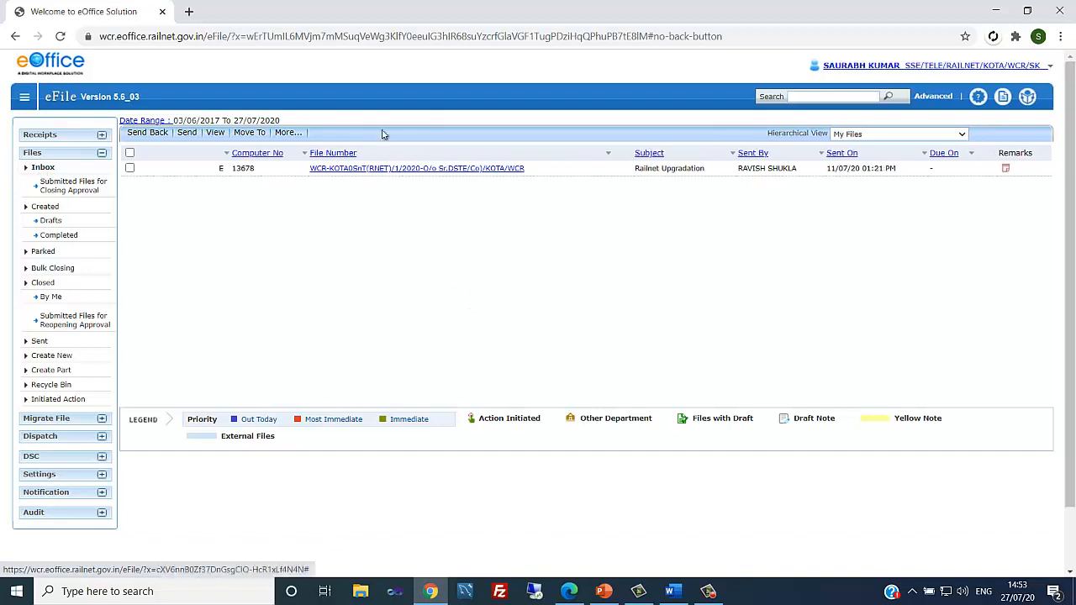
- Open the Railnet Upgradation file from the inbox and read the instruction in Note # 3
click(448, 171)
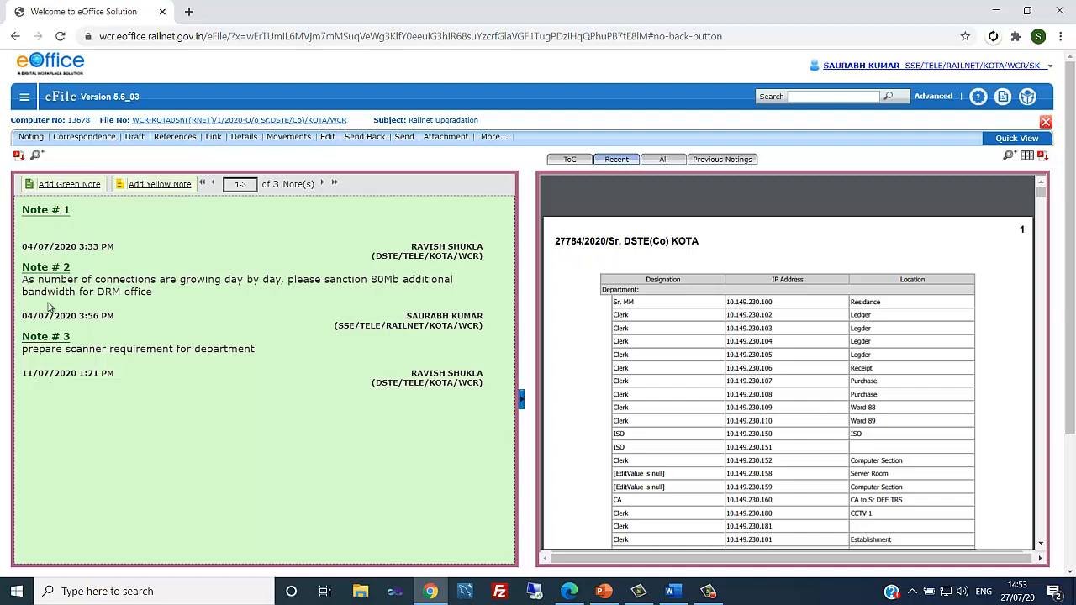
drag(22, 337, 258, 356)
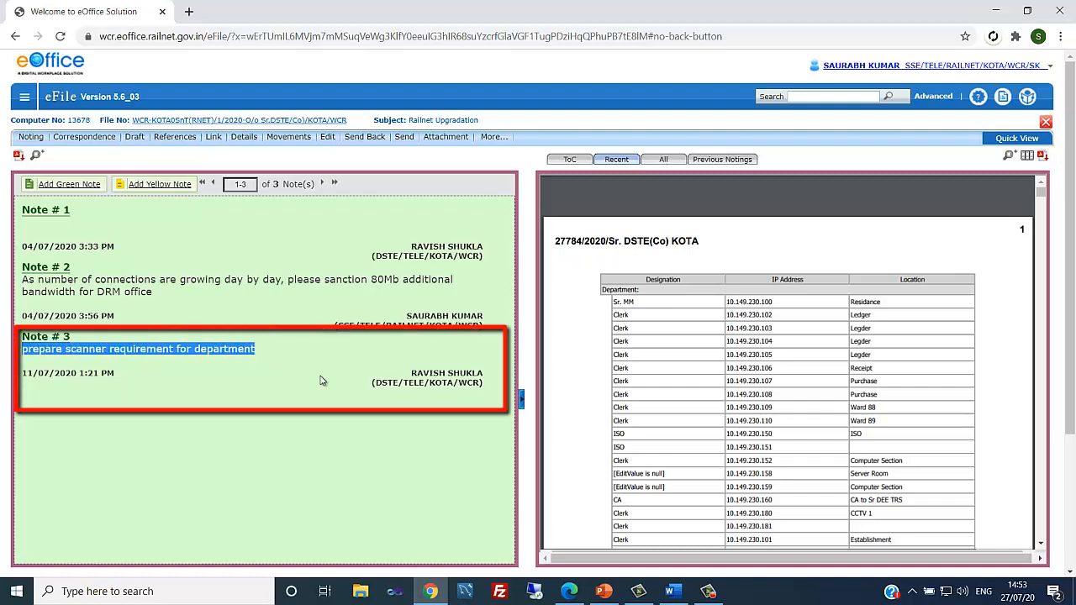
click(179, 374)
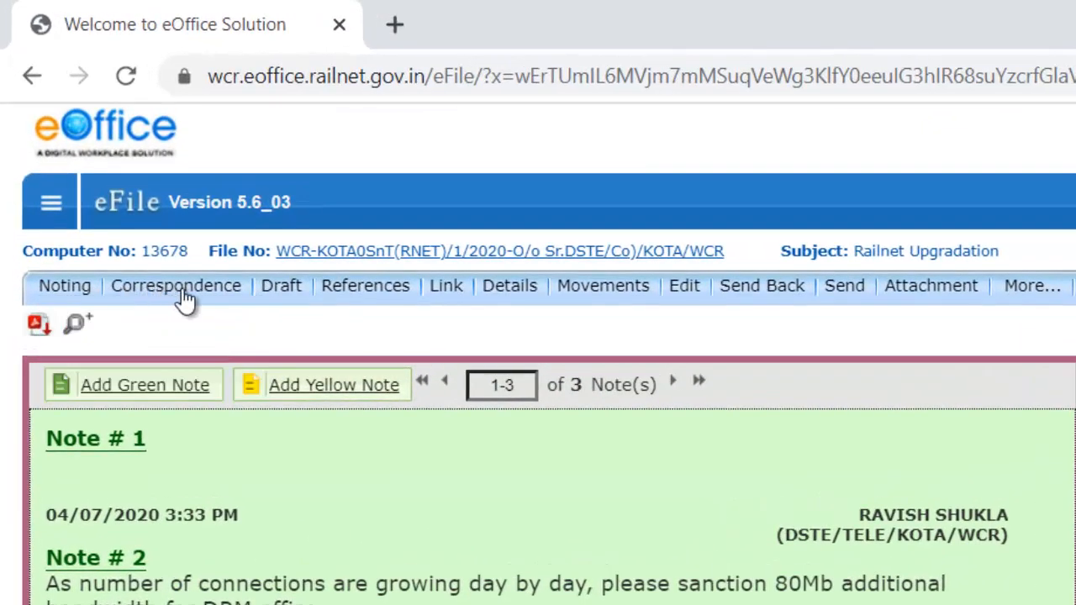
- Create a new draft in the Railnet Upgradation file
mouse_move(289, 299)
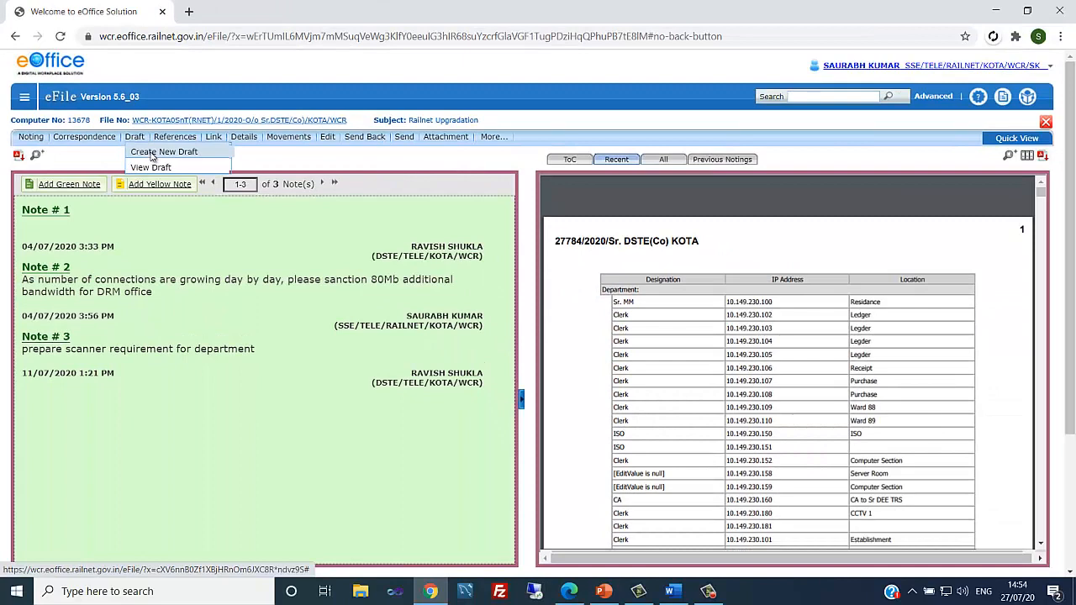
click(152, 154)
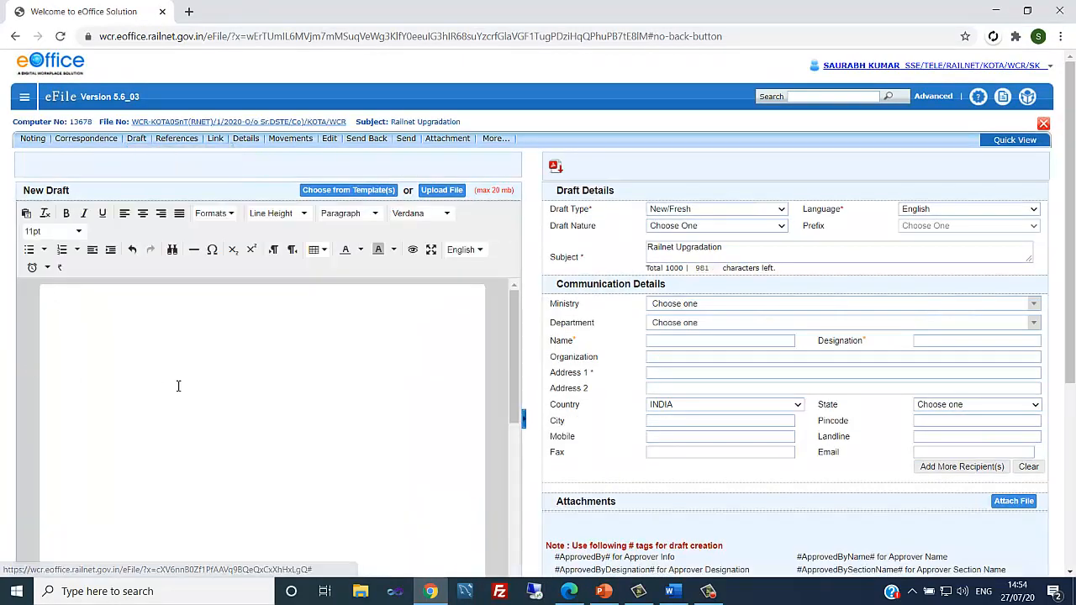
click(177, 386)
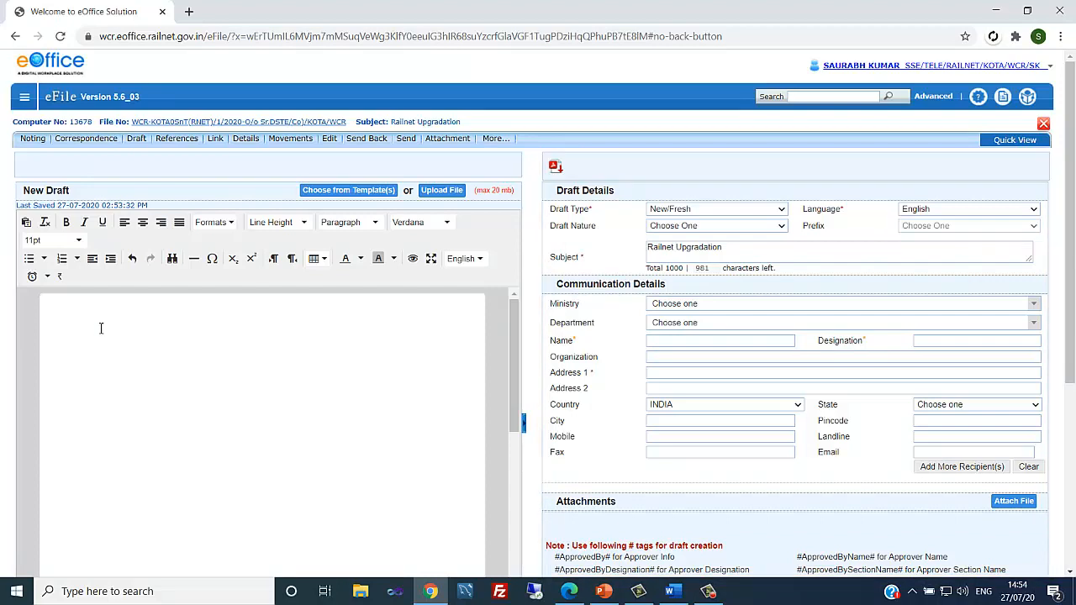
- Upload the Word document e0ffice-hardware-requirement-dste from the Desktop as the draft's content and accept the upload confirmation
click(443, 191)
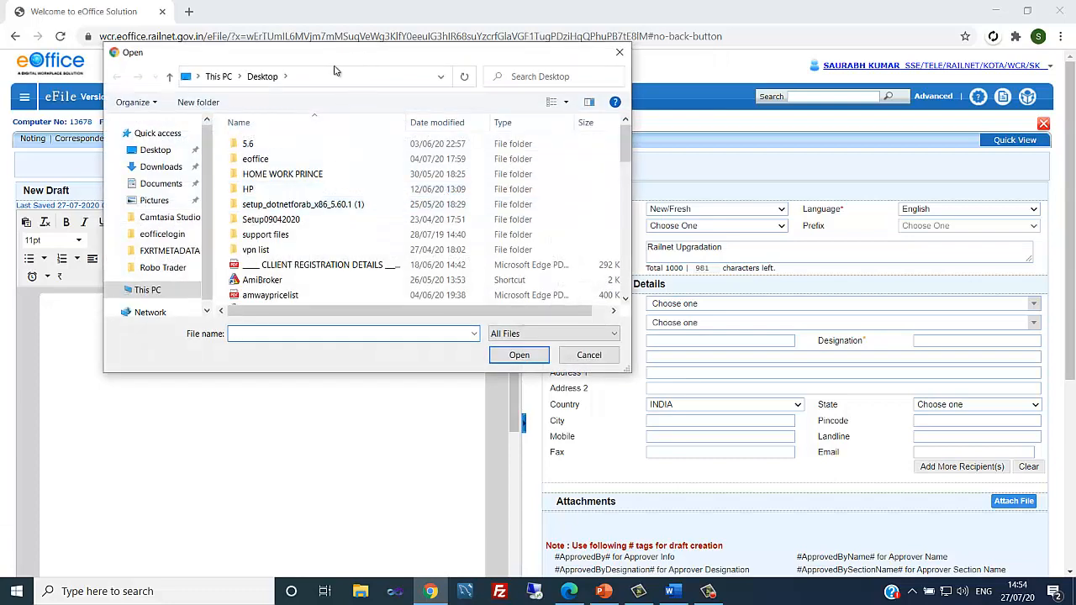
click(155, 150)
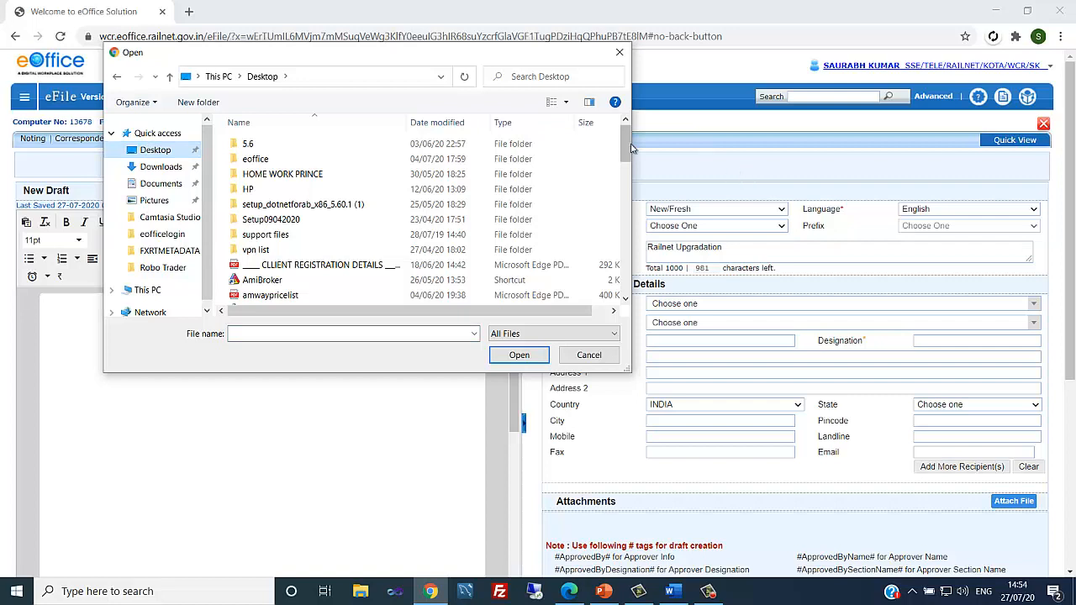
scroll(252, 210, down, 5)
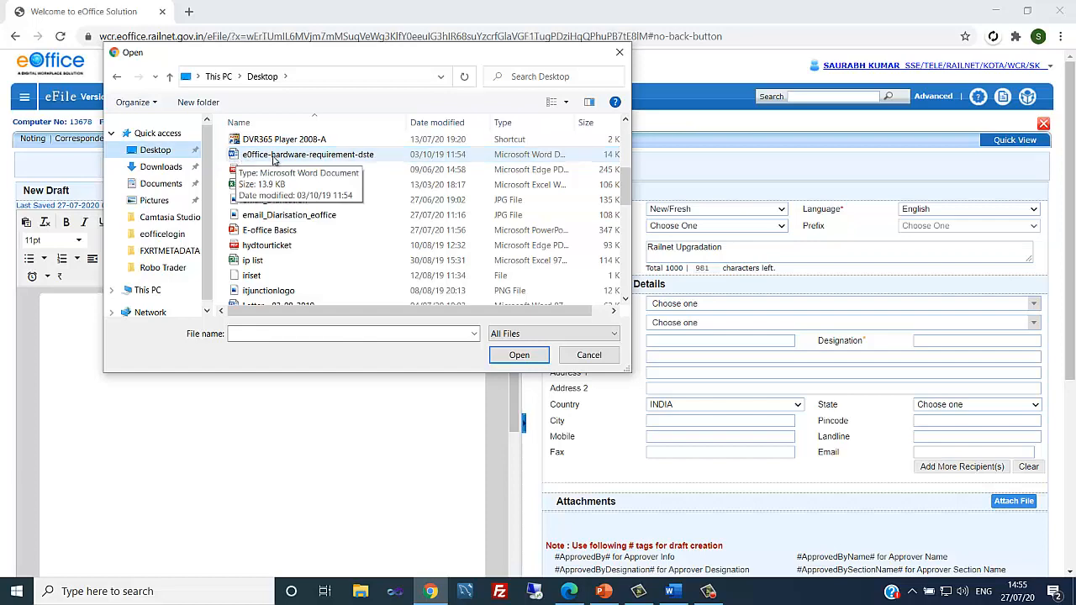
double_click(274, 154)
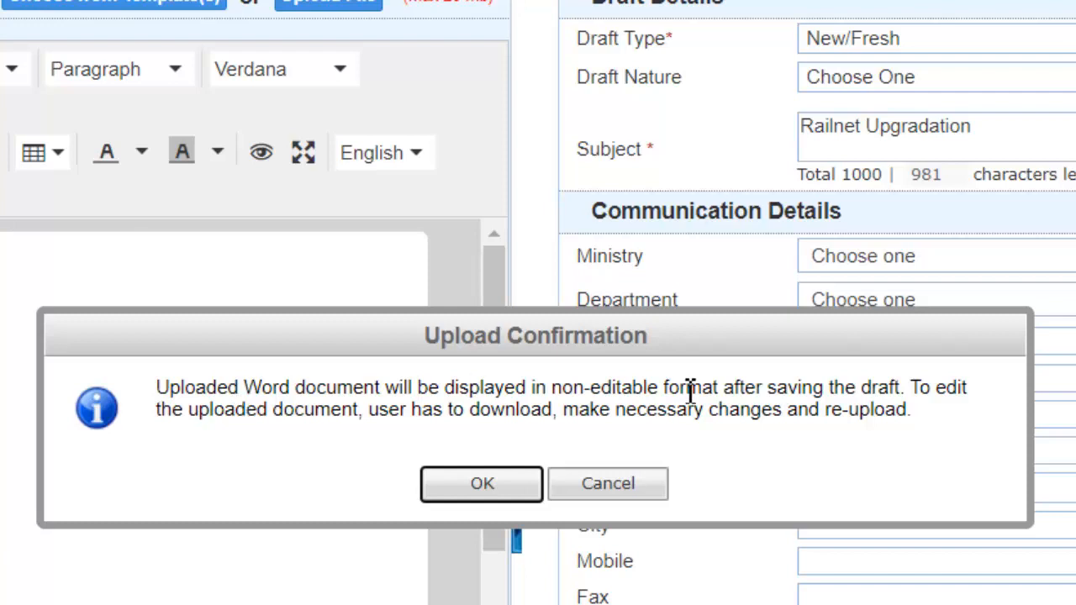
click(475, 486)
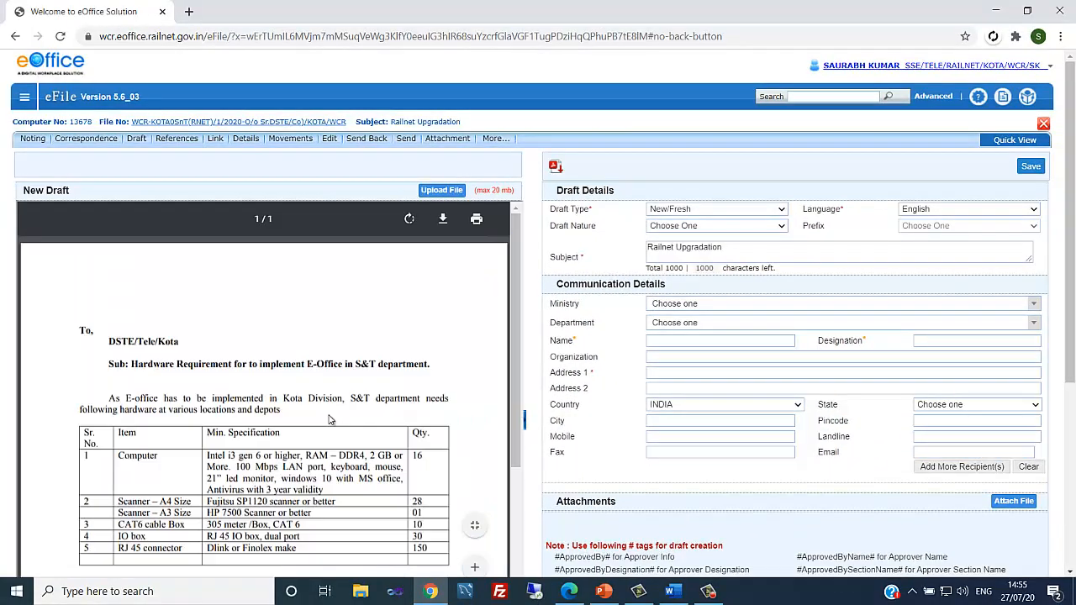
- Review the uploaded hardware requirement letter, including its subject line, item table and closing text
scroll(327, 389, down, 3)
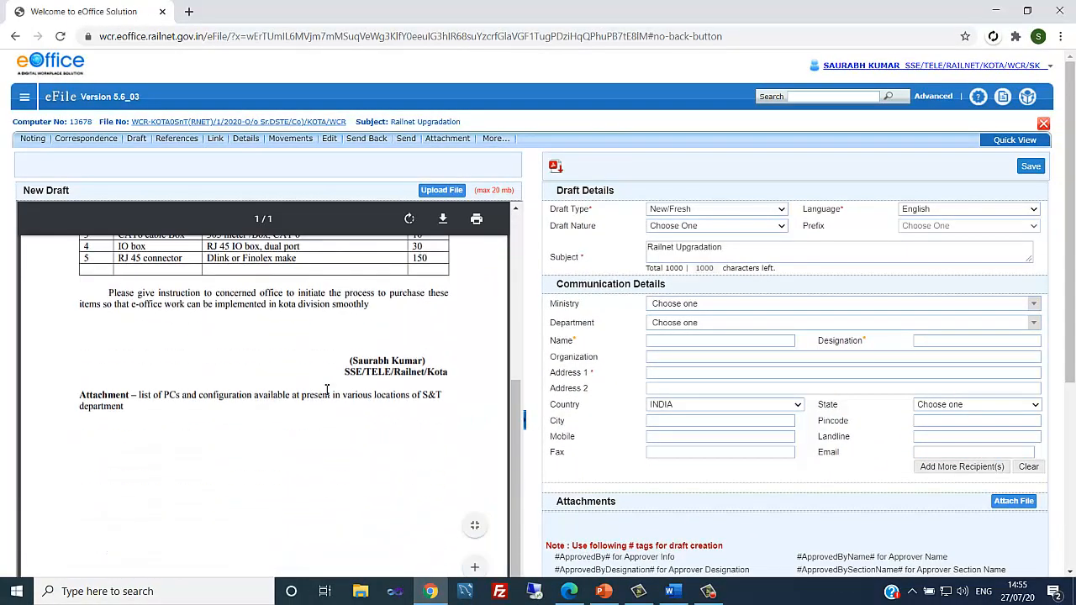
scroll(327, 389, up, 3)
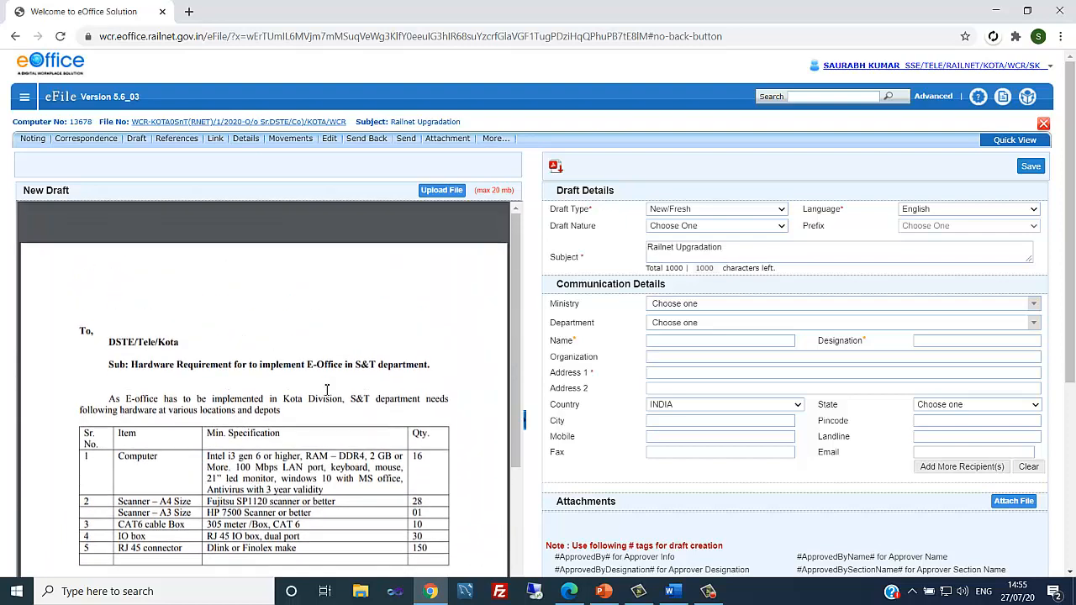
scroll(327, 389, down, 1)
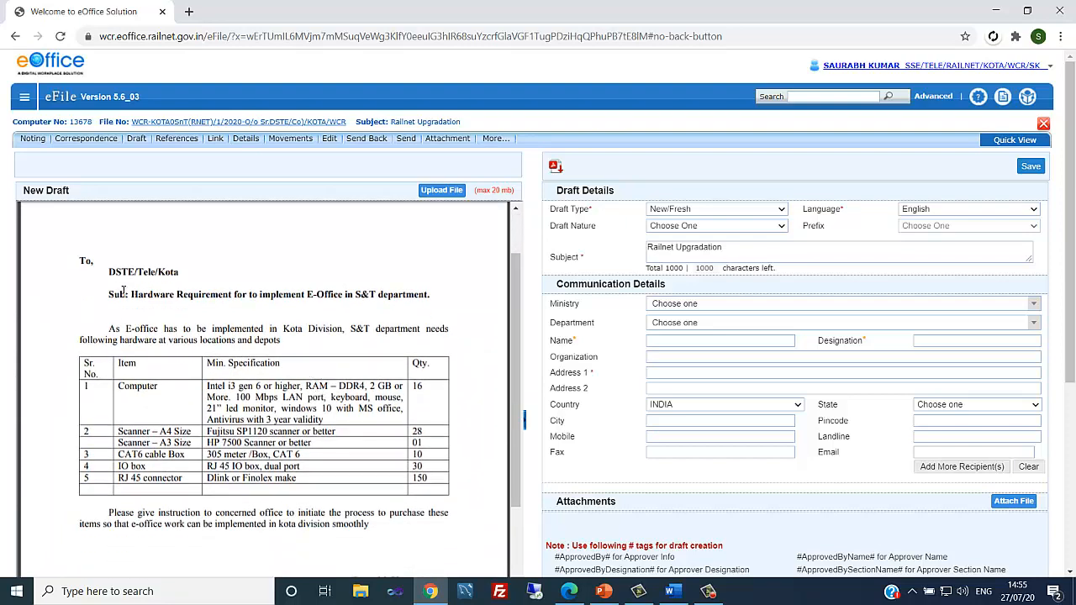
drag(110, 296, 415, 303)
double_click(411, 301)
scroll(412, 302, up, 1)
click(366, 371)
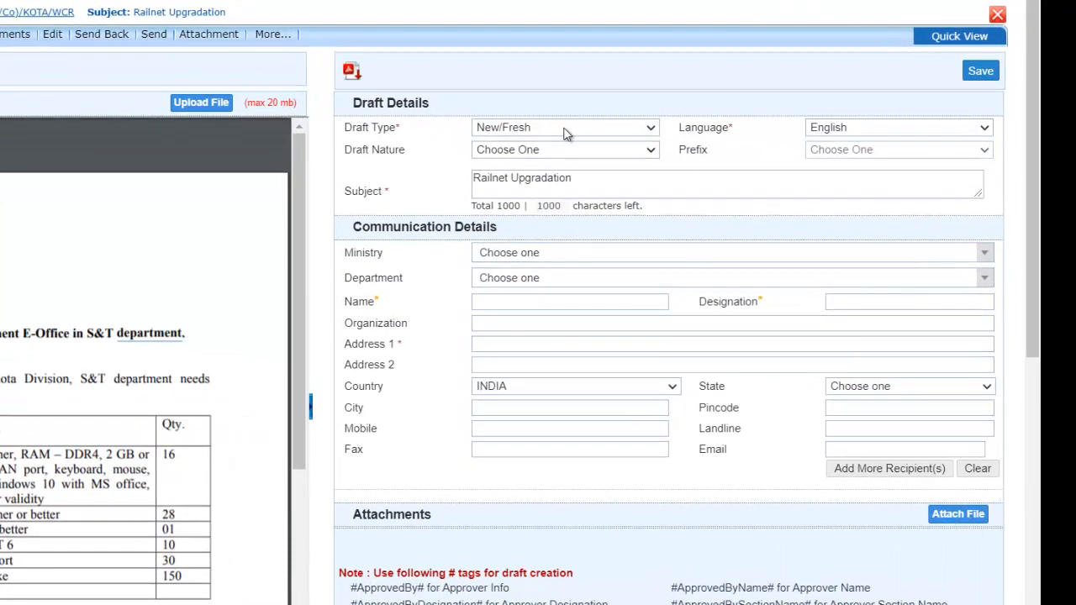
- Choose New/Fresh as the draft type, check the draft nature options without picking one, and go to the subject
click(716, 209)
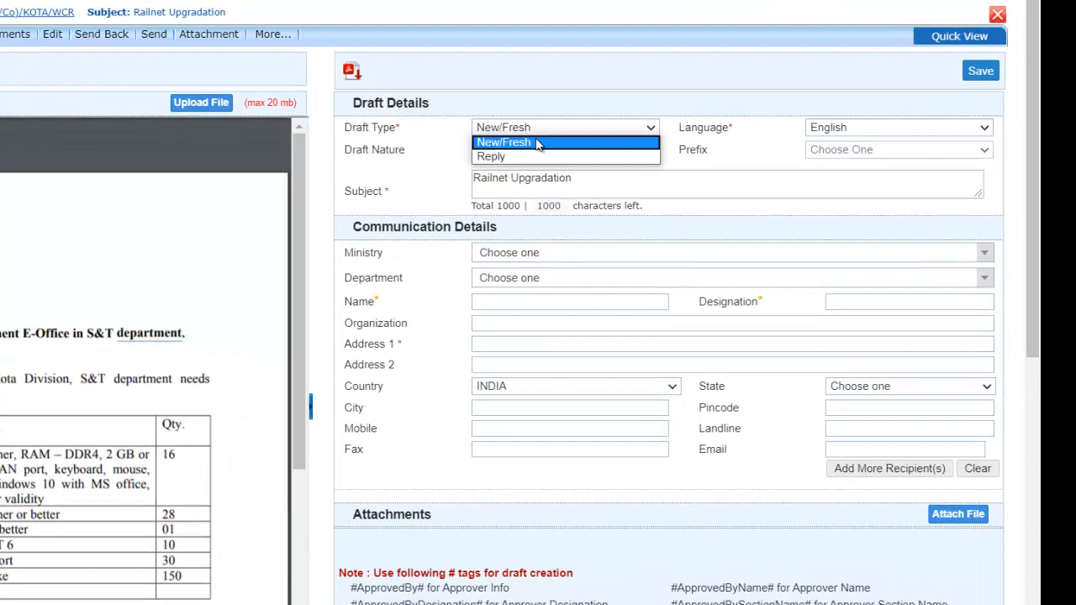
click(493, 143)
click(588, 151)
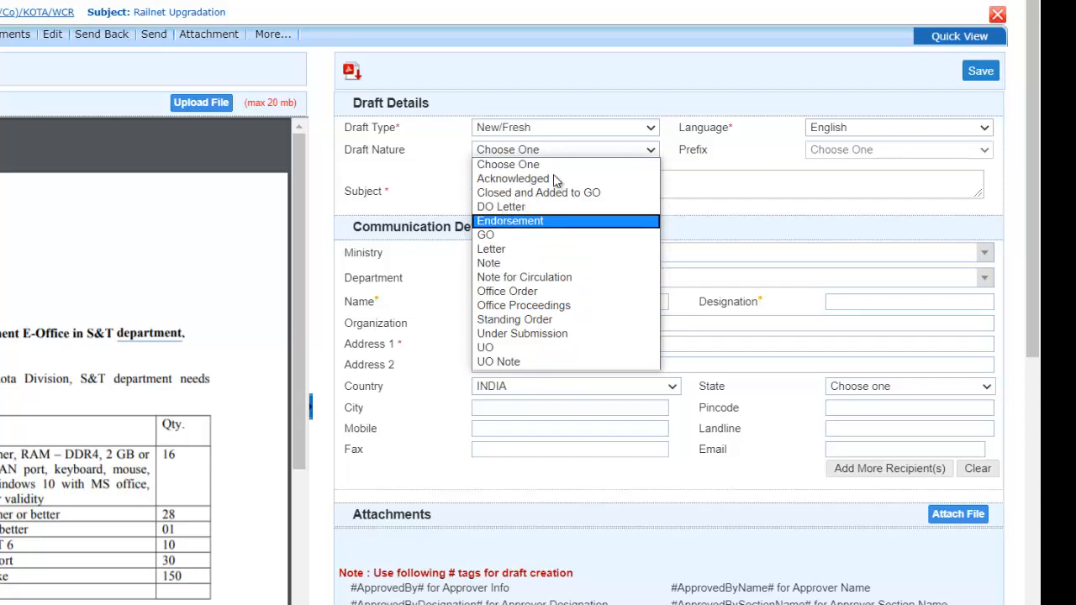
click(826, 192)
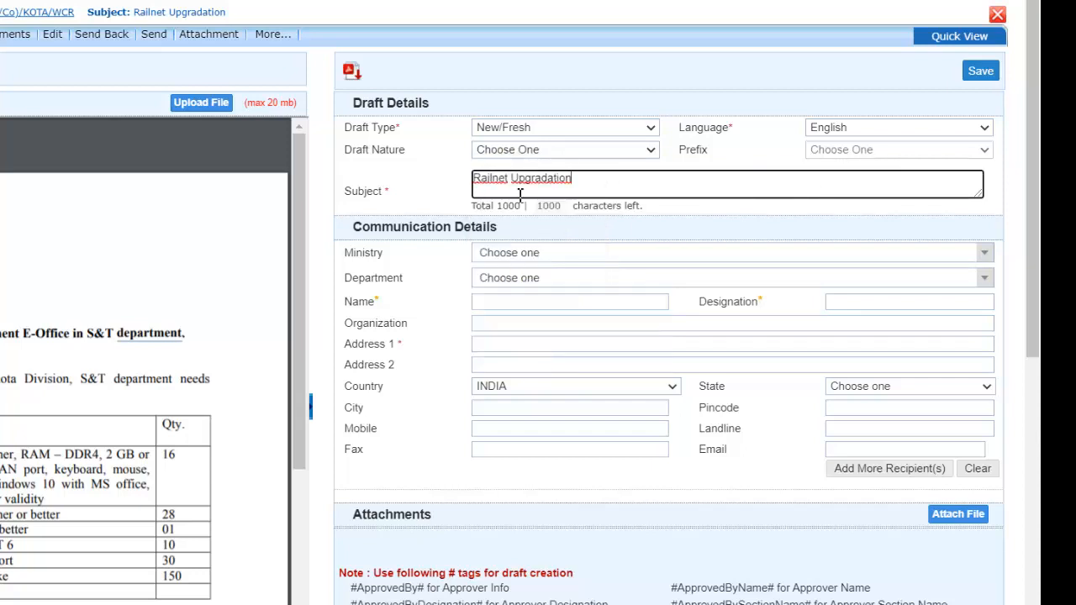
- Set the recipient's ministry to MINISTRY OF RAILWAY in the communication details
click(566, 256)
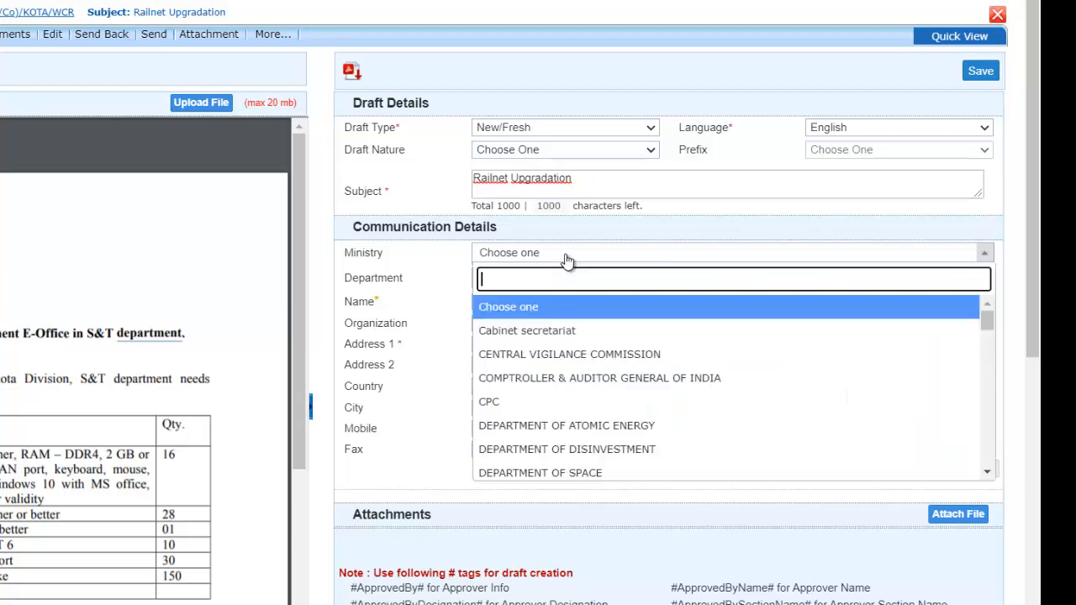
text(min)
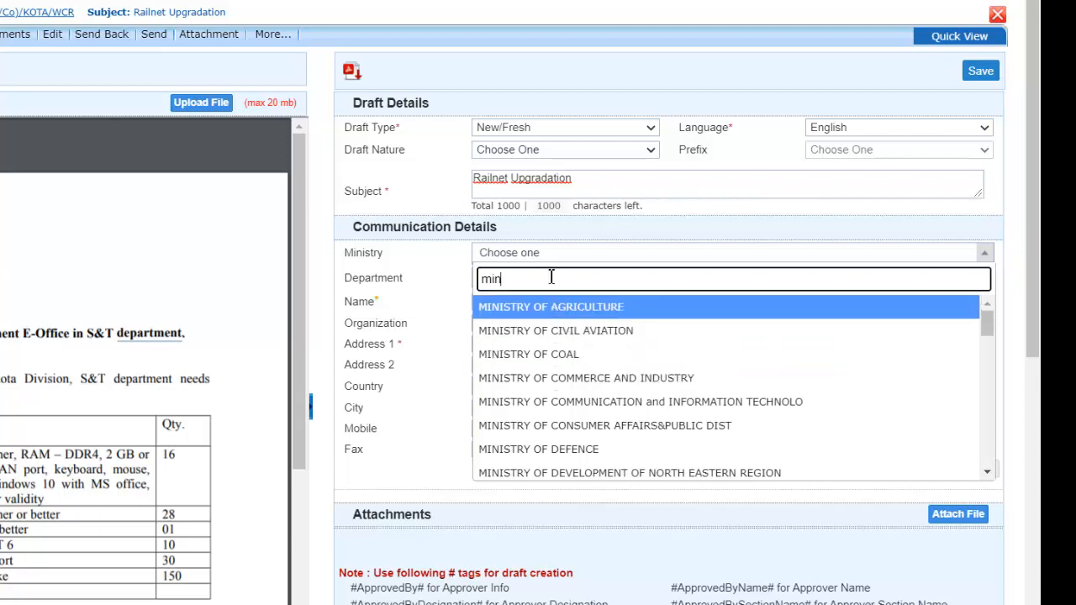
drag(552, 277, 411, 273)
text(rail)
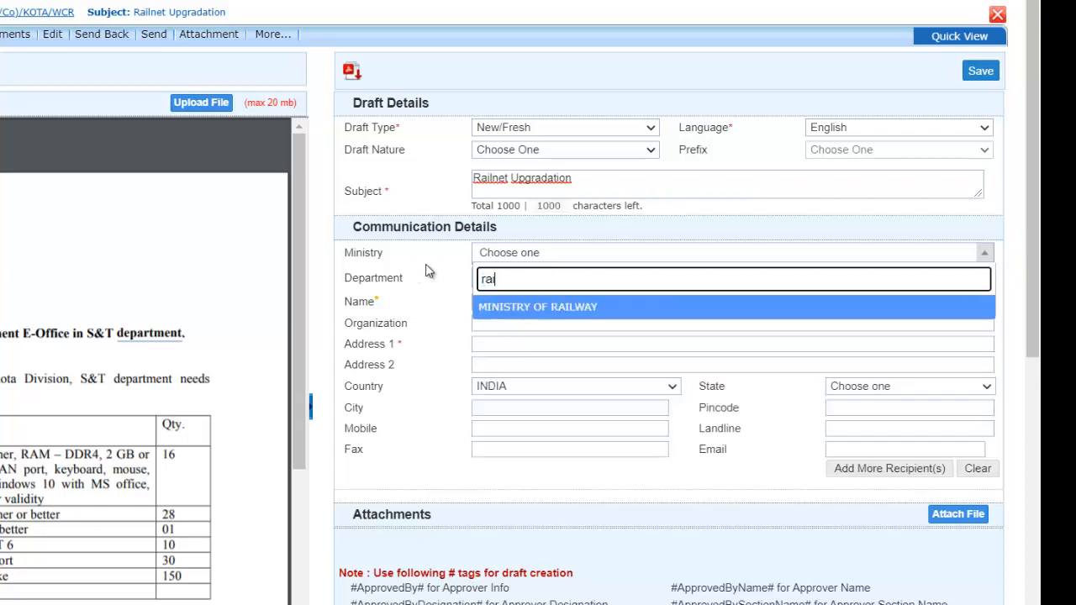
click(523, 308)
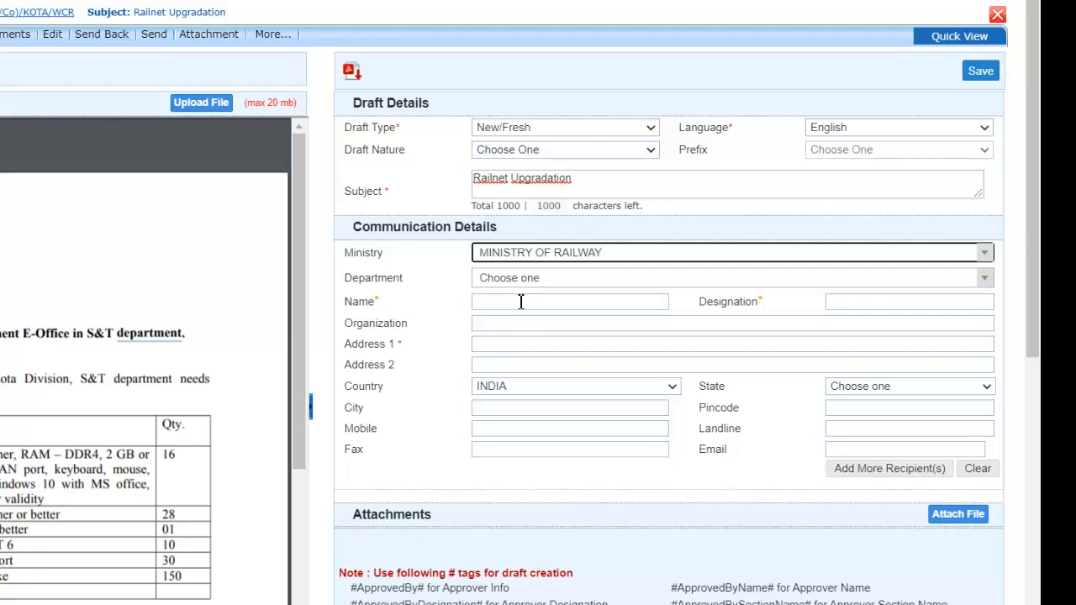
- Fill in the recipient's details by looking up the saved contact by name, and save the draft
click(521, 302)
text(Rav)
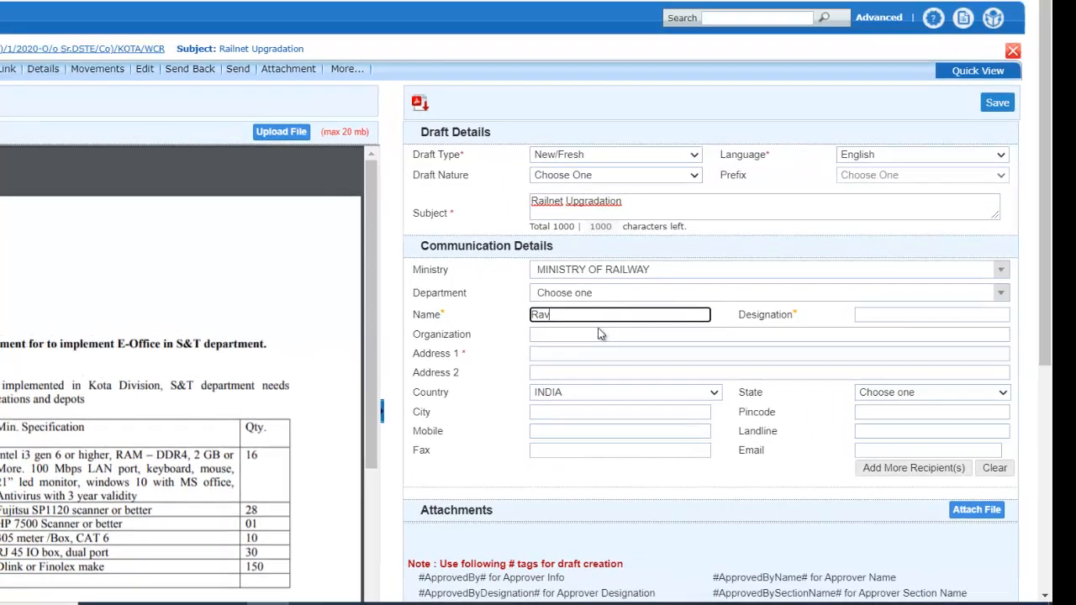
text(is)
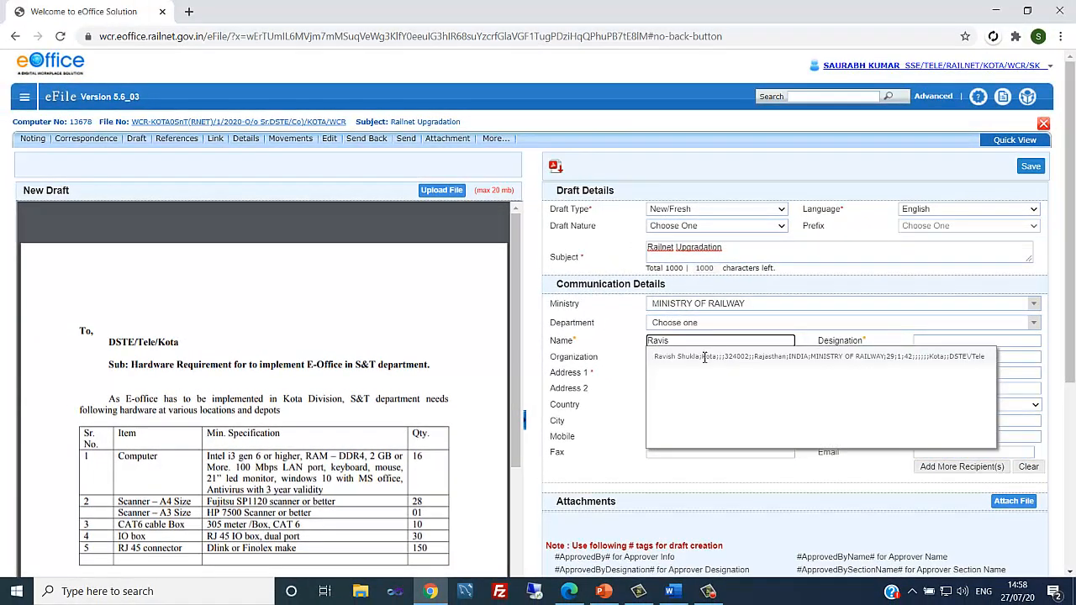
click(704, 357)
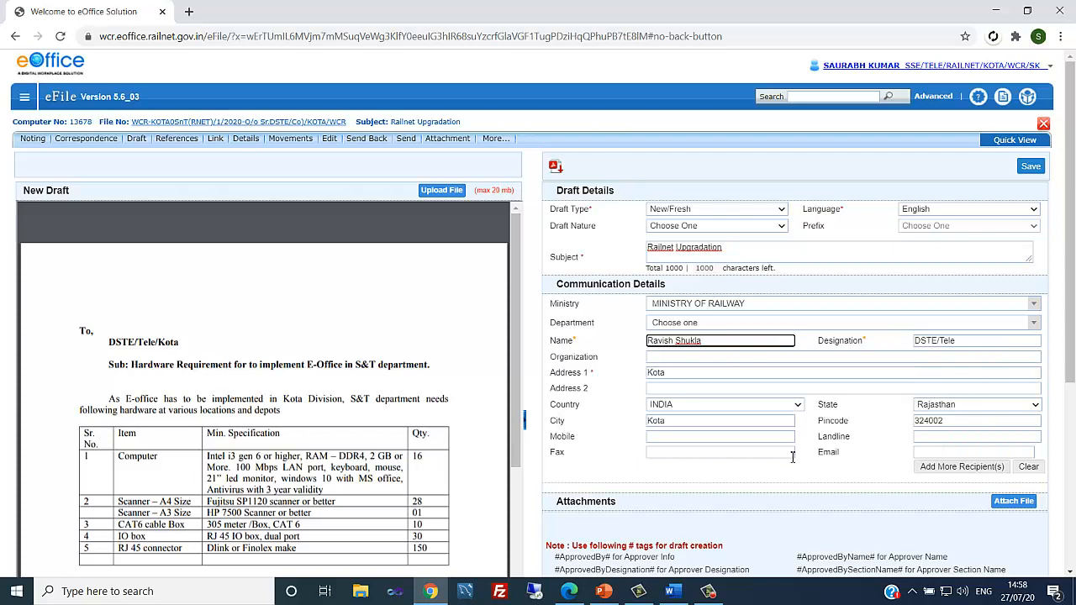
scroll(761, 475, down, 3)
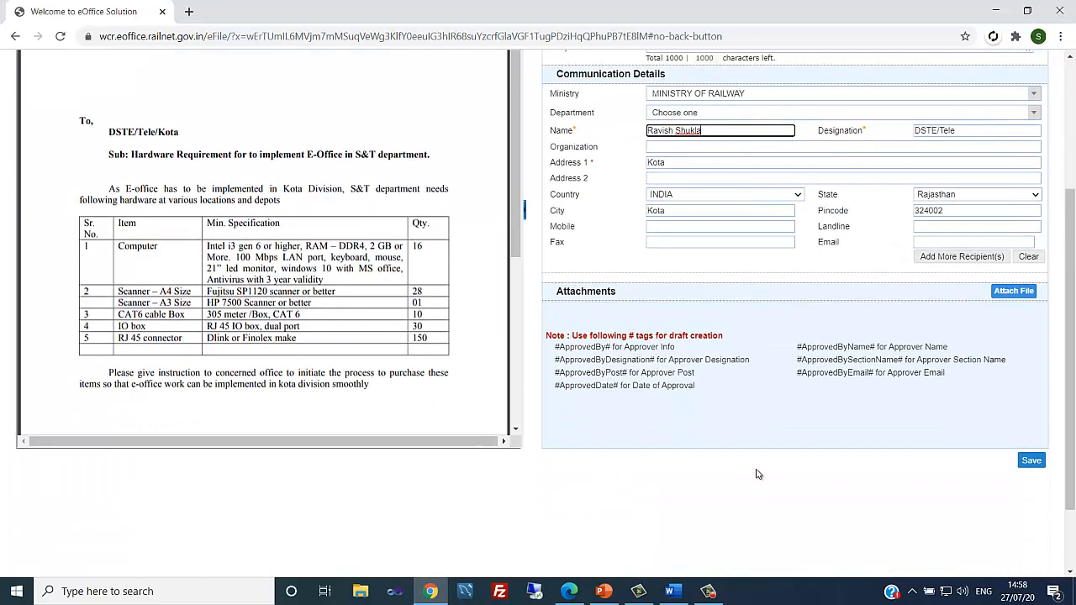
click(1039, 462)
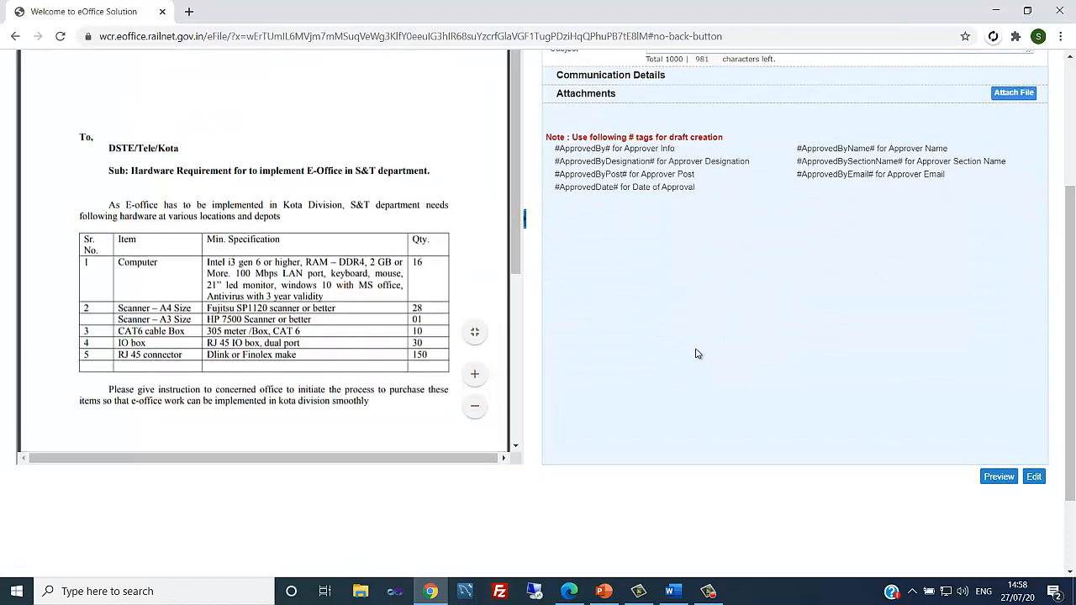
- Check the draft number, version and draft status of the saved draft
scroll(698, 352, up, 3)
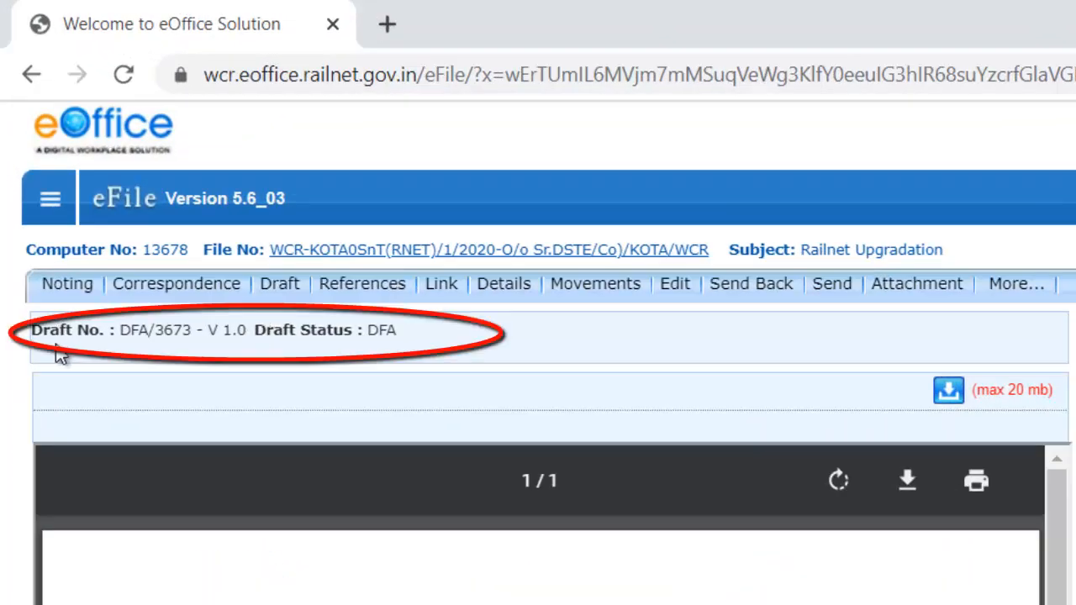
drag(36, 334, 250, 341)
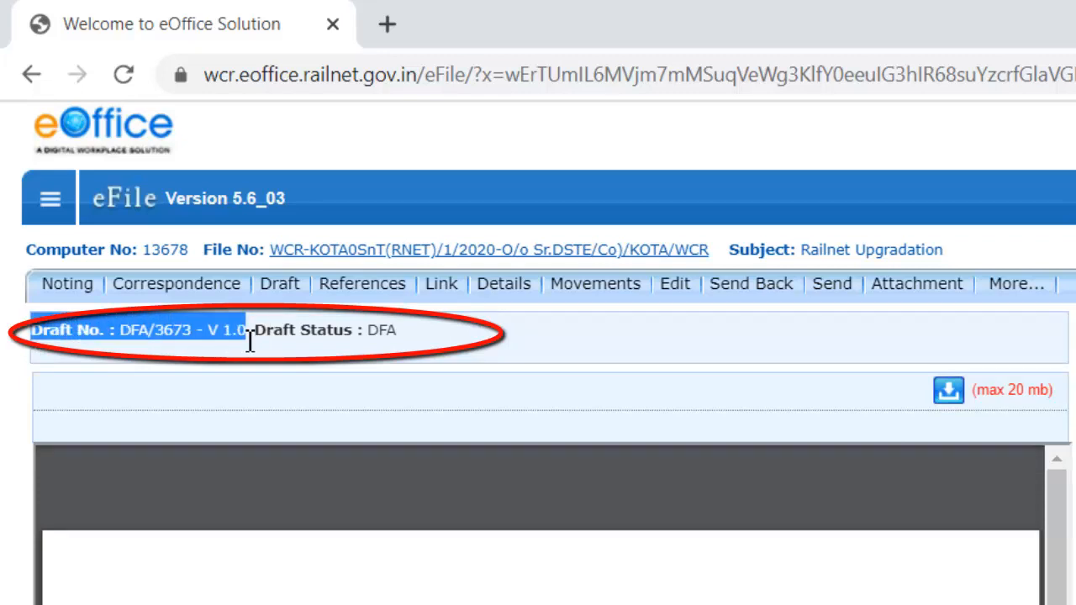
double_click(266, 333)
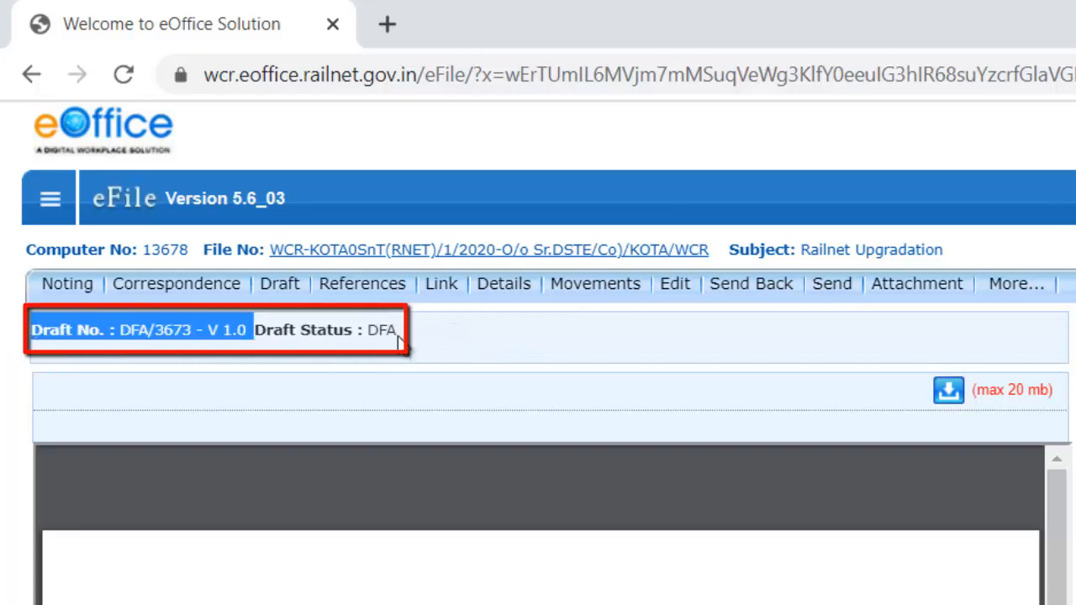
click(317, 329)
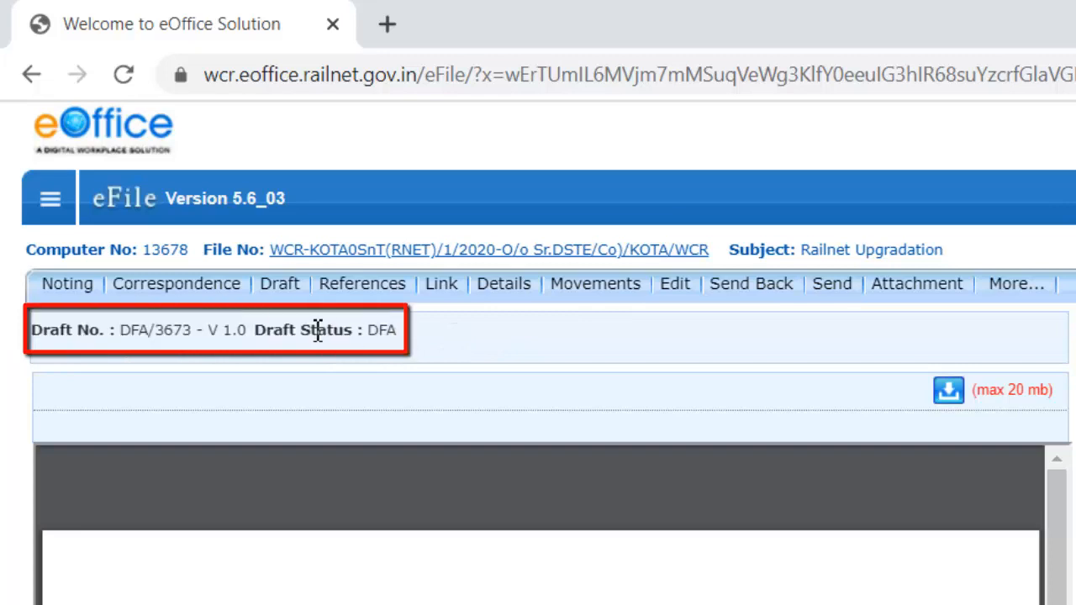
drag(256, 329, 400, 331)
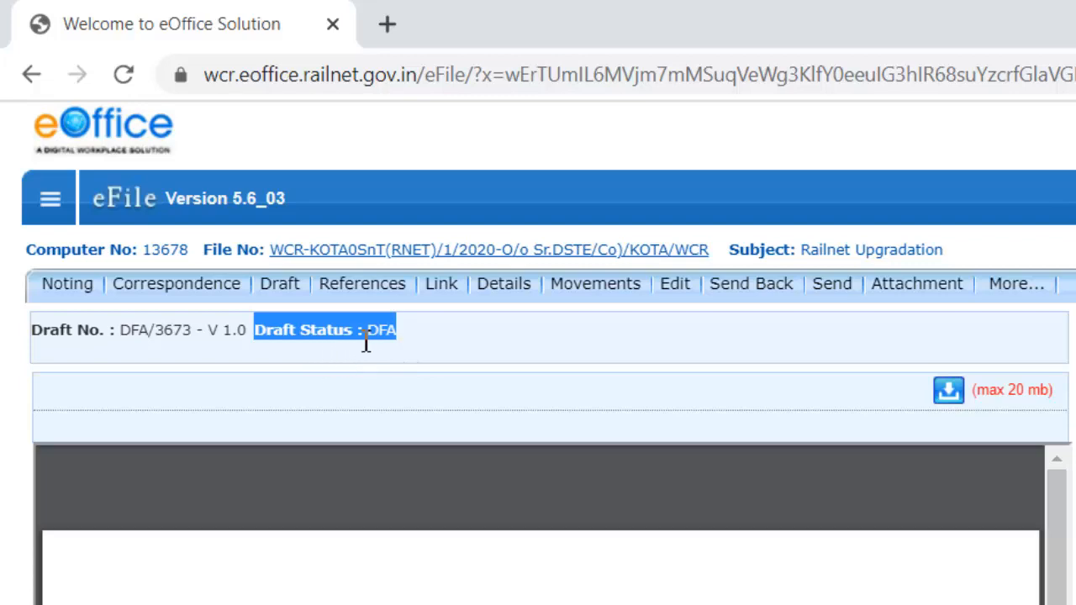
click(370, 337)
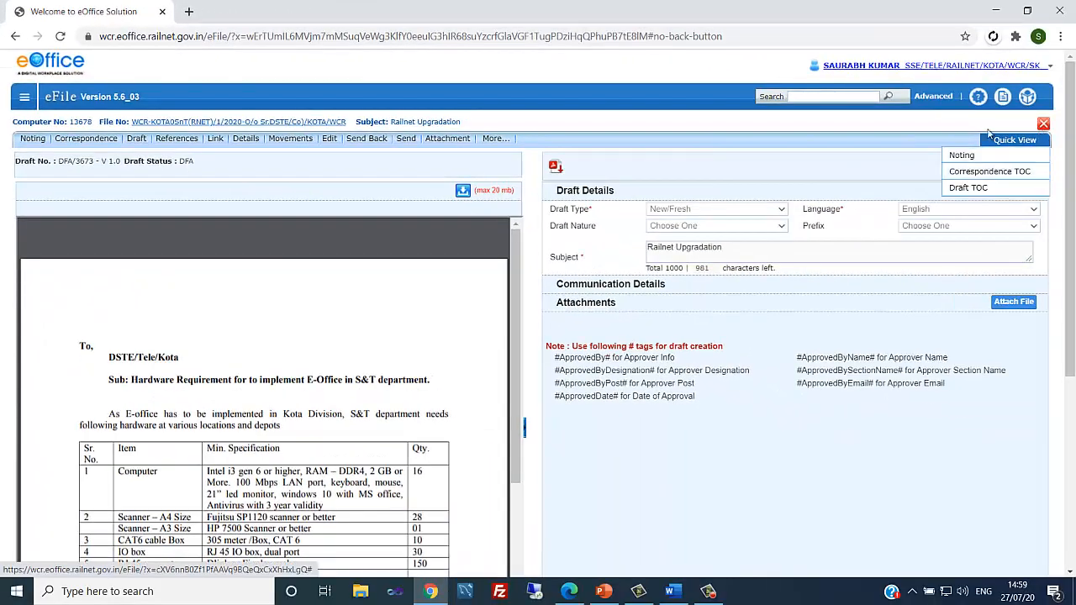
- Close the saved draft and reopen the Railnet Upgradation file from the inbox
click(1043, 124)
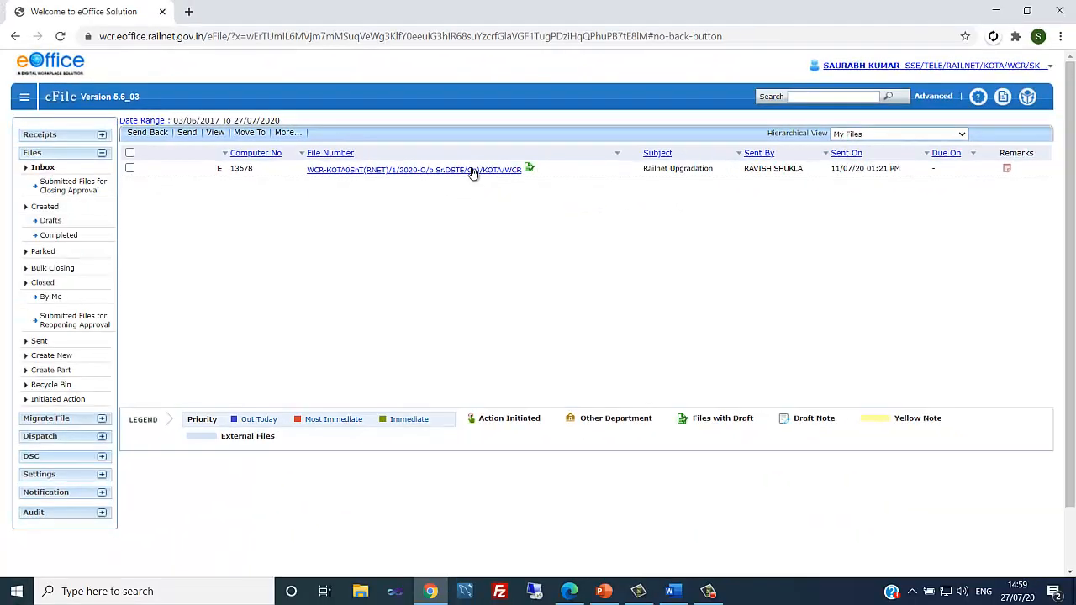
click(475, 171)
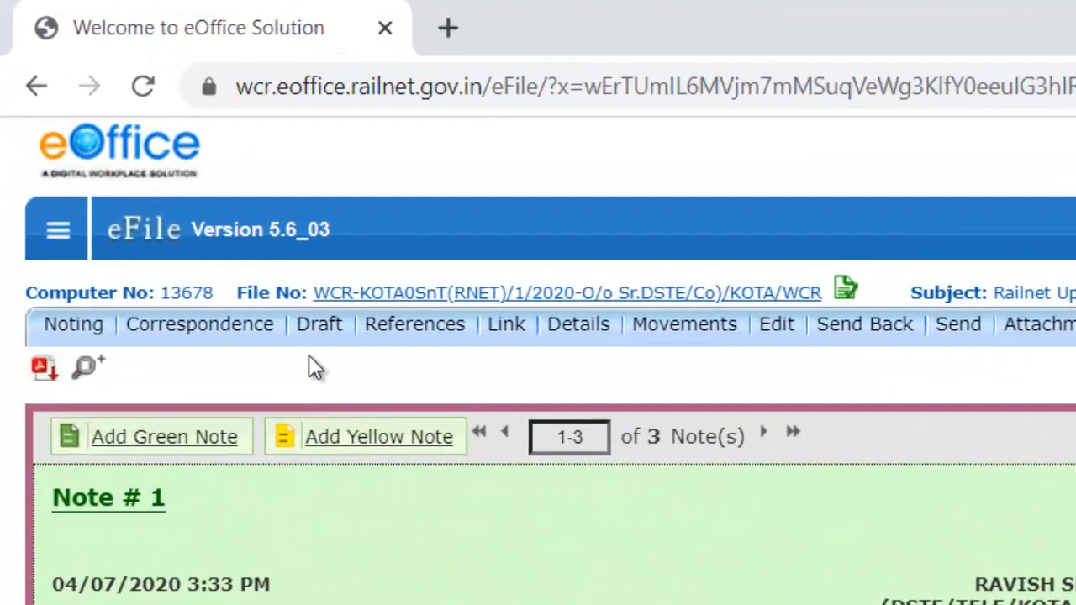
- Open the saved Railnet Upgradation draft from the file's draft list and read through its letter
click(250, 259)
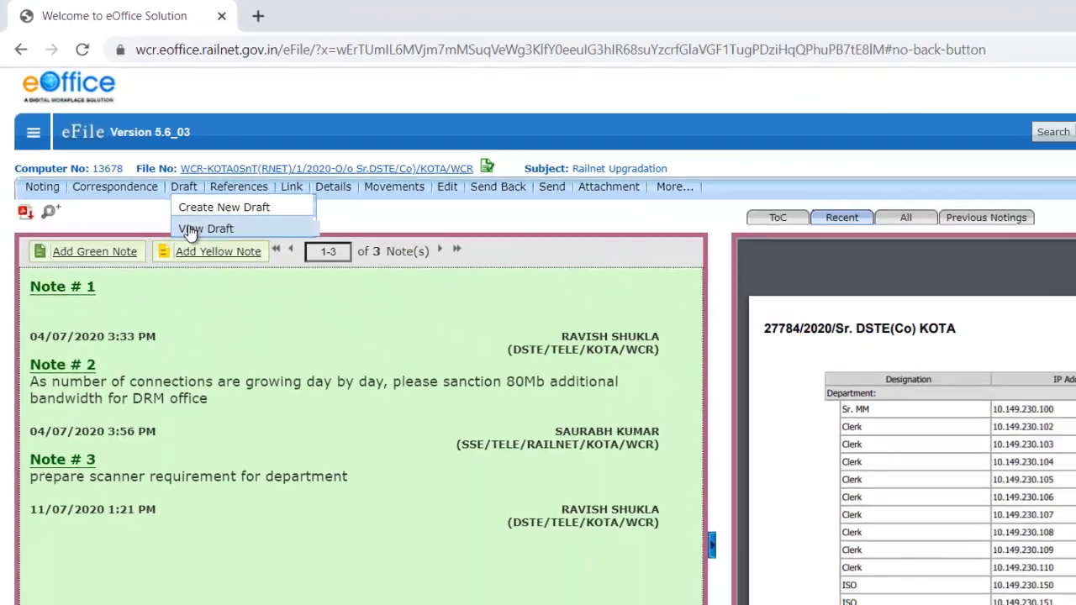
click(327, 395)
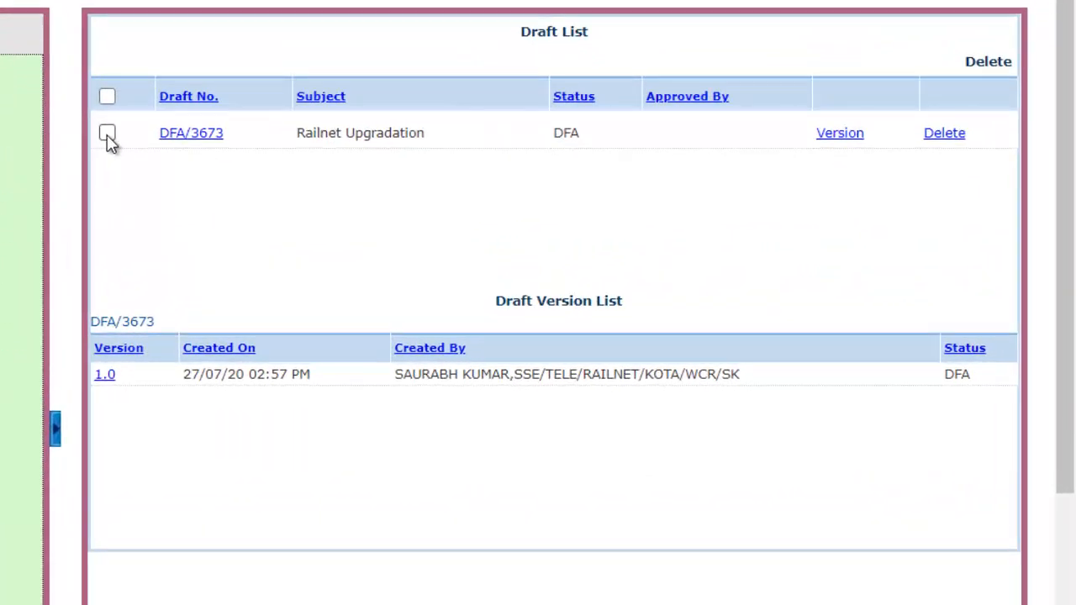
click(107, 134)
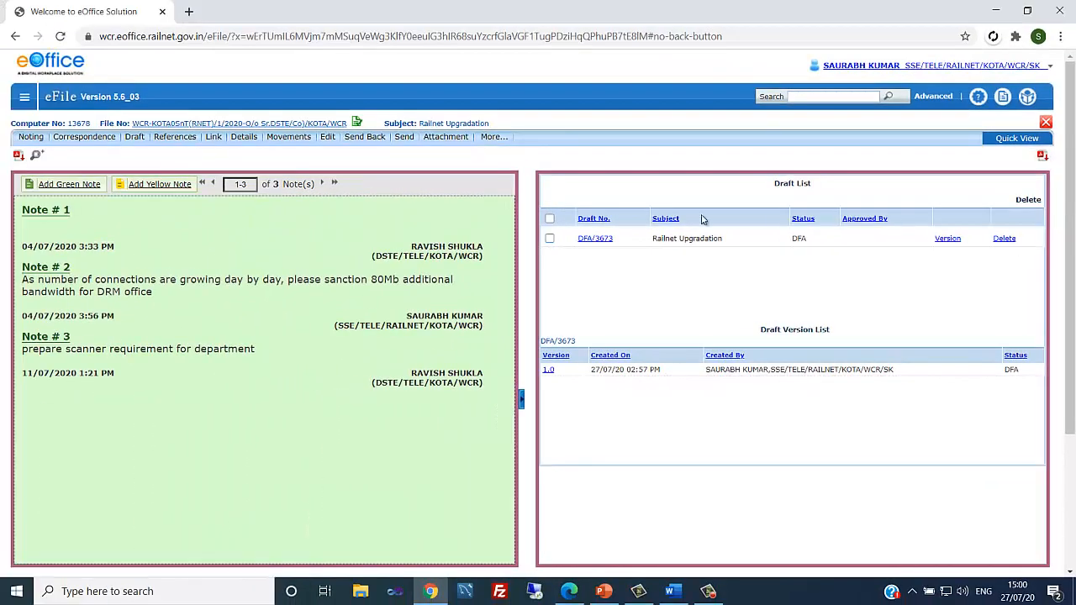
click(595, 241)
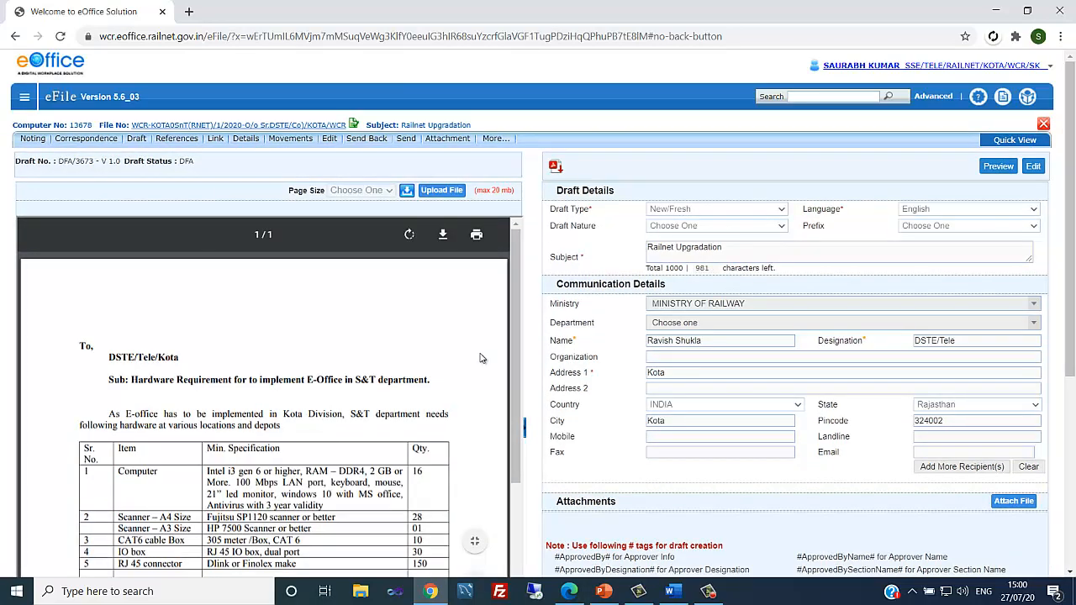
scroll(484, 361, down, 5)
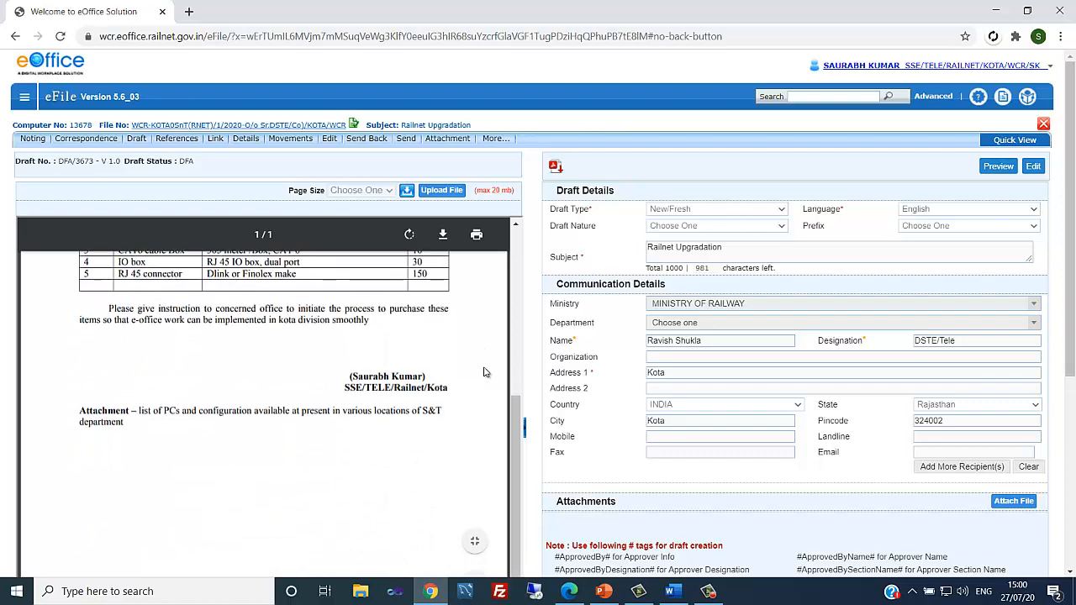
scroll(485, 372, up, 5)
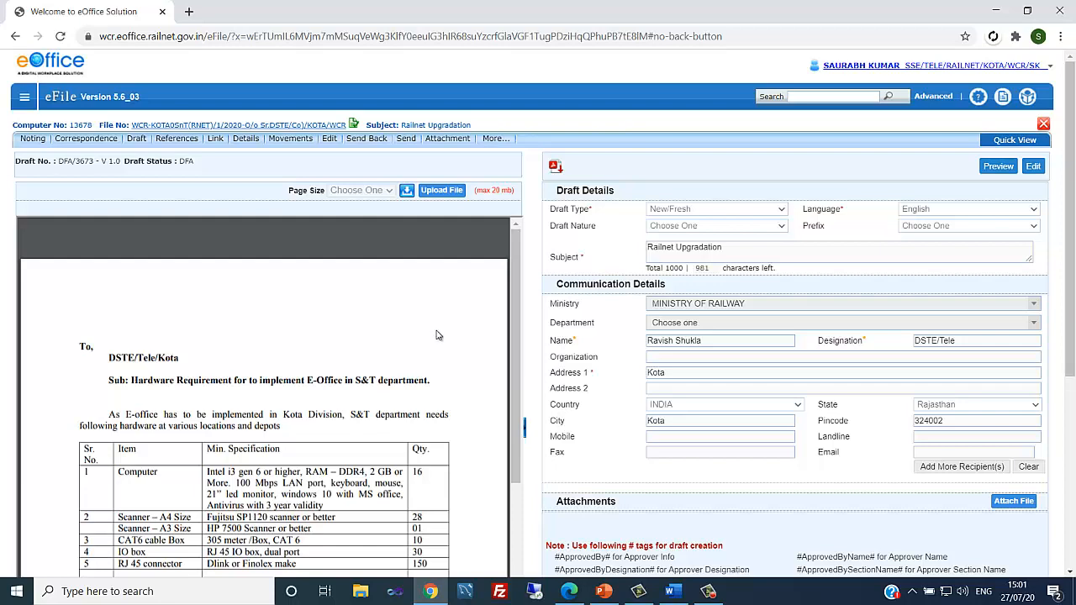
scroll(436, 337, down, 3)
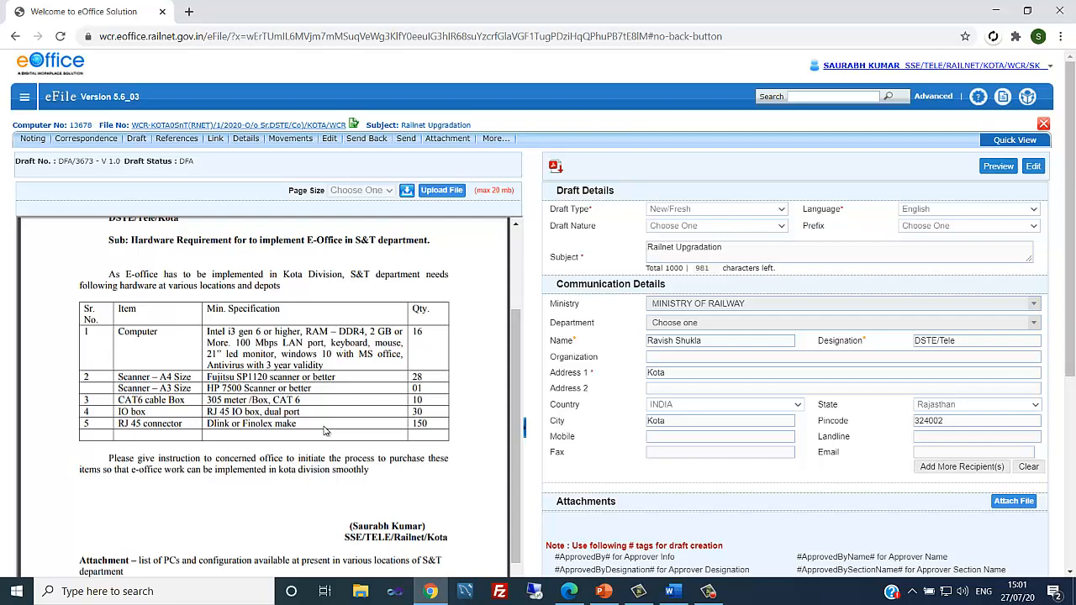
scroll(325, 431, up, 2)
- Return to the file's draft list and delete the saved Railnet Upgradation draft
mouse_move(137, 144)
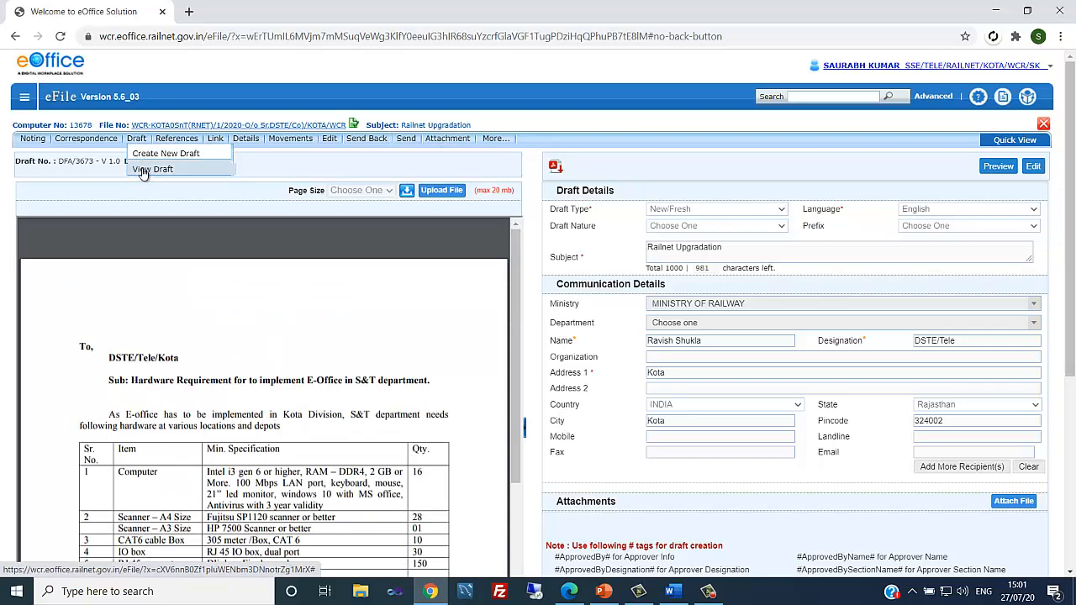
click(143, 172)
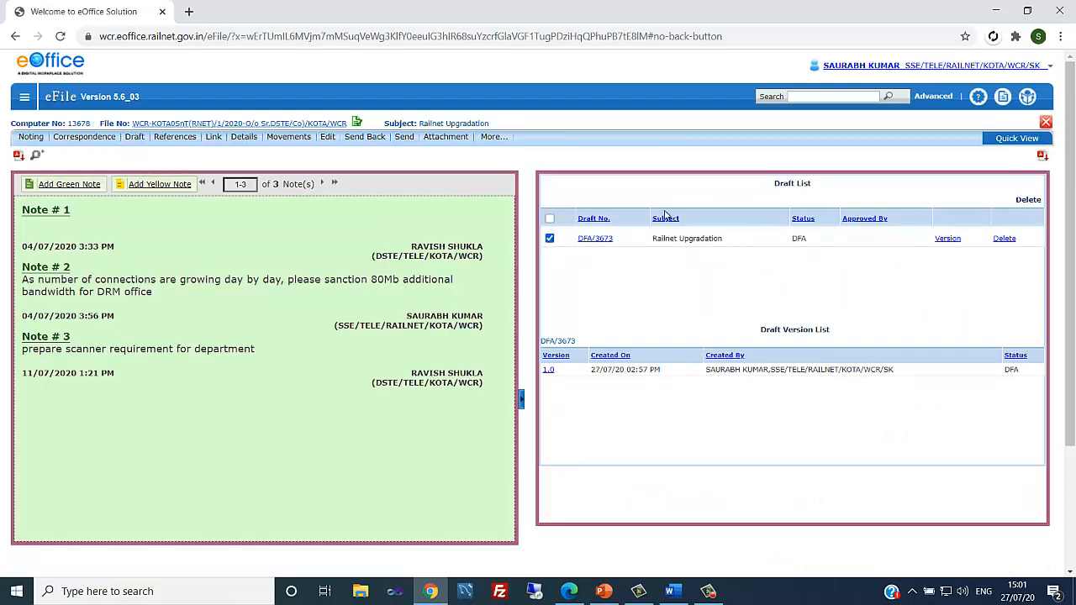
click(1005, 239)
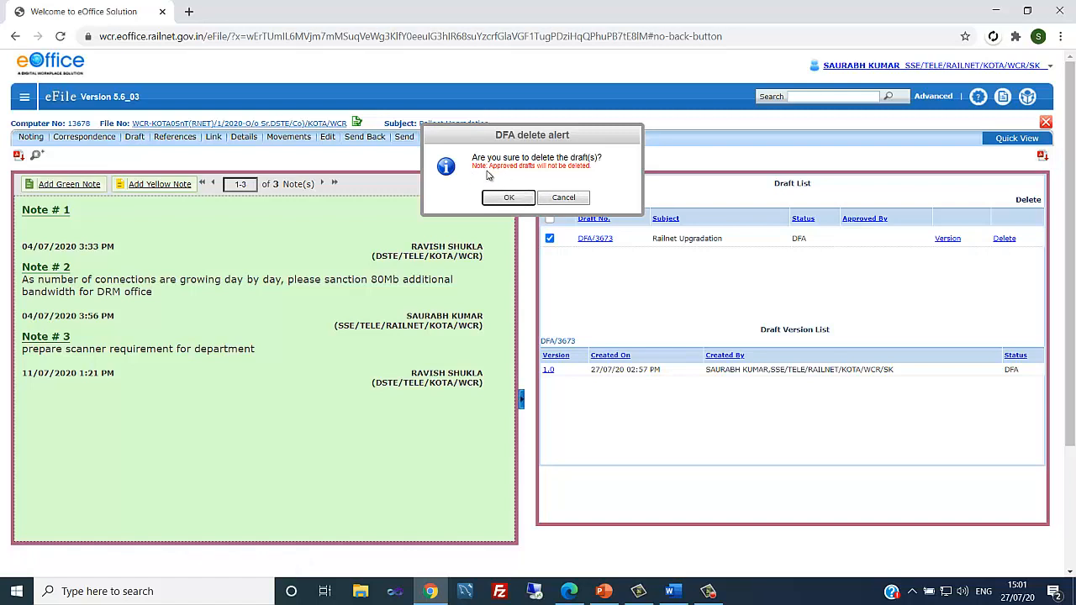
click(508, 198)
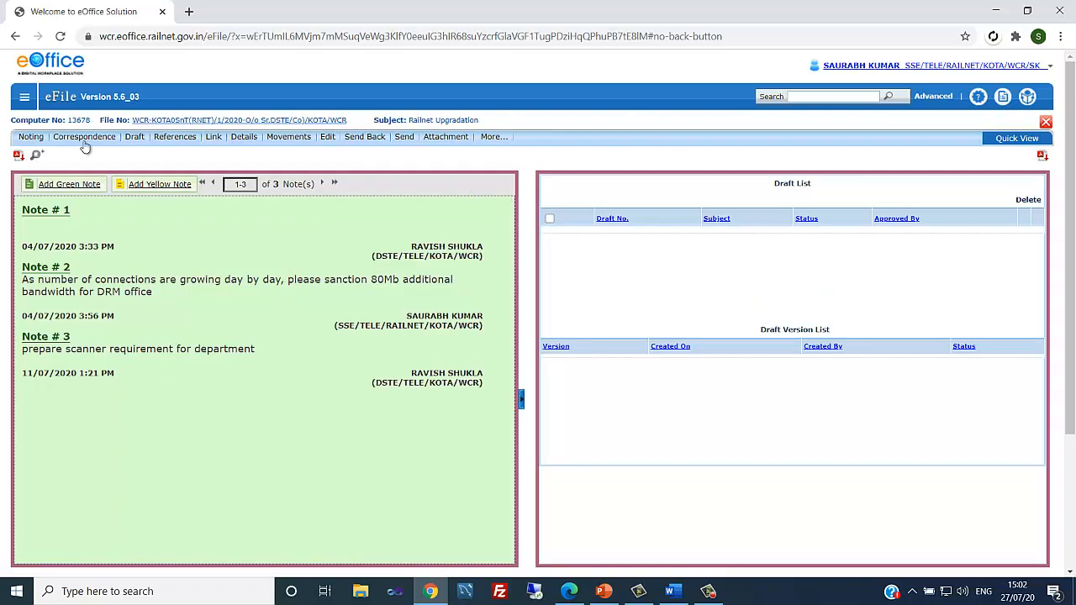
- Start a new draft in the file, and copy the selected hardware requirement letter from the open document in Word
click(136, 139)
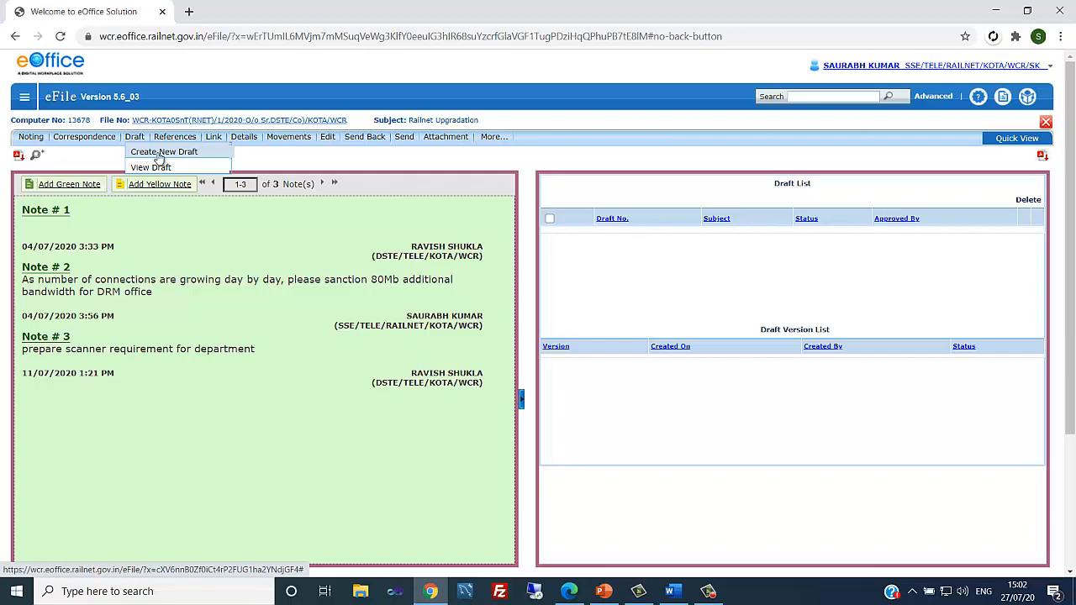
click(162, 153)
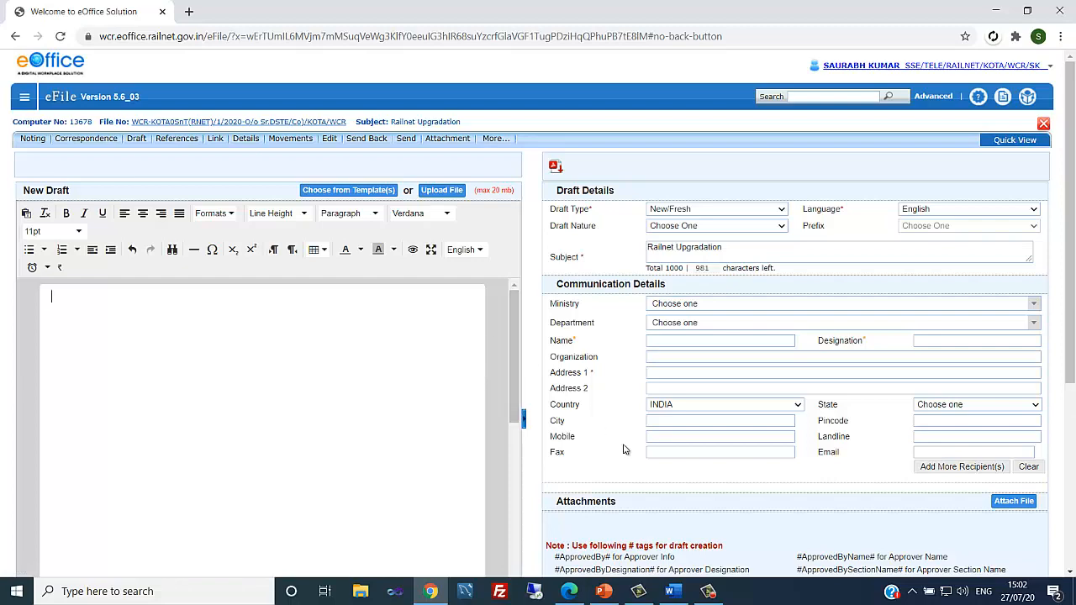
click(679, 599)
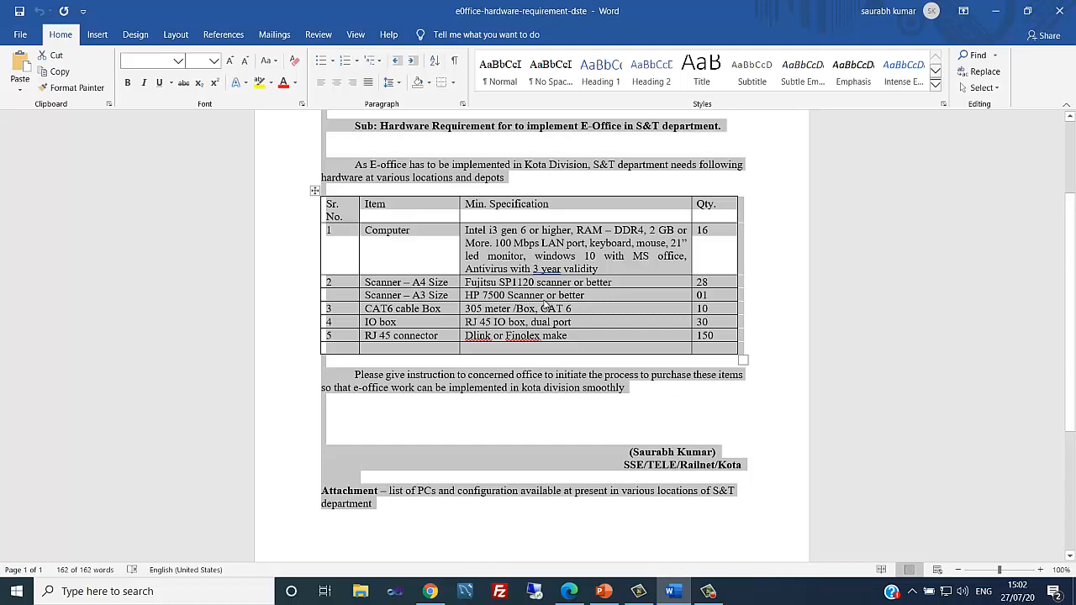
right_click(545, 305)
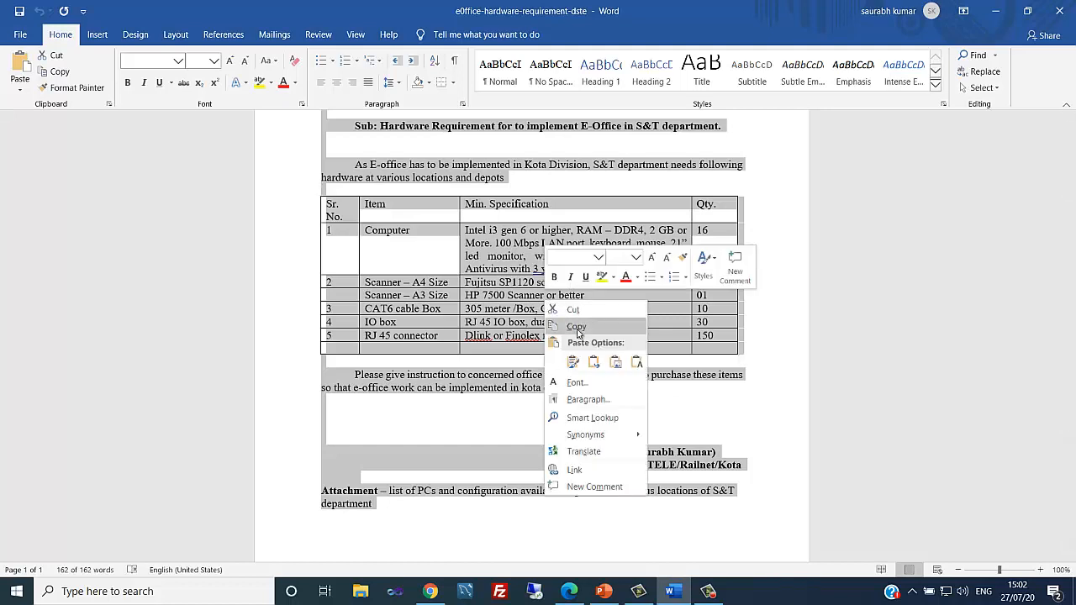
click(555, 326)
click(996, 11)
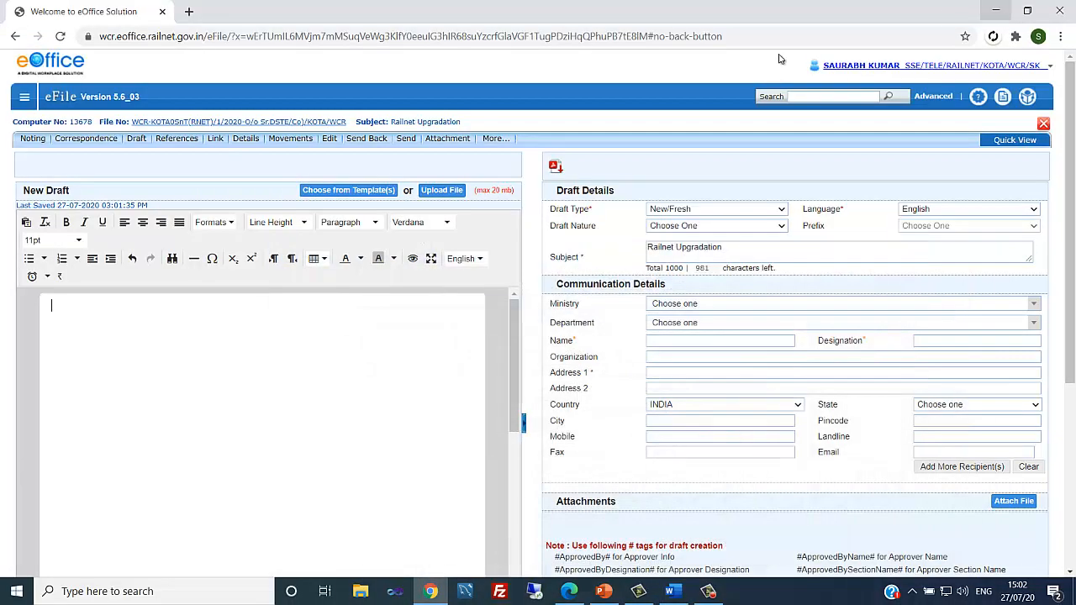
- Back in eFile, paste the copied hardware requirement letter into the new draft's editor
right_click(155, 351)
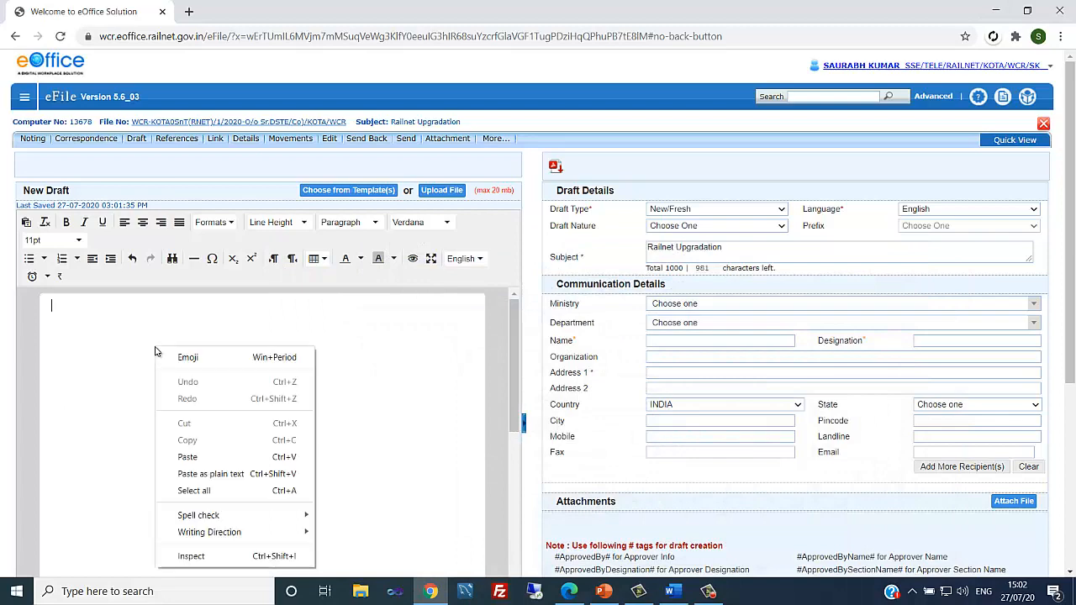
click(186, 457)
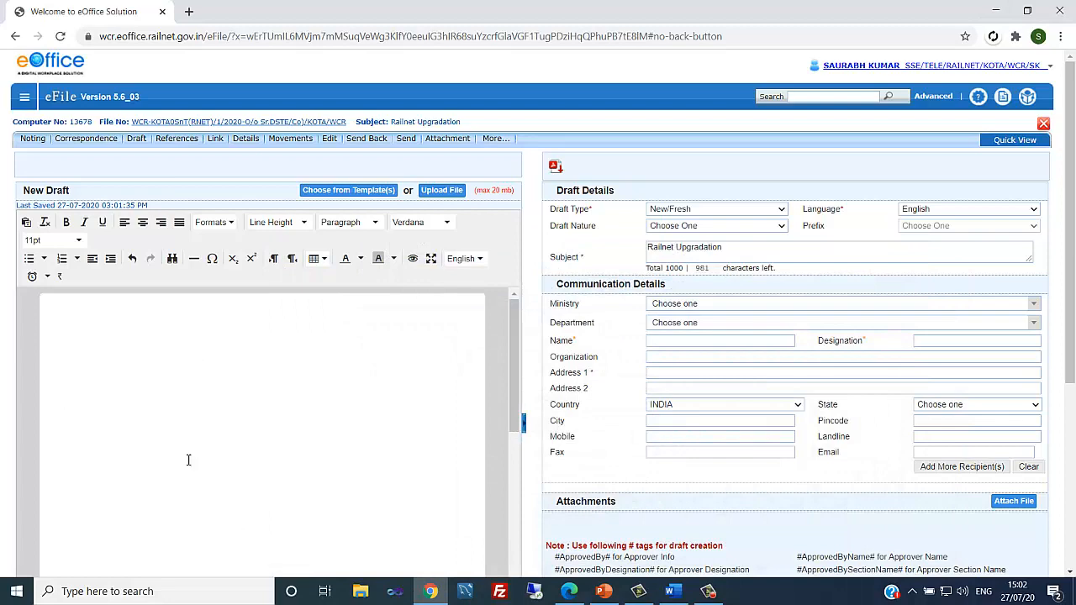
drag(518, 403, 516, 361)
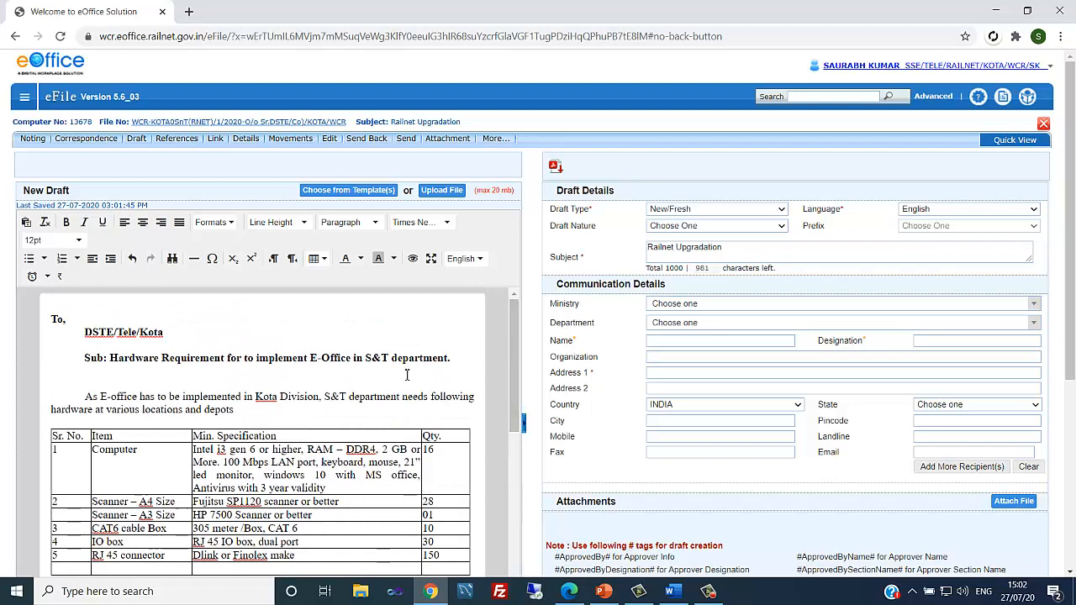
click(380, 386)
- Set the draft type to New/Fresh and the draft nature to Letter
click(721, 212)
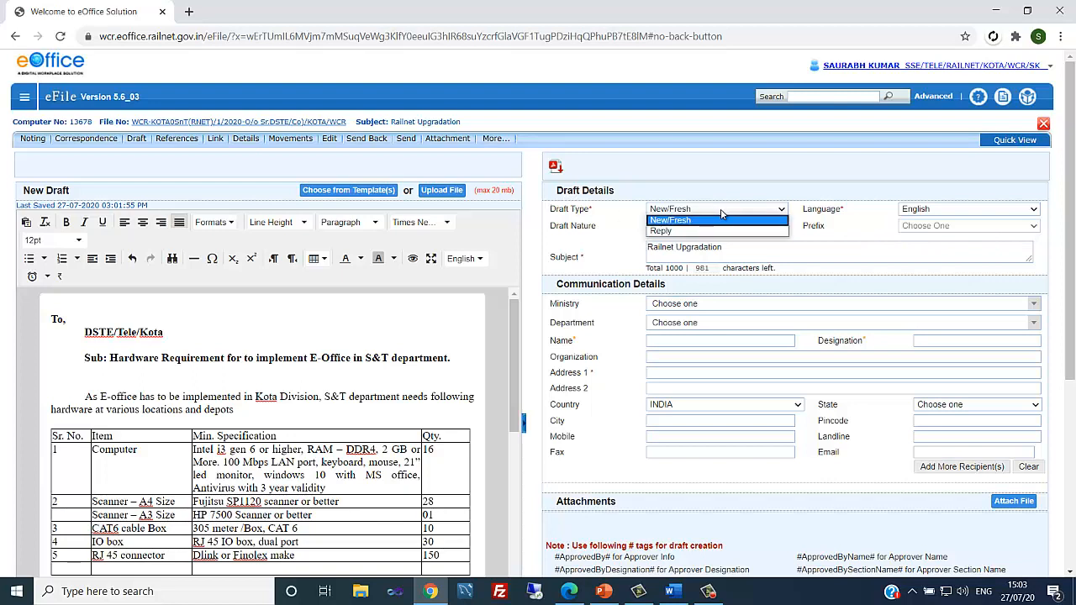
click(689, 221)
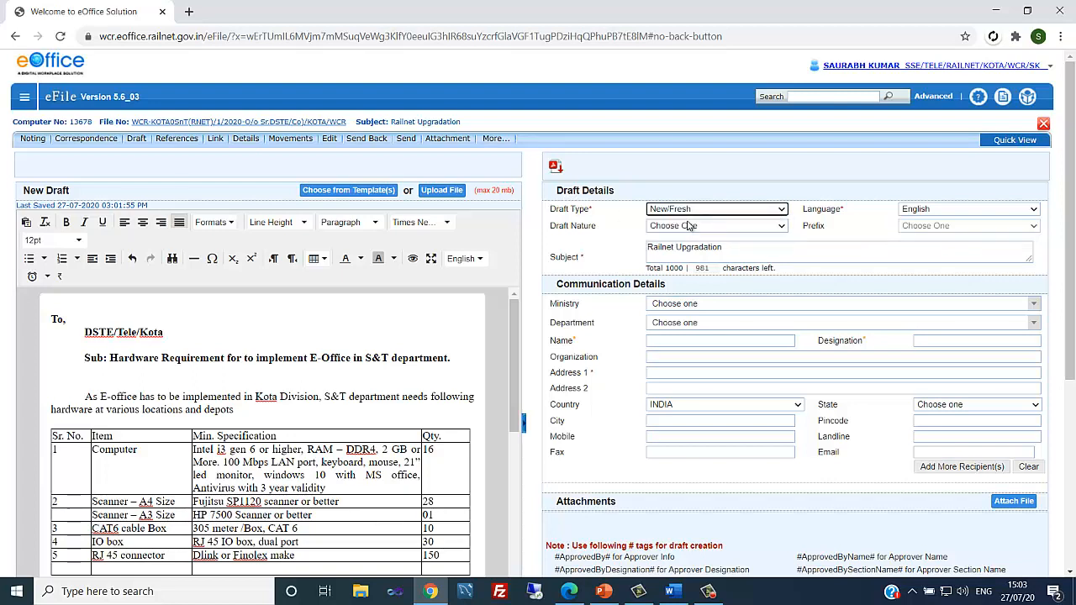
click(751, 227)
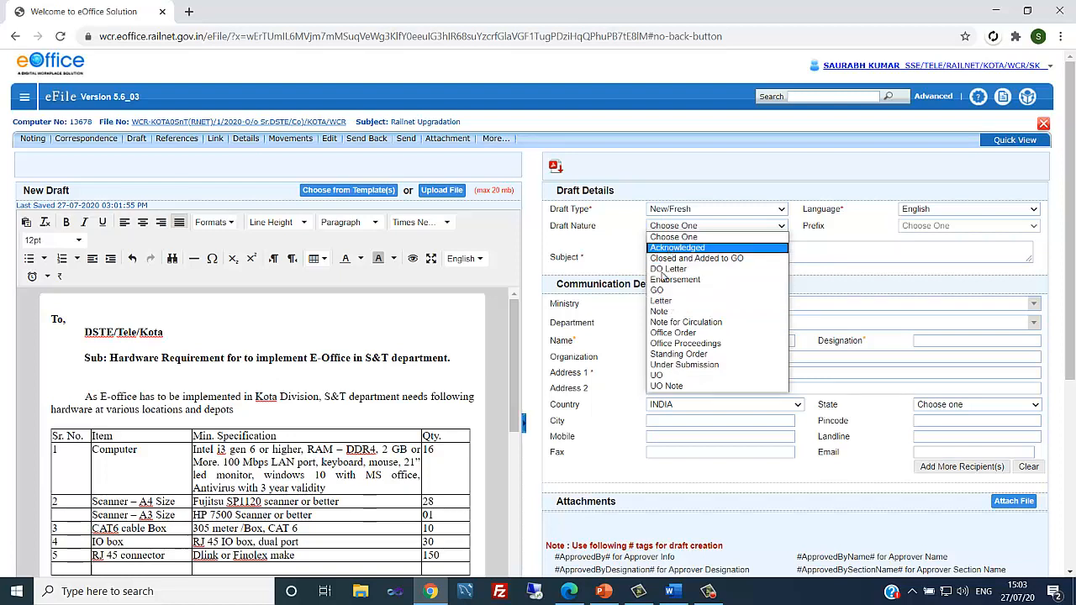
click(661, 300)
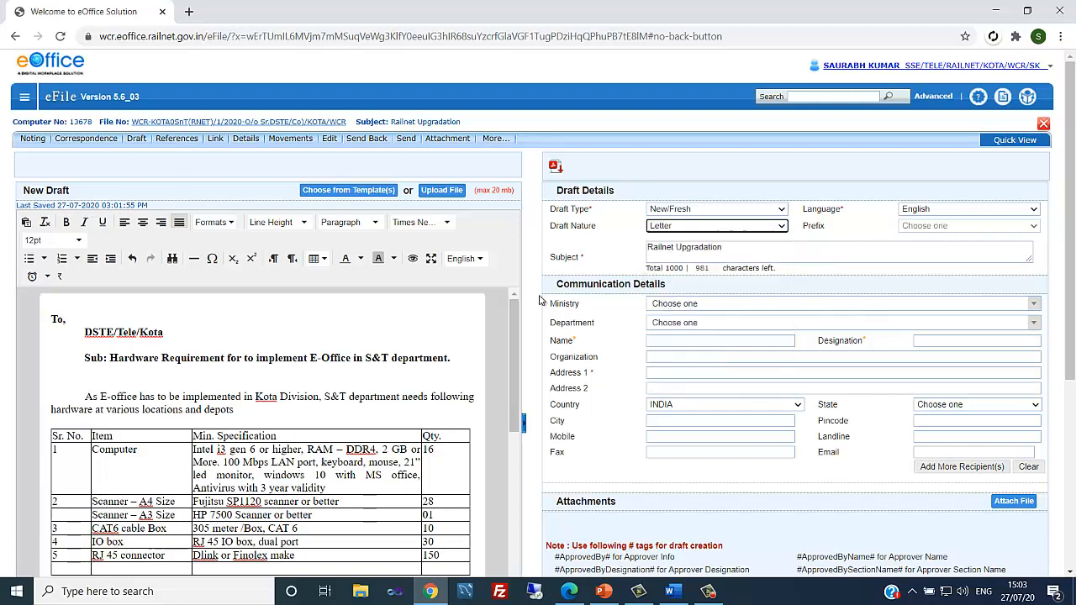
- Choose MINISTRY OF RAILWAY as the ministry in the new draft's communication details
click(679, 308)
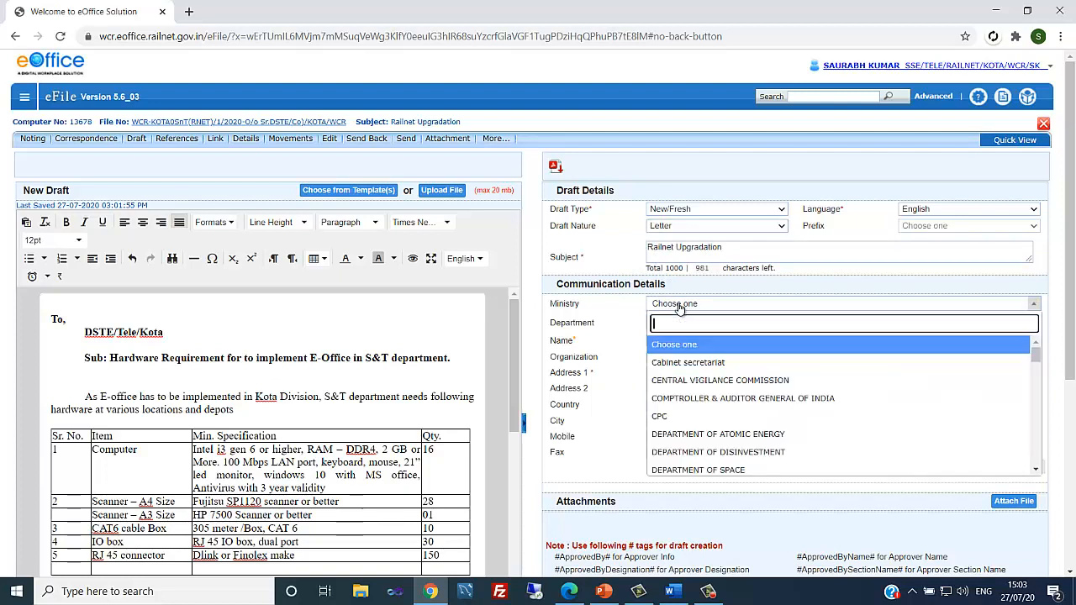
text(rail)
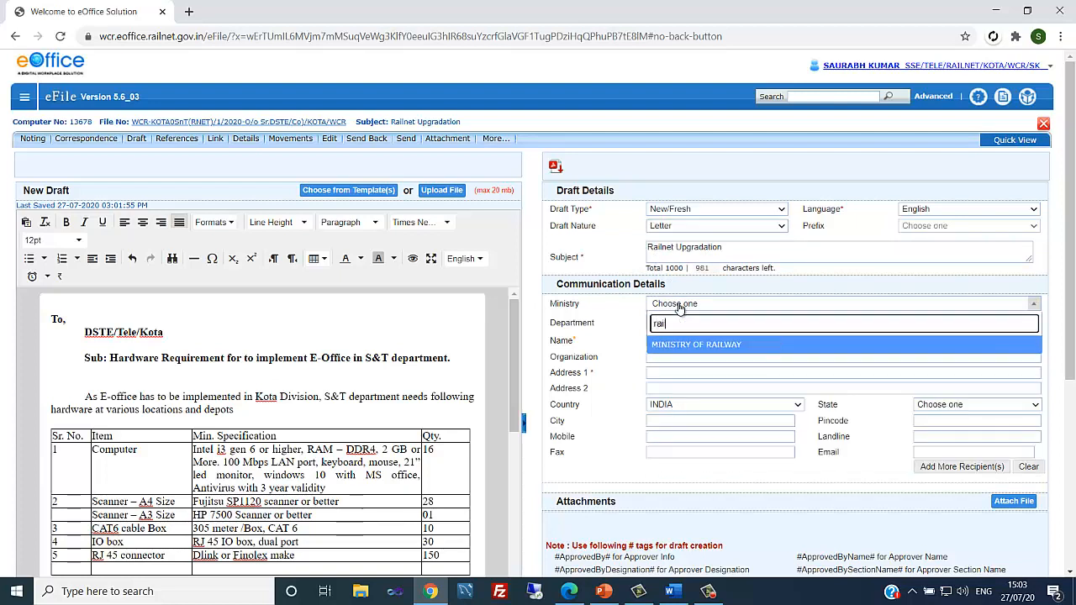
click(690, 354)
- Look up the saved contact by name to fill in the new draft's recipient name, designation and address details
click(682, 341)
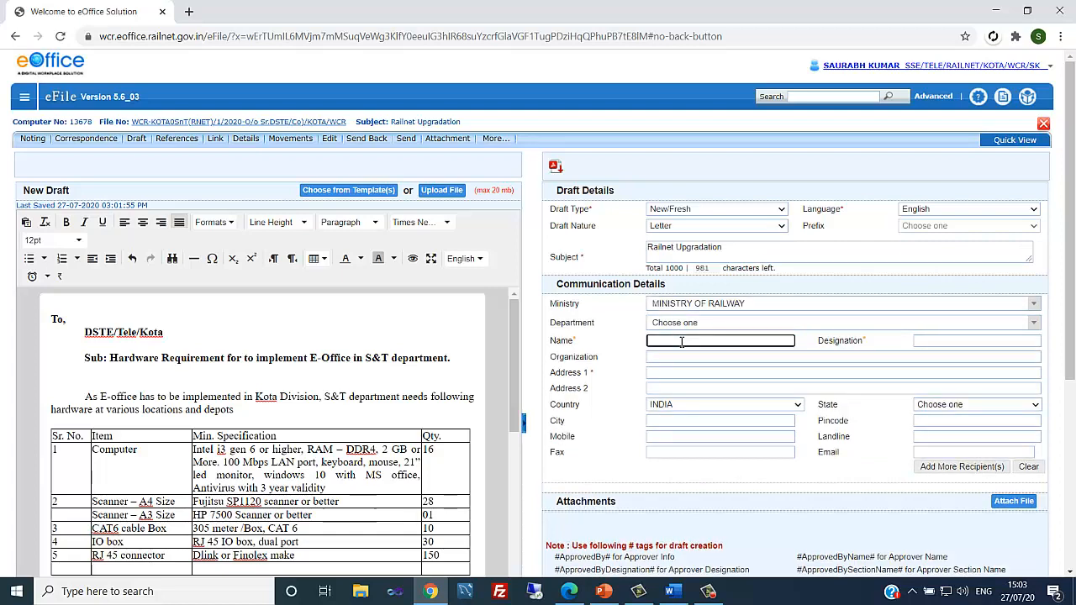
text(rav)
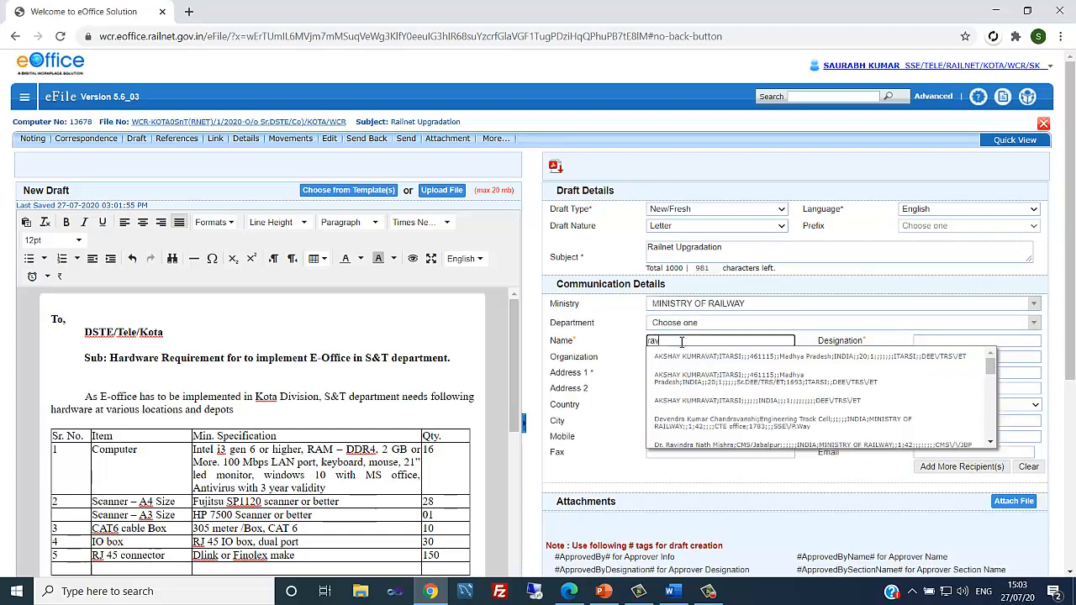
text(is)
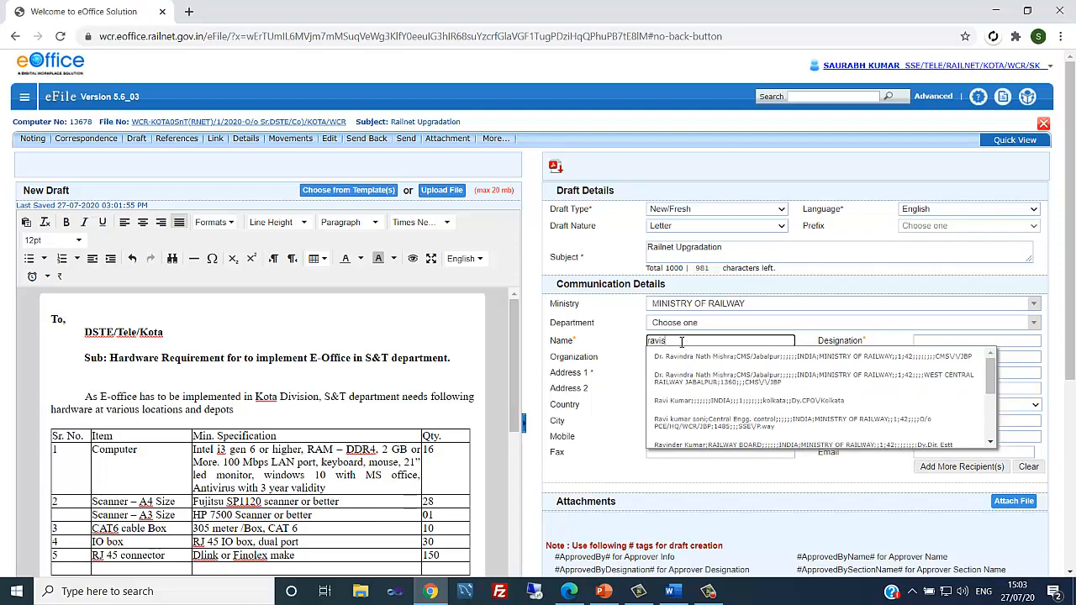
click(688, 357)
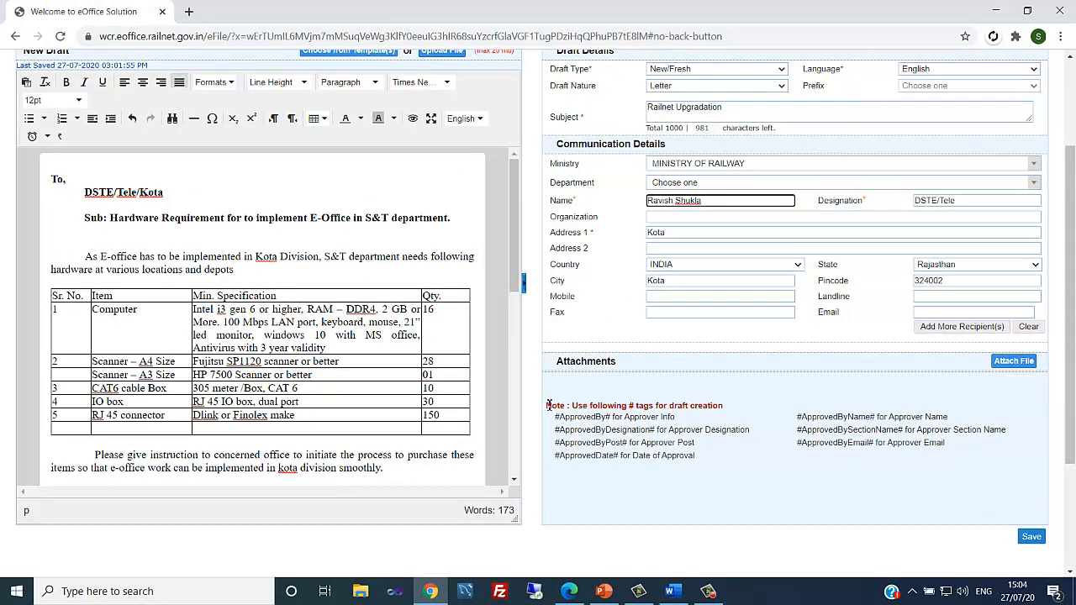
- Copy the #ApprovedBy# tag from the draft creation note and paste it below the letter's attachment line
drag(548, 405, 699, 406)
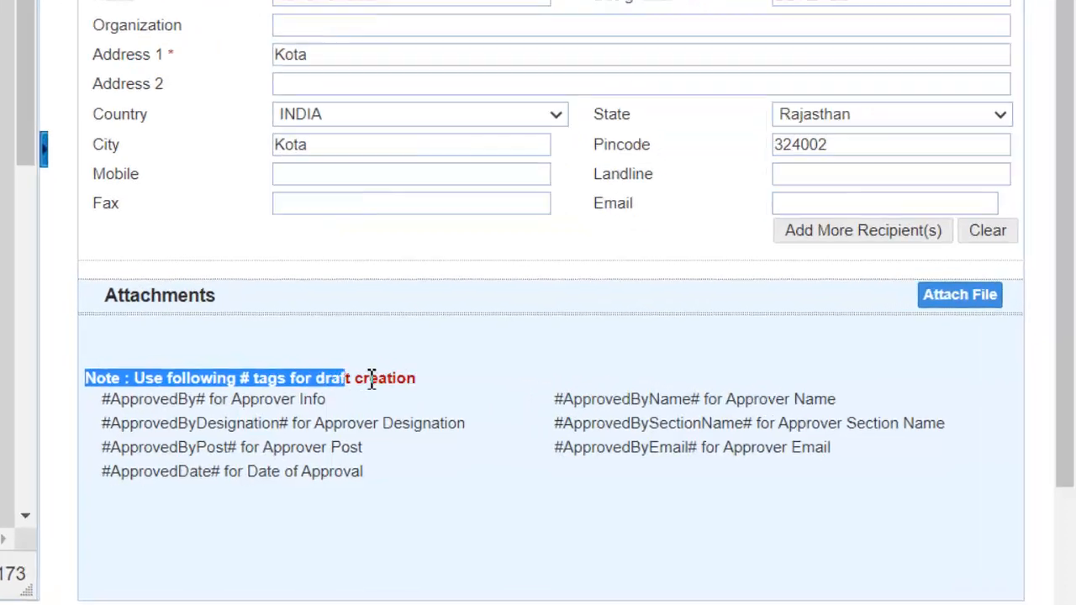
drag(371, 379, 421, 379)
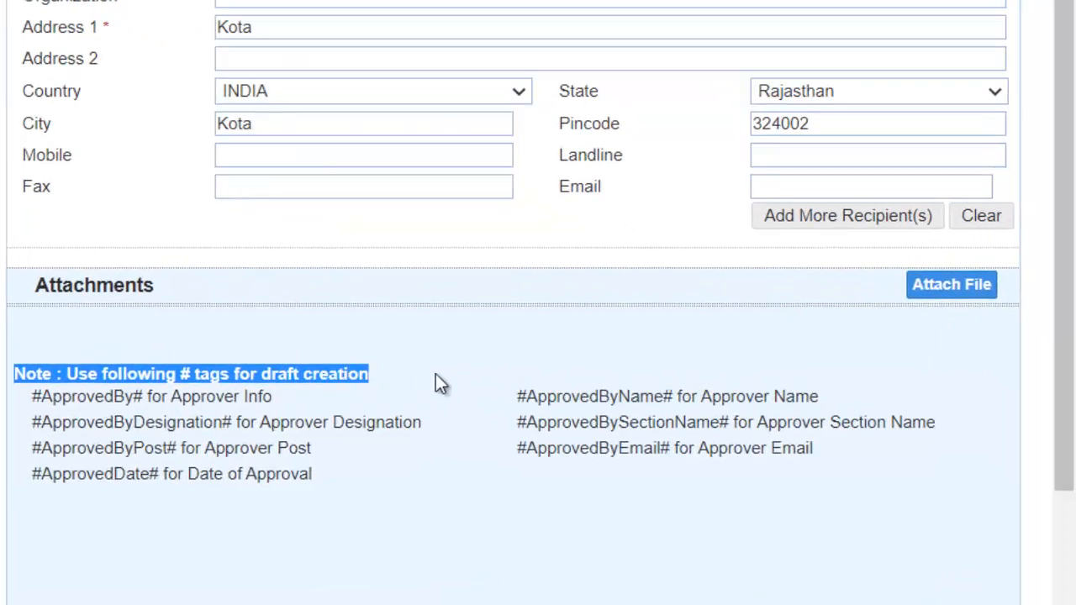
scroll(475, 379, down, 4)
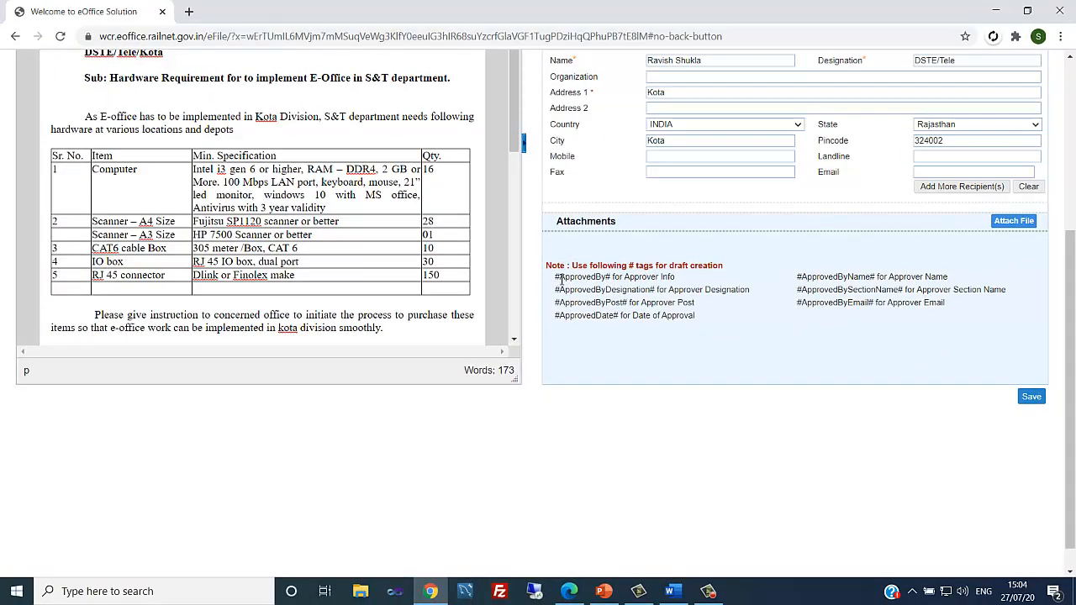
drag(562, 279, 614, 279)
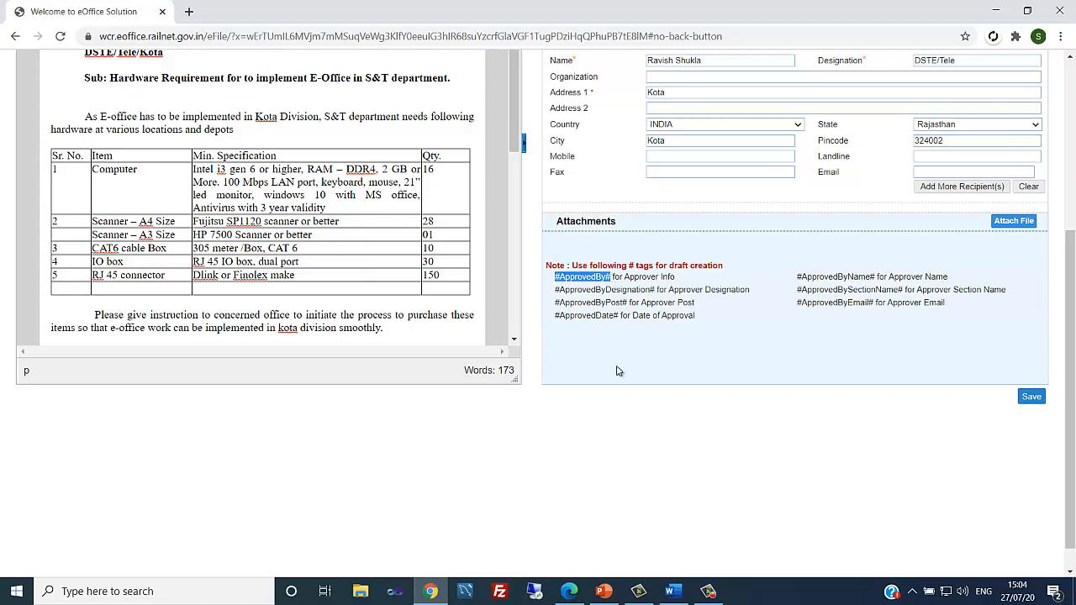
drag(517, 139, 518, 275)
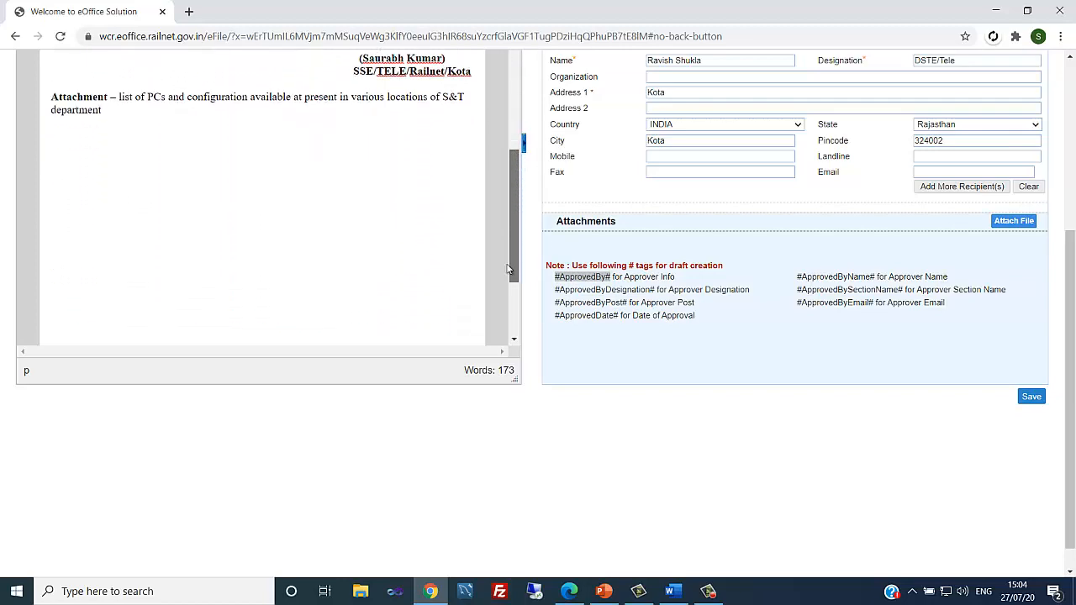
click(286, 169)
key(ctrl+v)
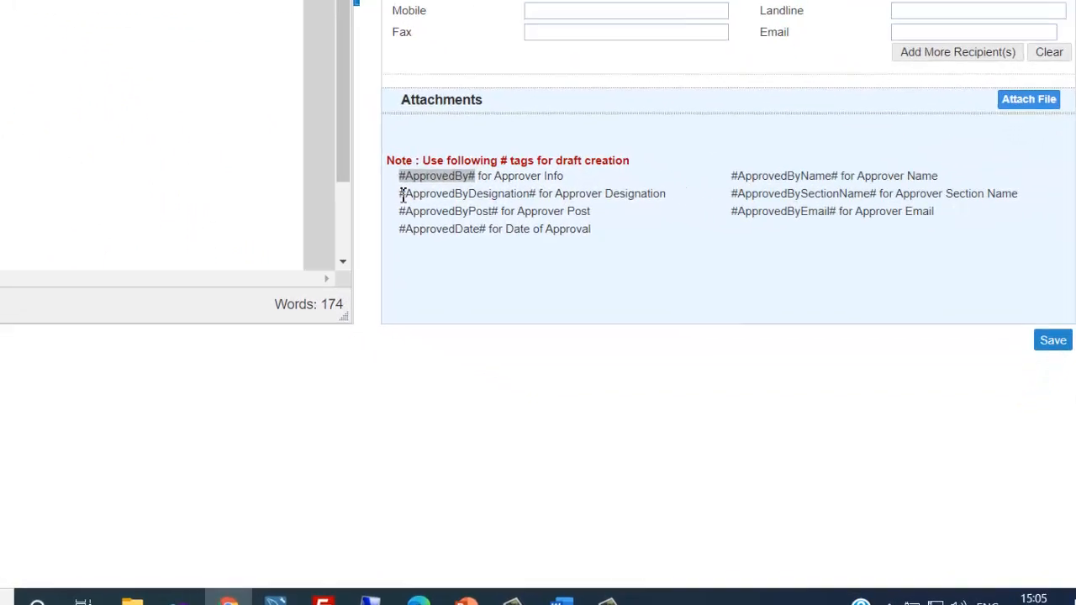
- Copy the #ApprovedByDesignation# tag from the draft creation note and paste it on a new line below #ApprovedBy#
drag(556, 290, 639, 290)
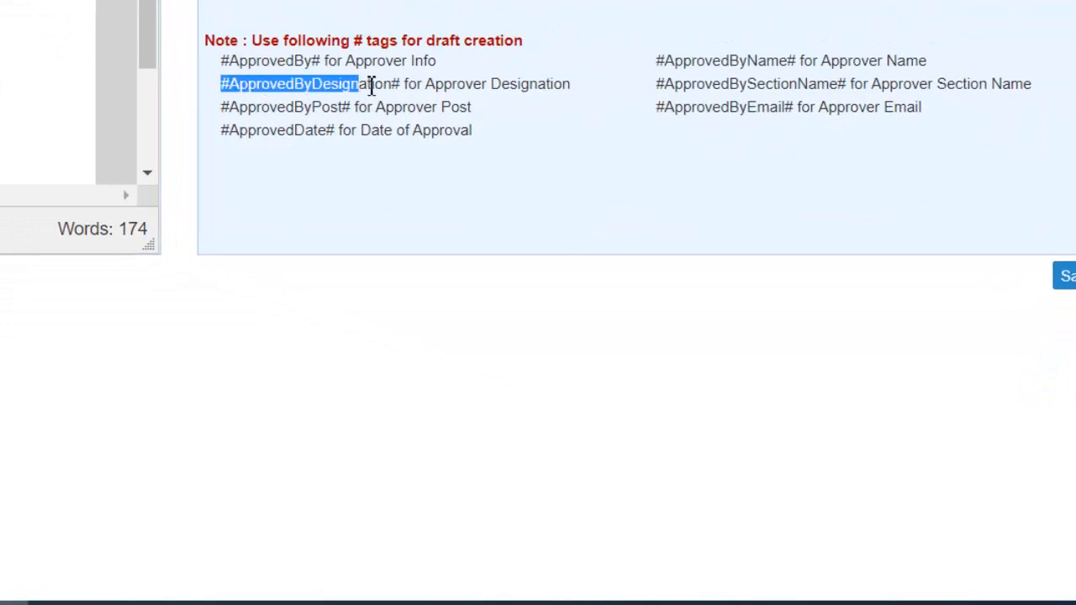
drag(370, 84, 401, 84)
key(ctrl+c)
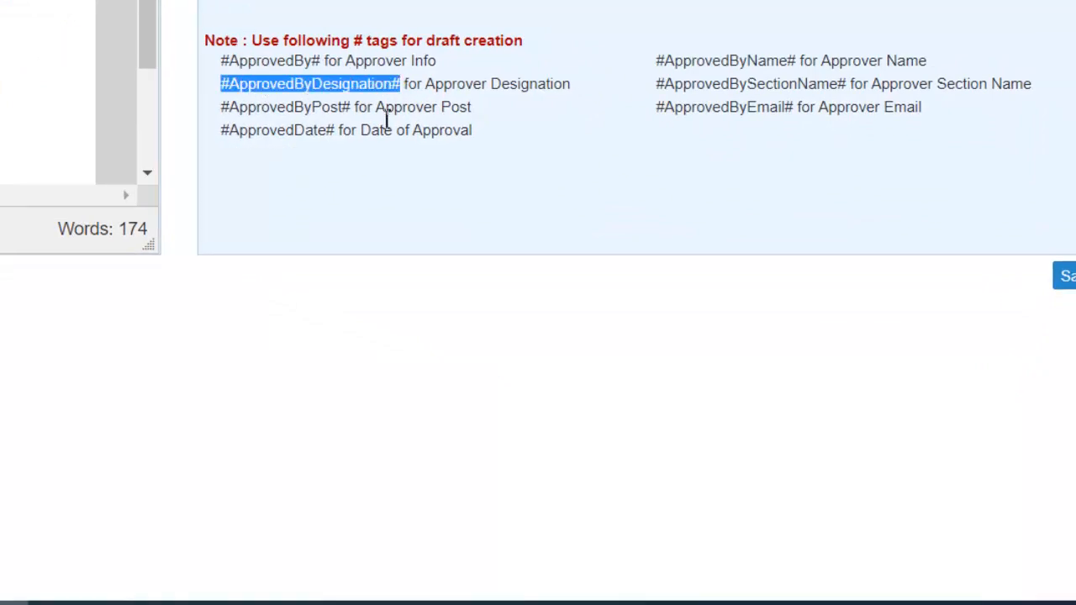
click(121, 158)
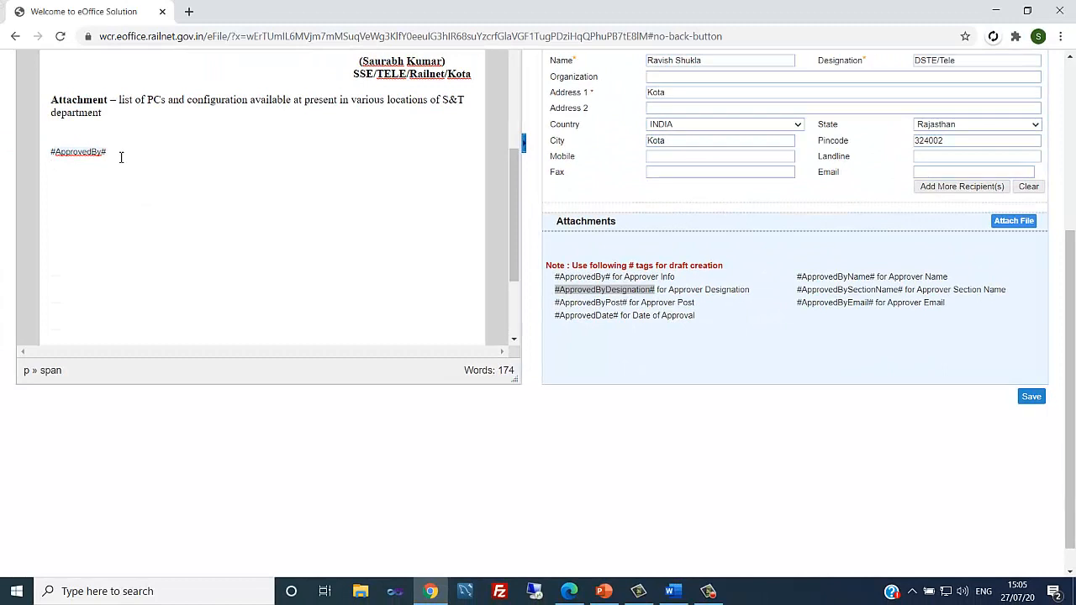
key(ctrl+v)
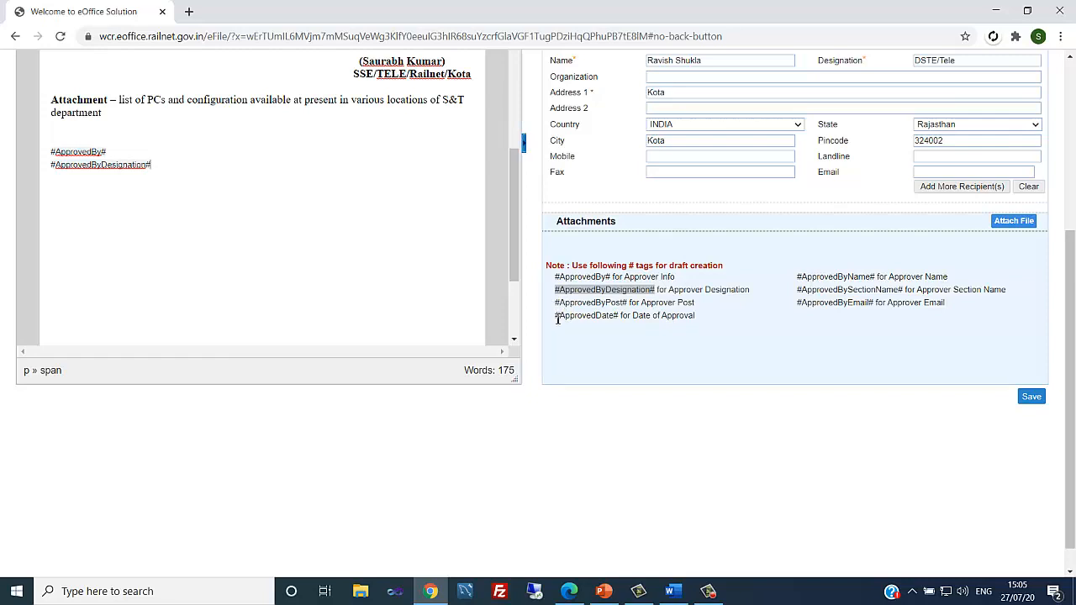
- Copy the #ApprovedDate# tag from the draft creation note and paste it on a new line below #ApprovedByDesignation#
drag(556, 320, 627, 328)
key(ctrl+c)
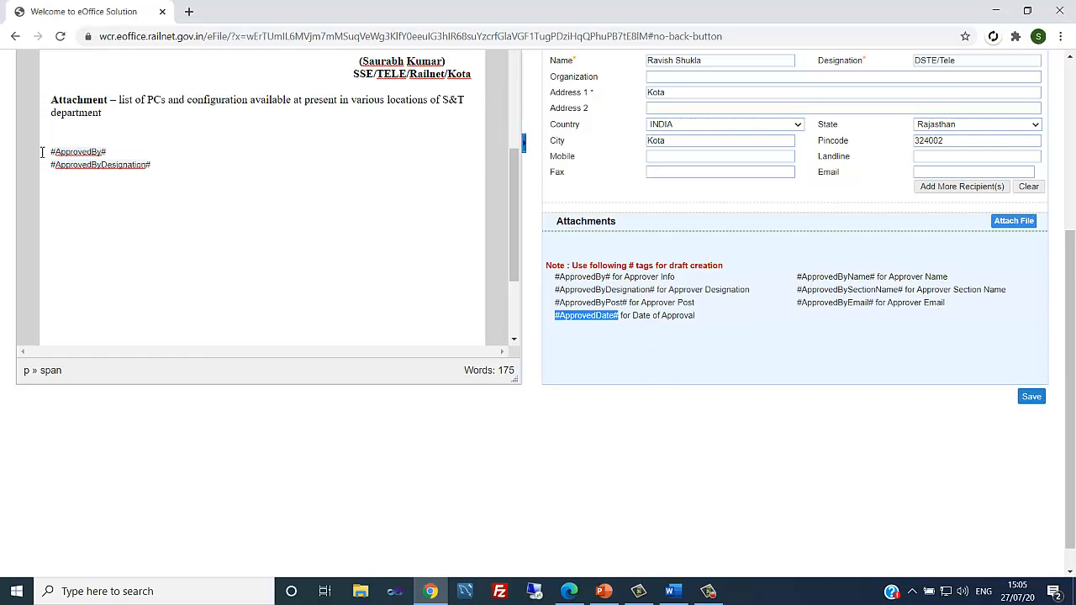
click(162, 166)
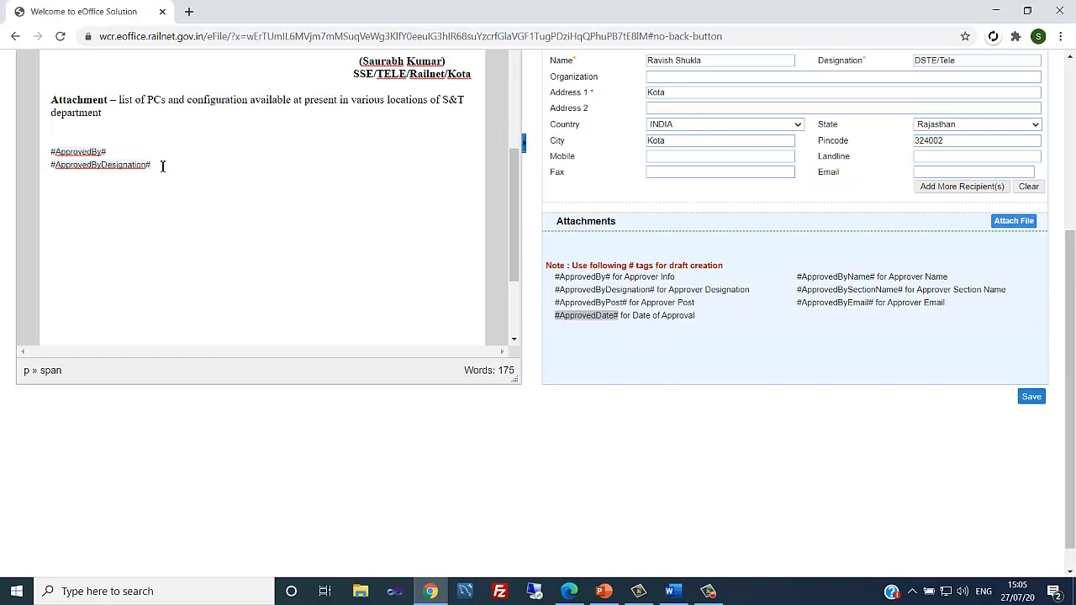
key(Return)
key(ctrl+v)
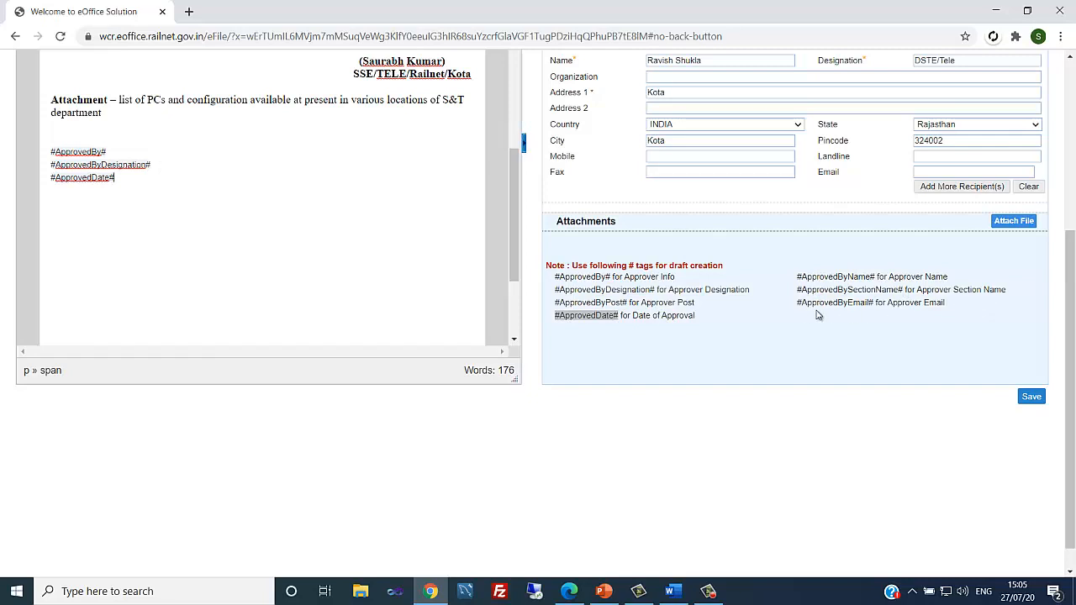
- Copy the #ApprovedByName# tag and insert it on its own line between #ApprovedBy# and #ApprovedByDesignation#
drag(798, 304, 874, 306)
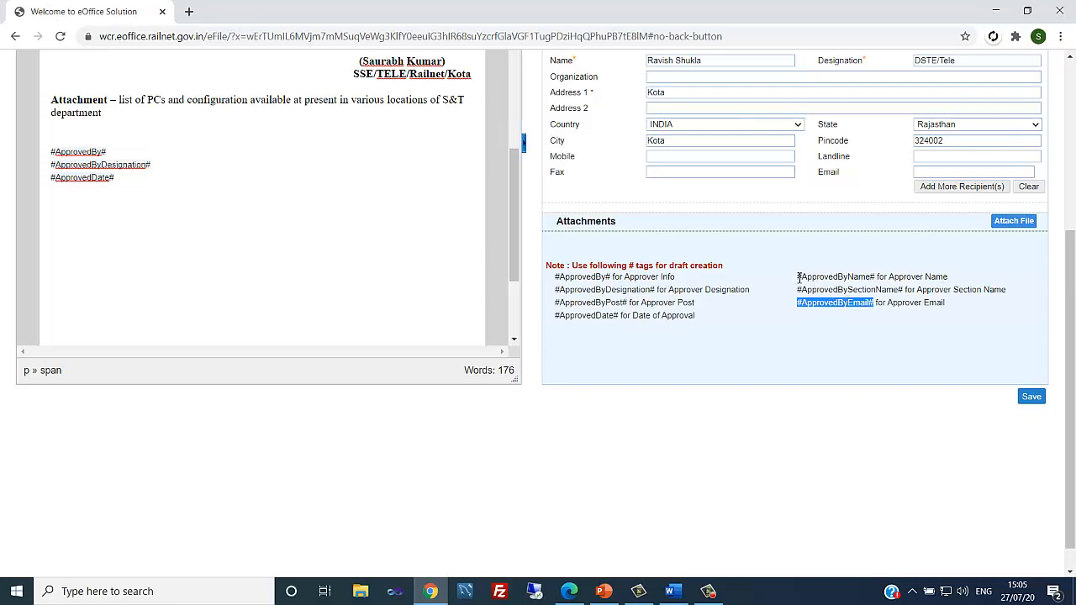
drag(798, 278, 877, 279)
key(ctrl+c)
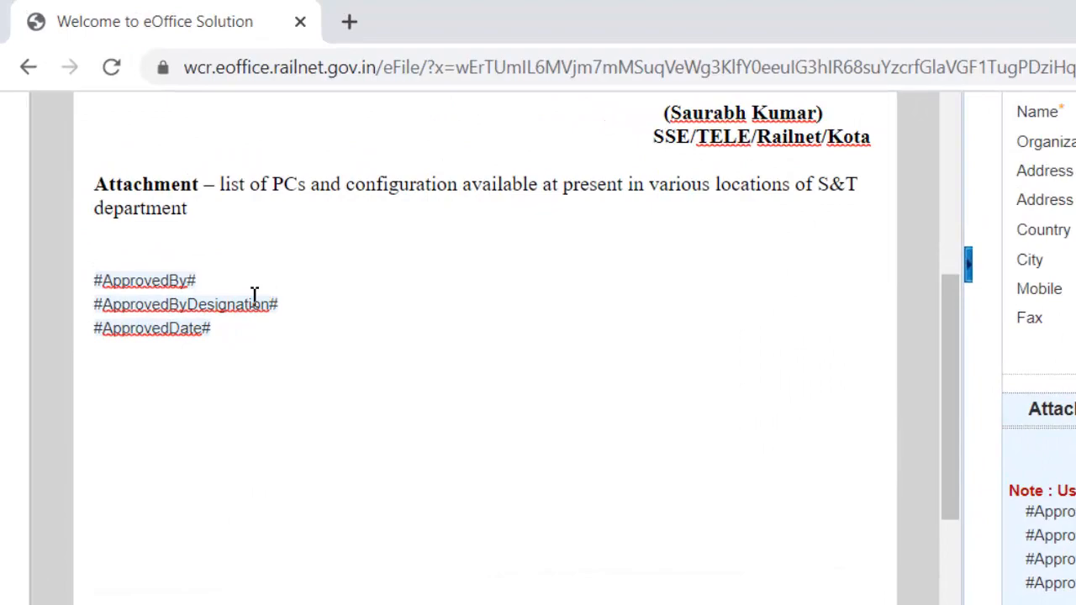
click(151, 173)
key(Return)
key(ctrl+v)
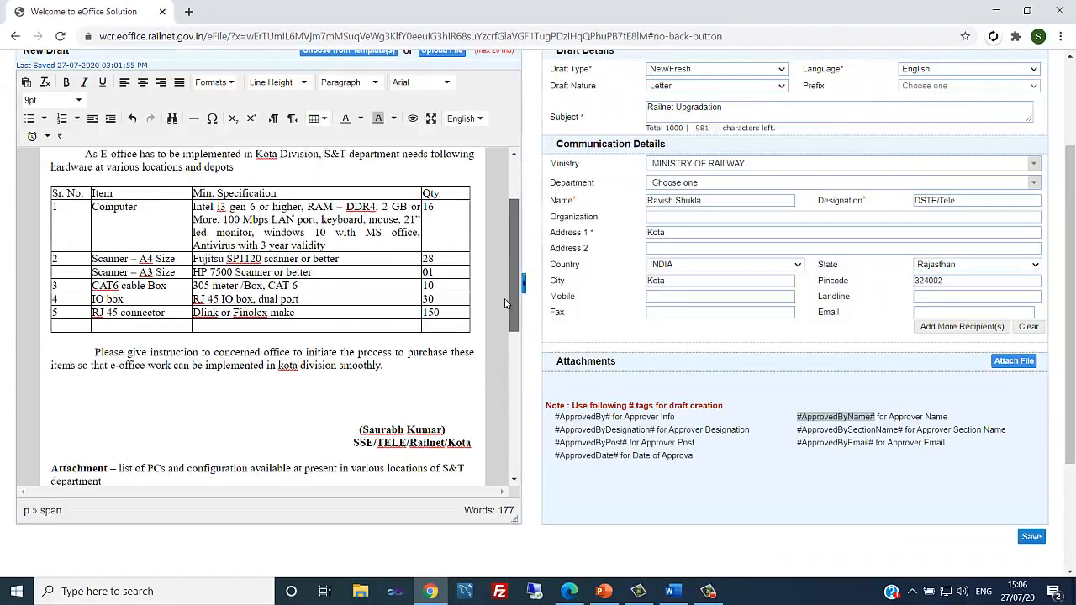
- Check the letter, its approver tags and the draft details, and save the new draft
scroll(245, 263, down, 2)
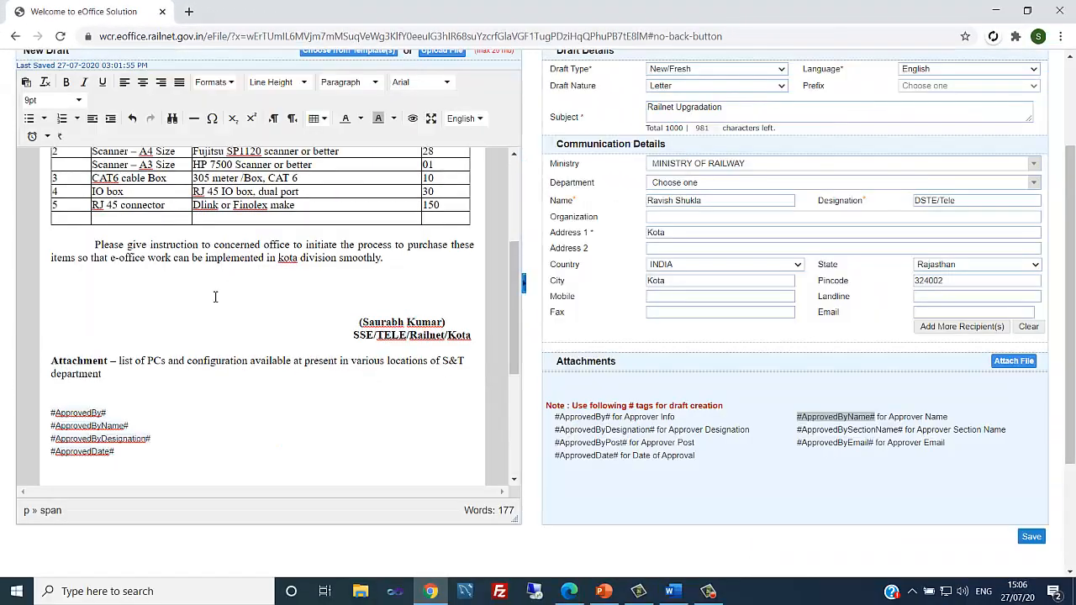
drag(49, 415, 168, 455)
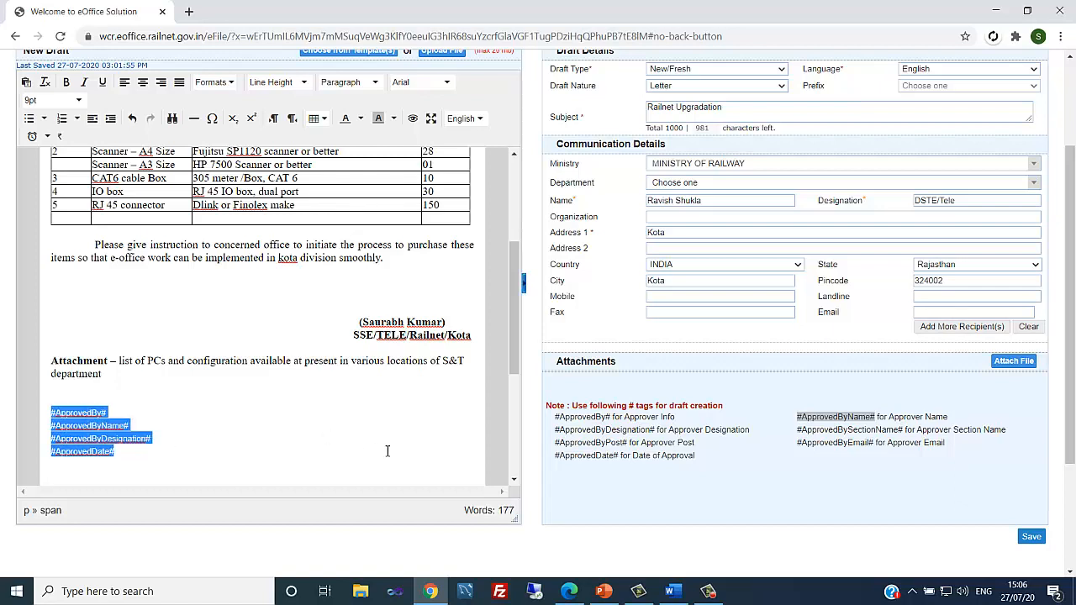
scroll(388, 451, up, 2)
scroll(548, 445, up, 2)
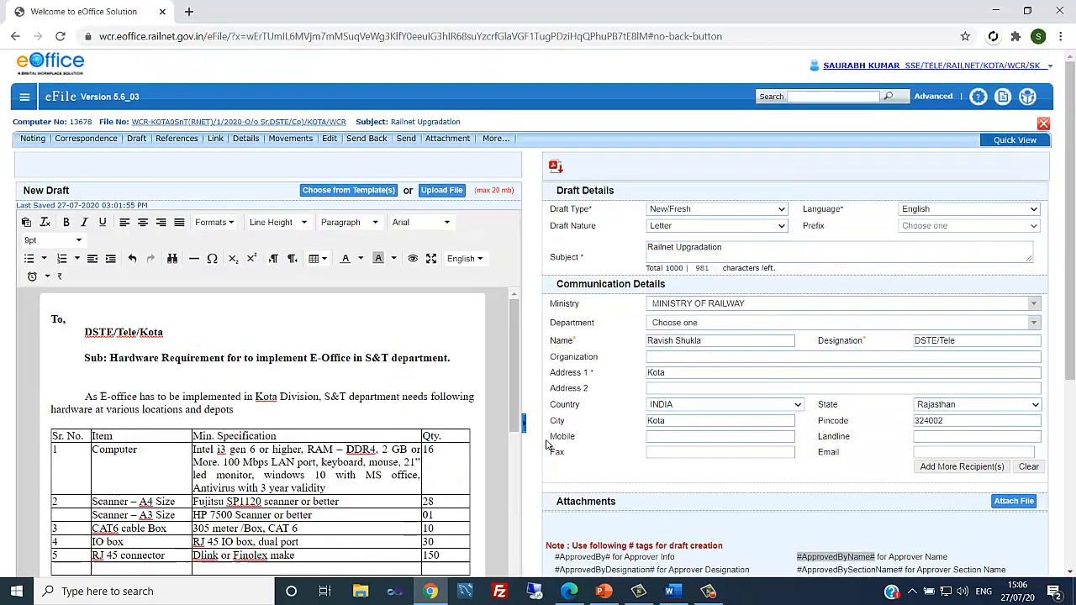
scroll(547, 443, down, 2)
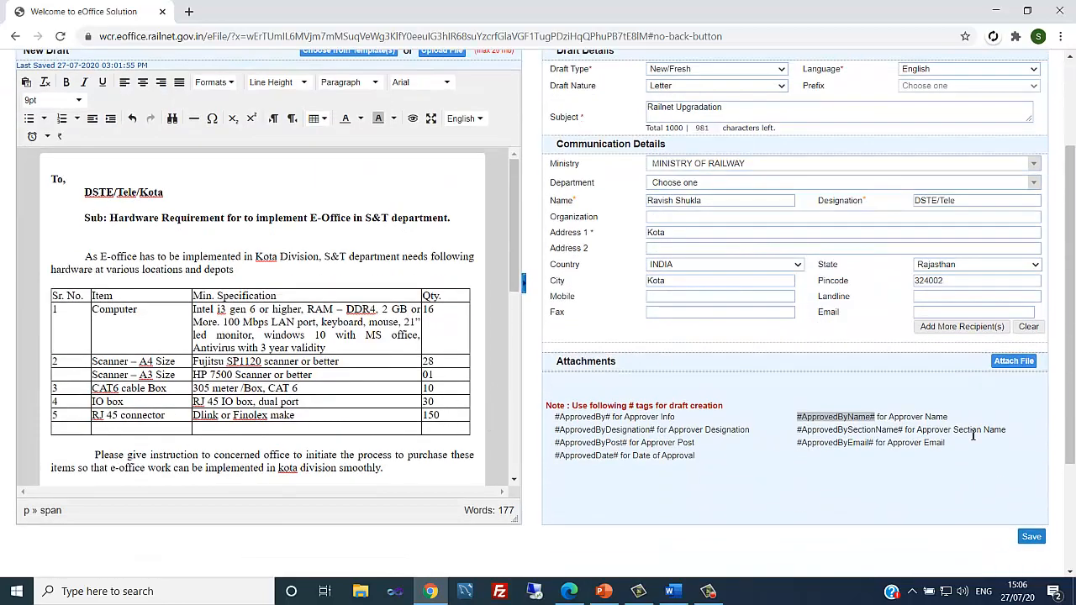
scroll(973, 434, up, 2)
scroll(959, 336, down, 4)
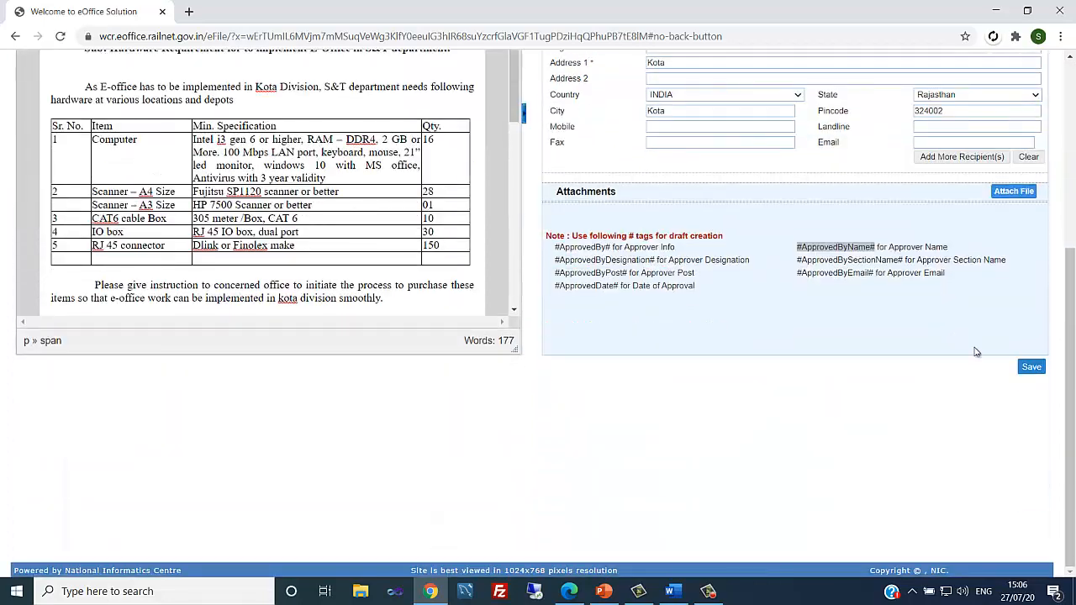
click(1032, 367)
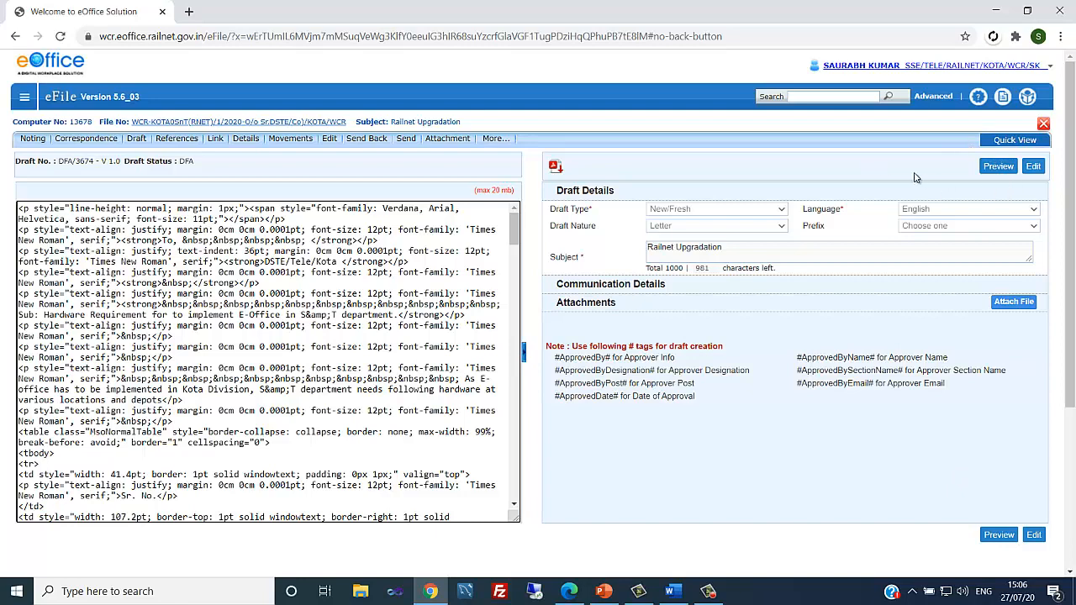
- Preview the saved draft as a PDF, read through the letter to the approver tags and close the preview
click(996, 169)
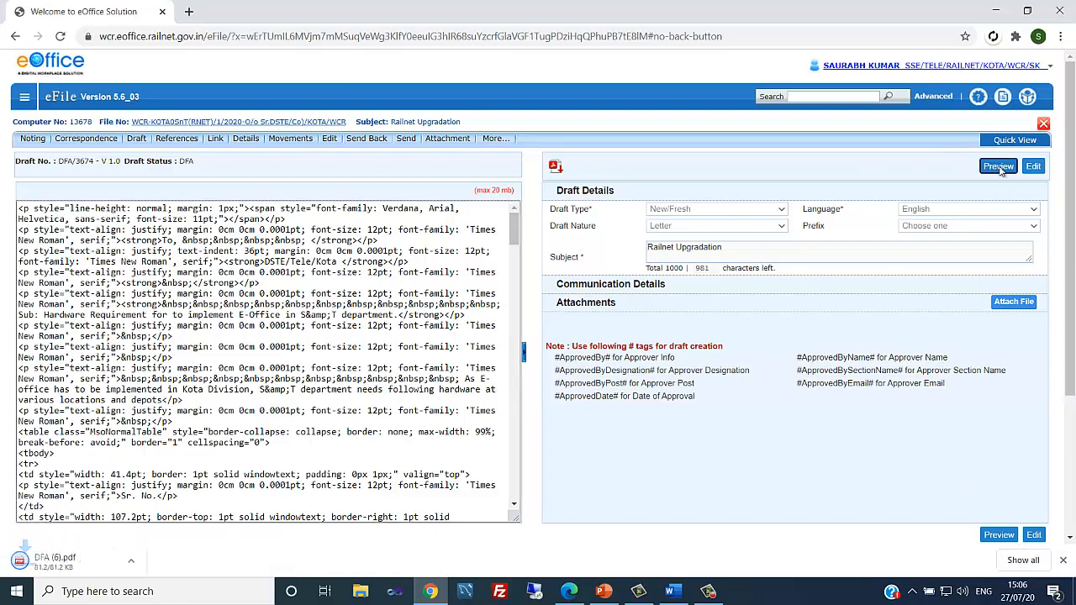
click(52, 565)
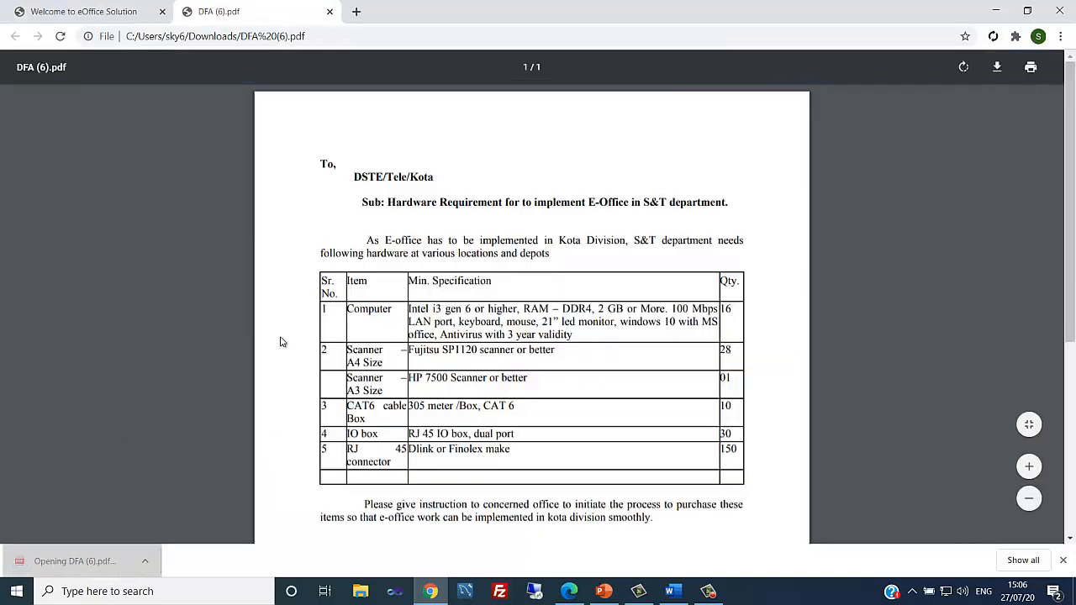
scroll(526, 284, down, 4)
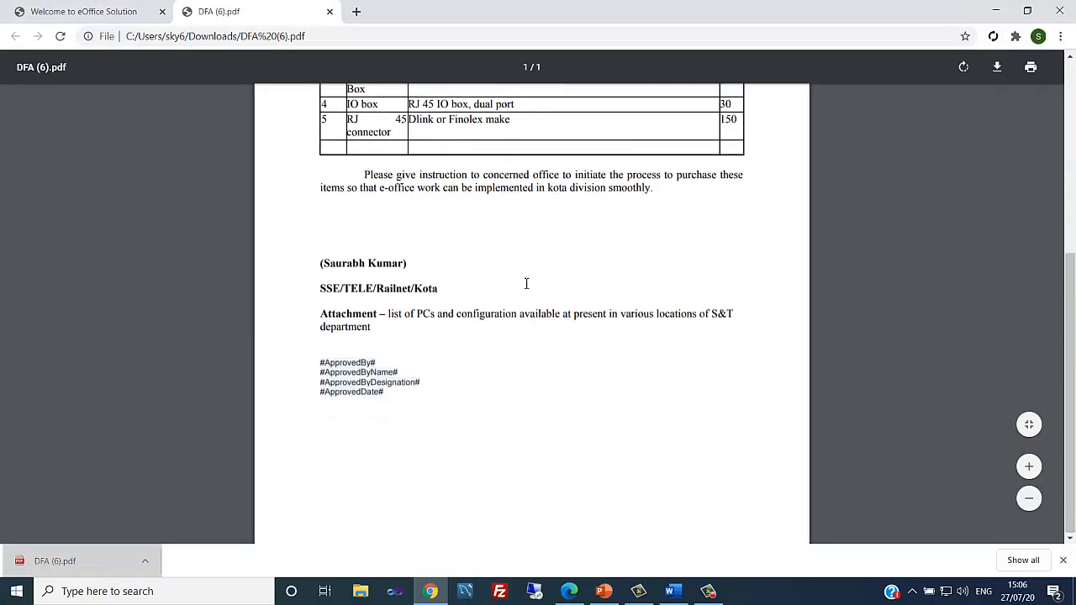
scroll(526, 283, up, 4)
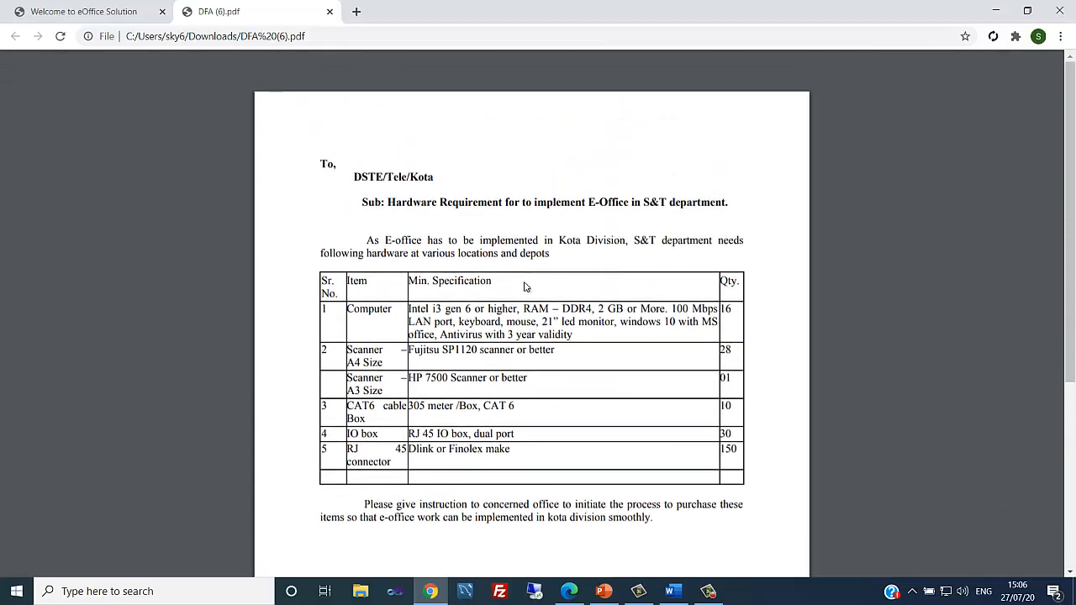
click(331, 12)
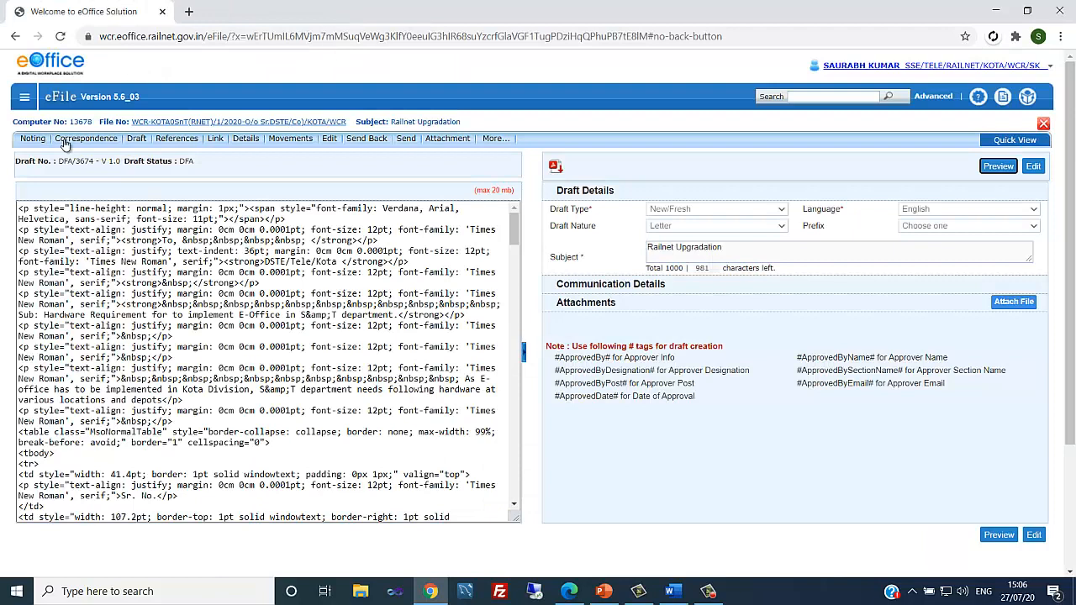
- Open the file's draft list and view the saved Railnet Upgradation draft down to its approver tags
mouse_move(202, 144)
mouse_move(137, 140)
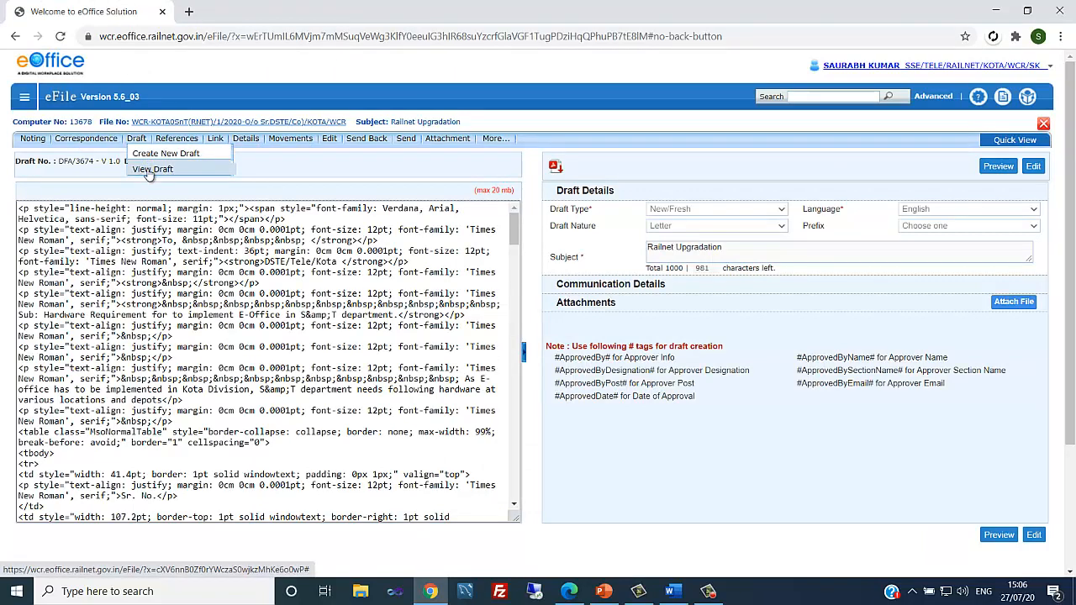
click(147, 173)
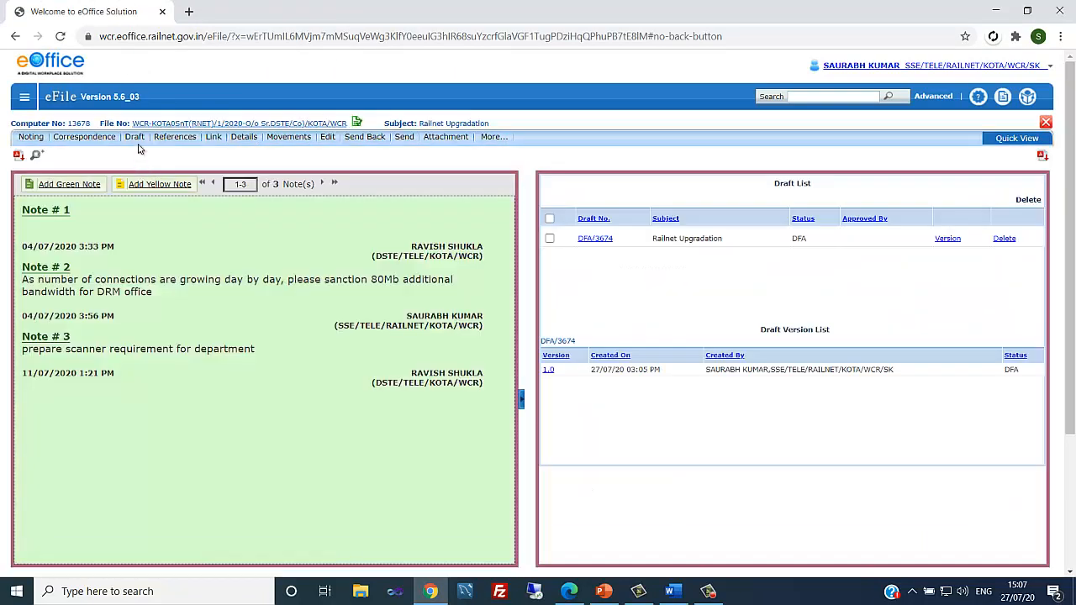
mouse_move(139, 141)
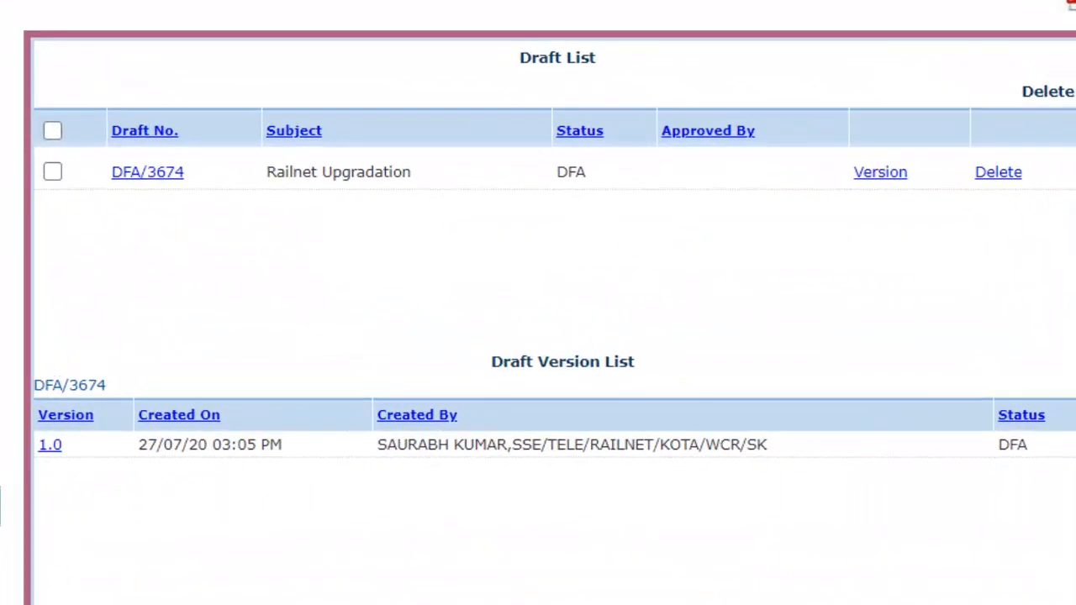
click(151, 173)
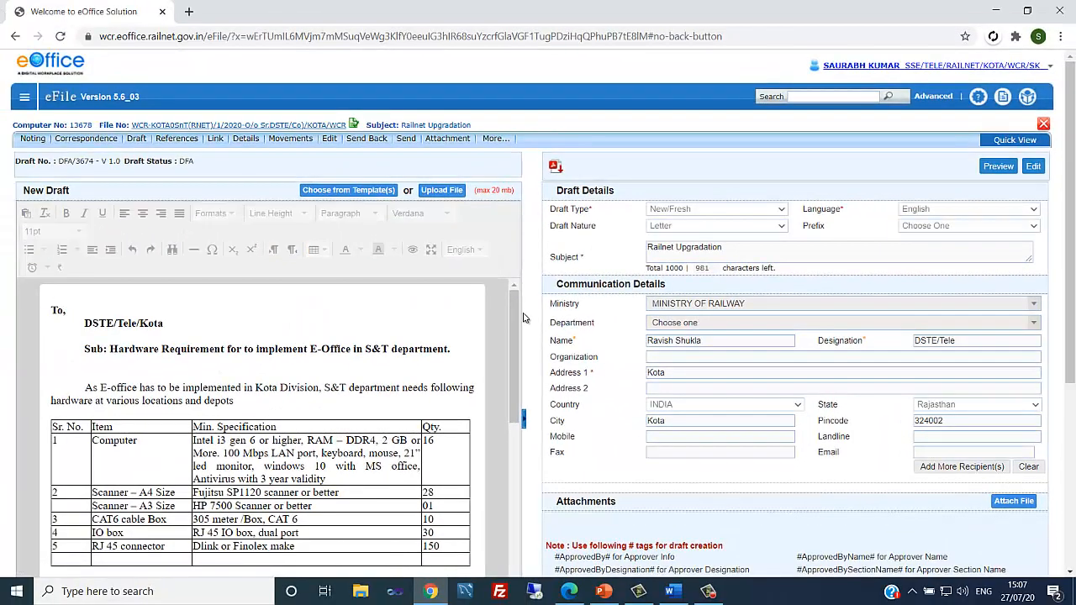
mouse_move(523, 318)
mouse_down()
mouse_move(507, 513)
mouse_move(503, 306)
mouse_up()
scroll(451, 414, down, 6)
mouse_move(137, 140)
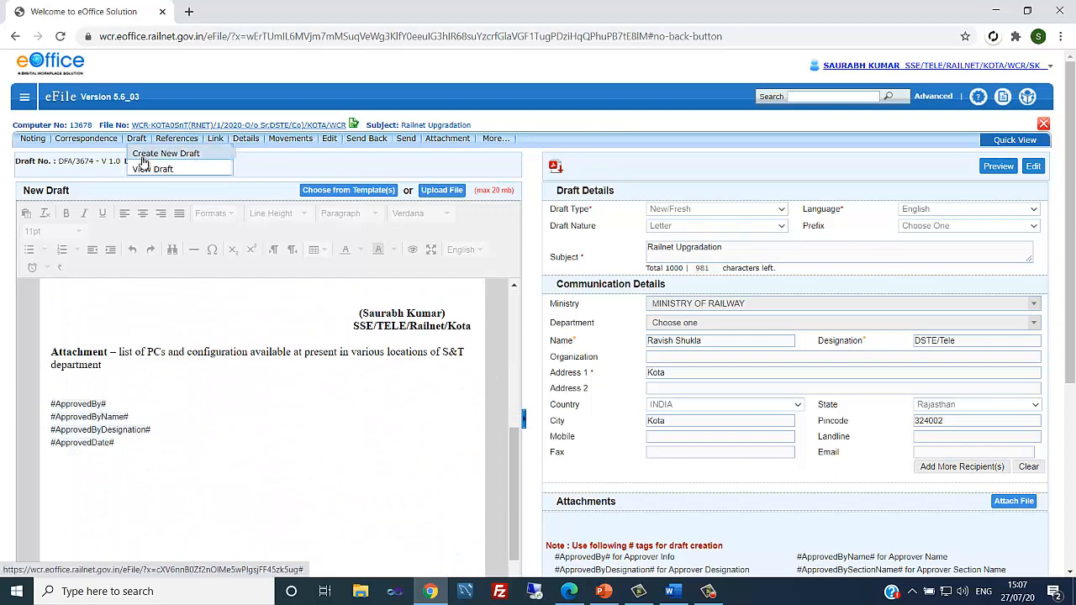
- Reopen the Railnet Upgradation file from the inbox and write the green note "As per your instruction, scanner requirement is attached as draft, please approve it"
click(1043, 126)
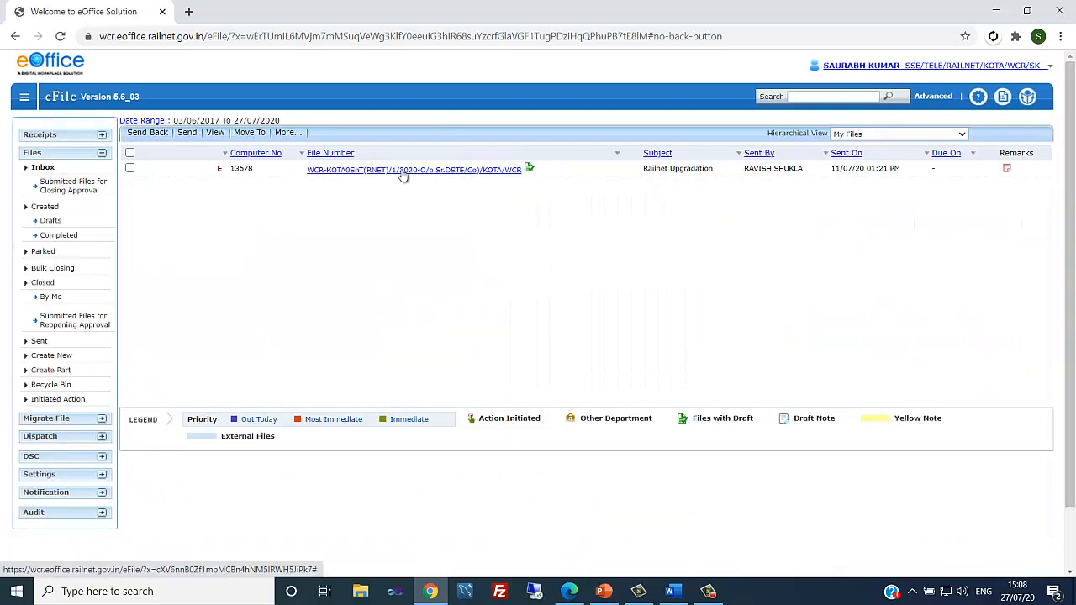
click(402, 171)
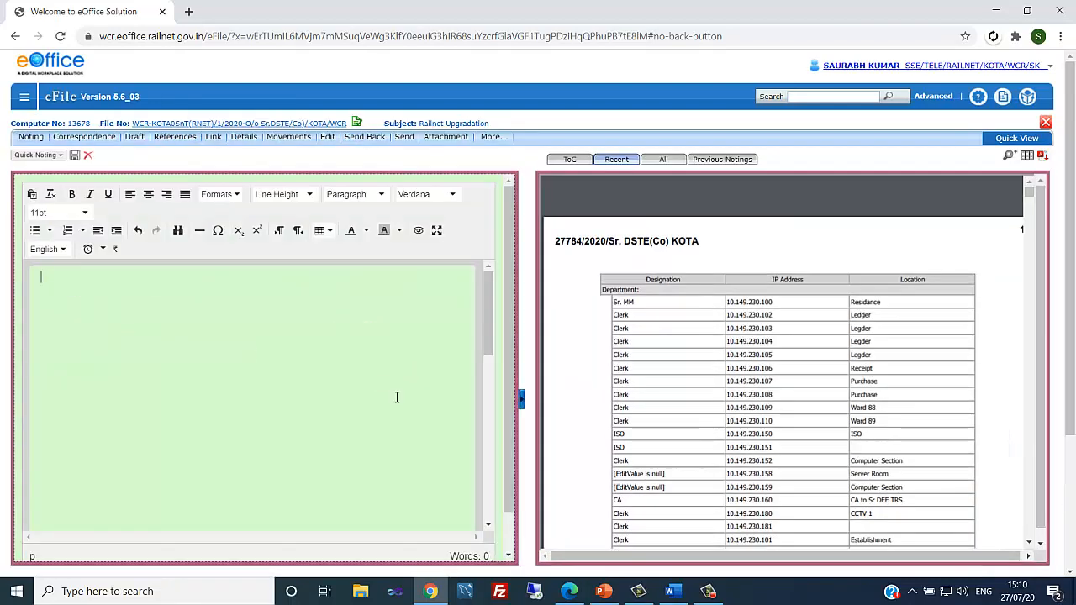
text(As per)
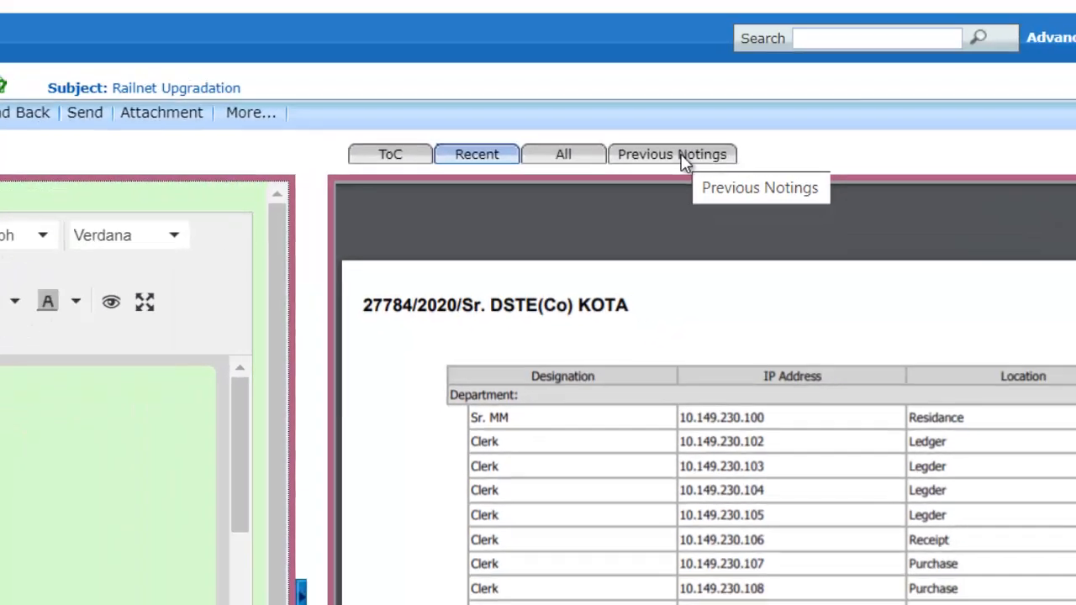
click(643, 155)
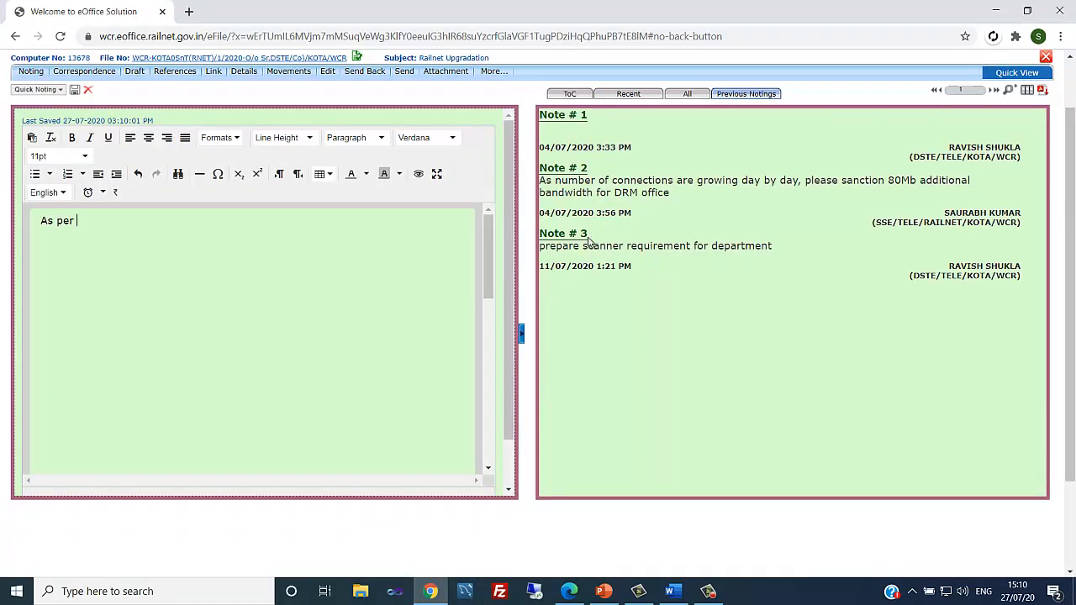
text(your instruction, scanner requirement is attached as draft, plea)
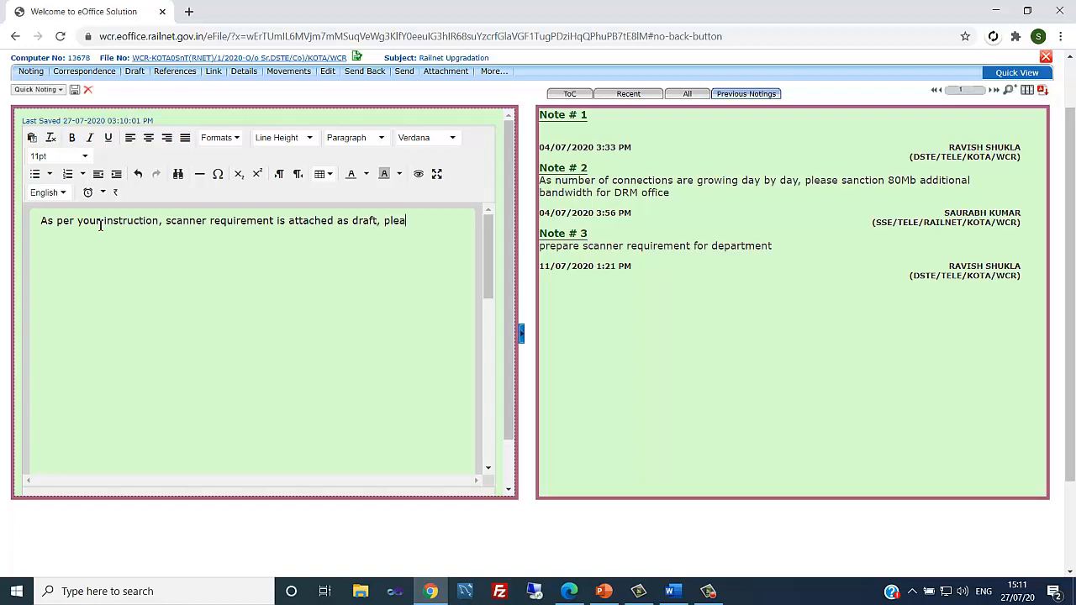
text(se approve it)
- Link the word "instruction" in the green note to Note # 3 as a noting reference by note number, and save the note
drag(44, 225, 160, 223)
click(146, 238)
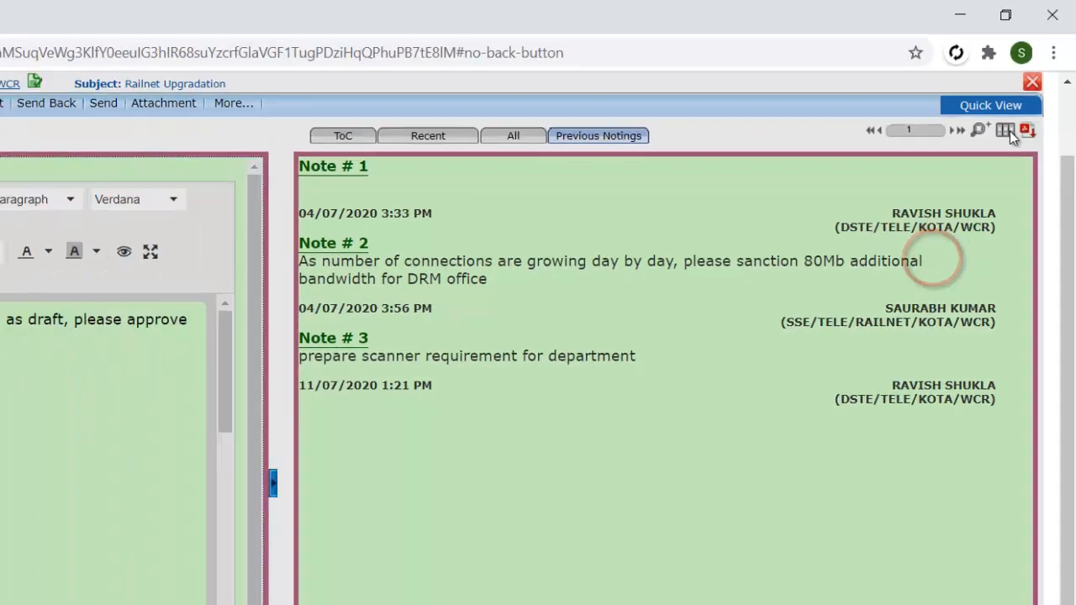
click(958, 216)
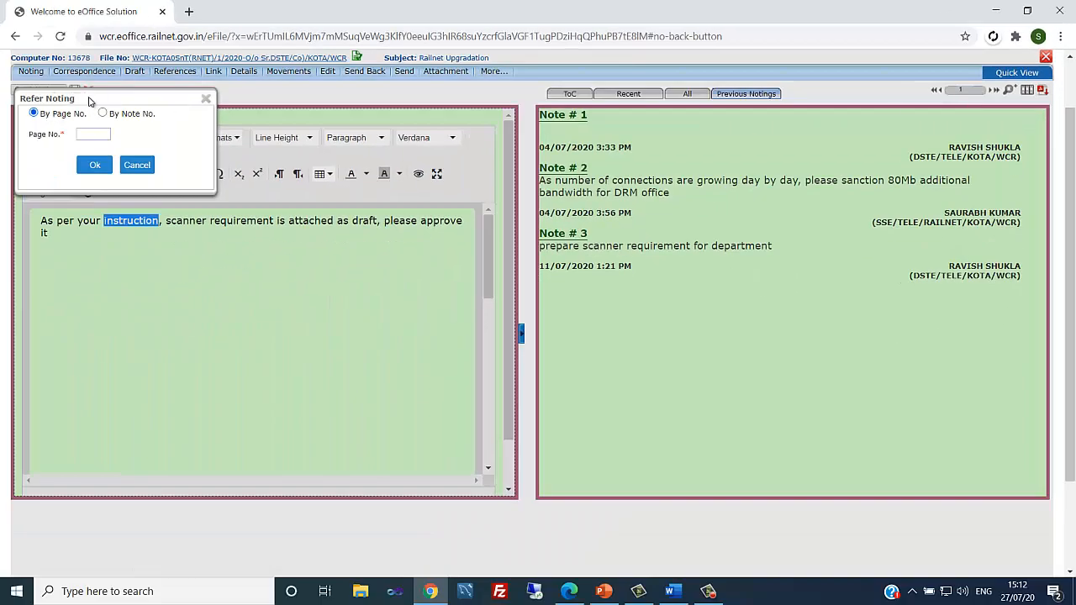
drag(116, 101, 703, 101)
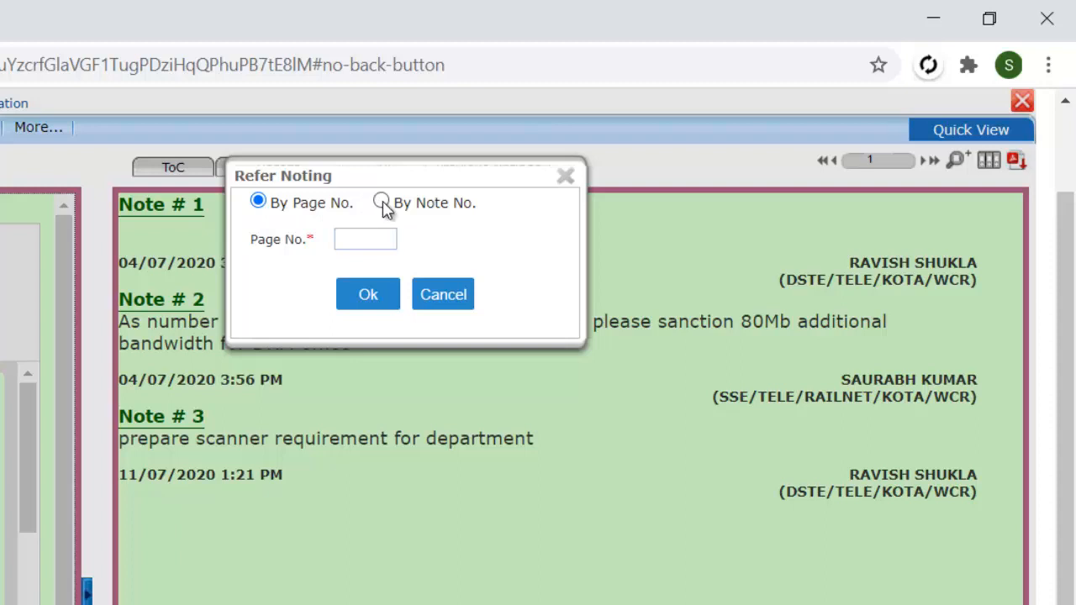
click(382, 204)
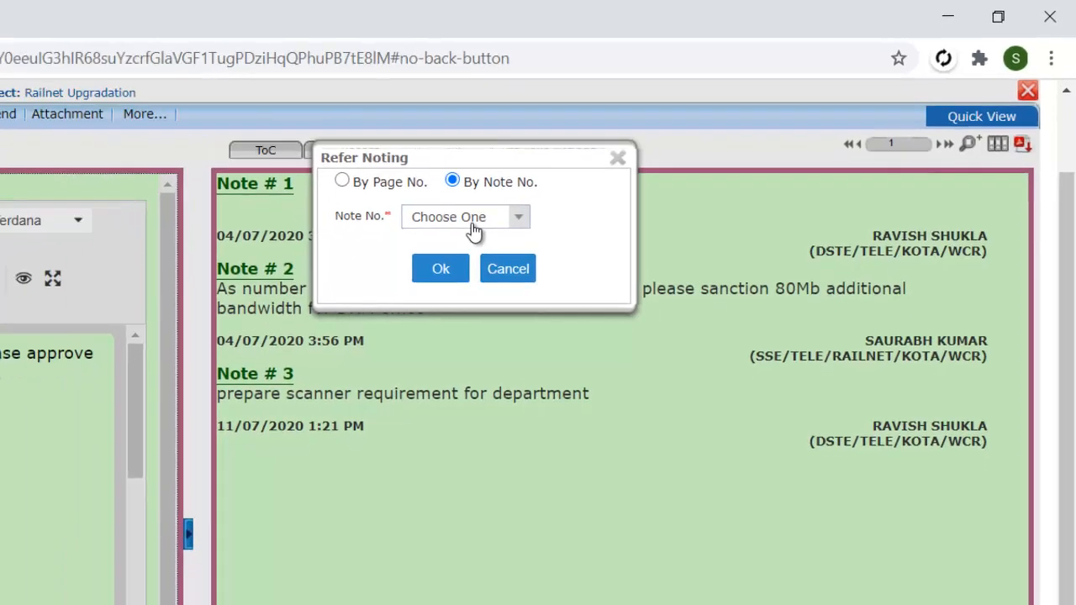
click(403, 242)
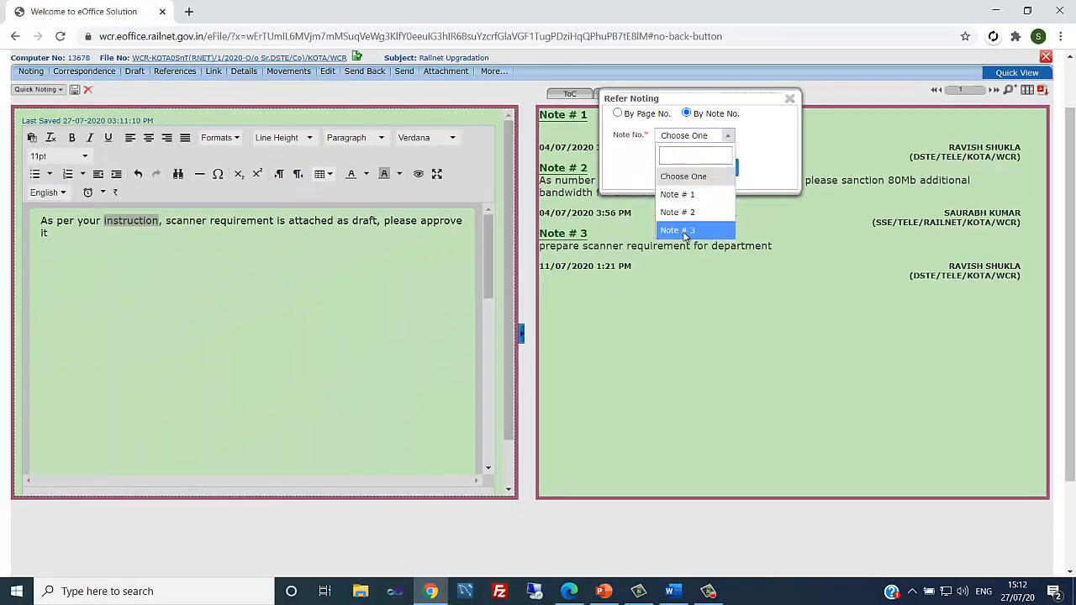
click(685, 231)
click(682, 170)
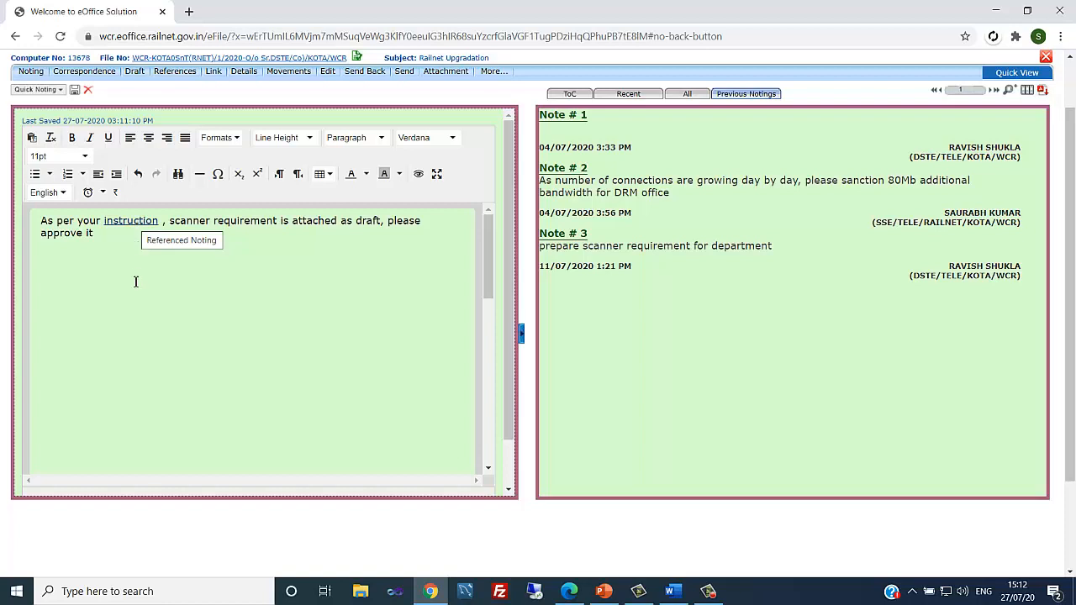
click(74, 90)
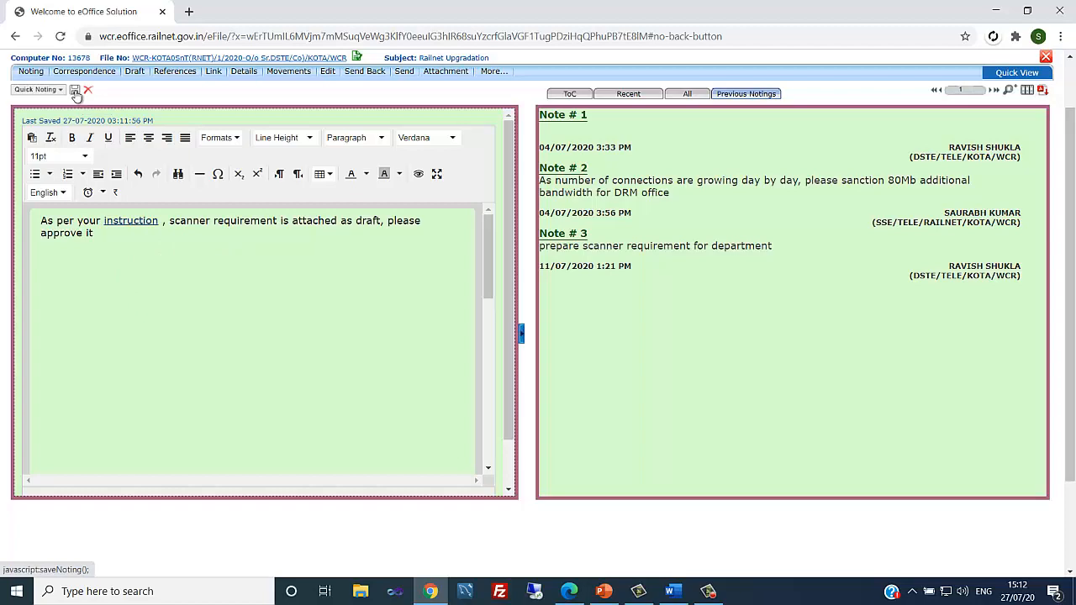
- Send the Railnet Upgradation file back to the officer who sent it, with the action For Approval
scroll(728, 269, up, 2)
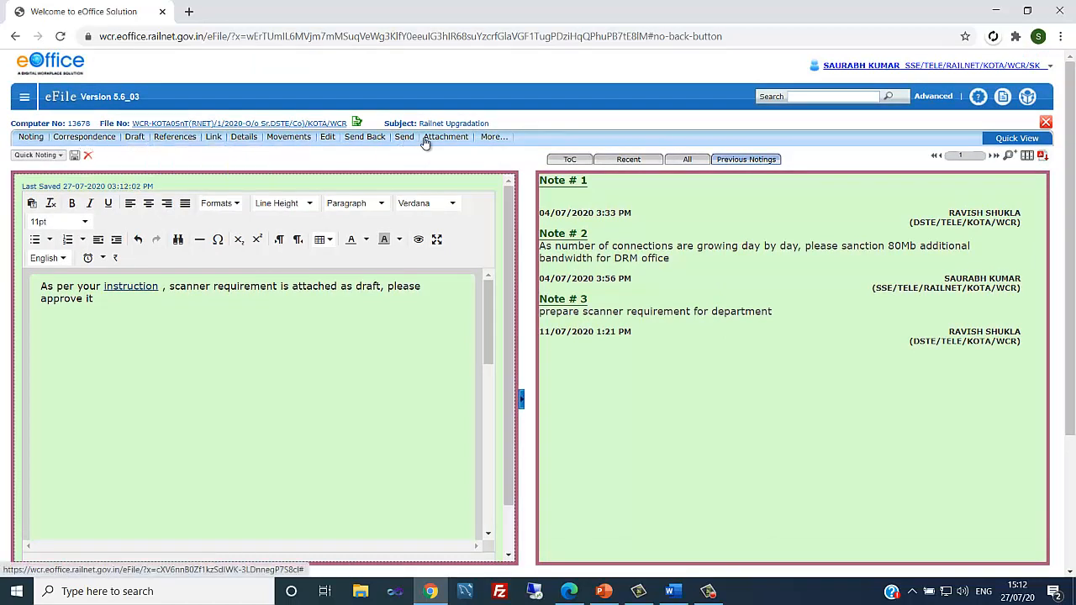
mouse_move(492, 141)
click(364, 136)
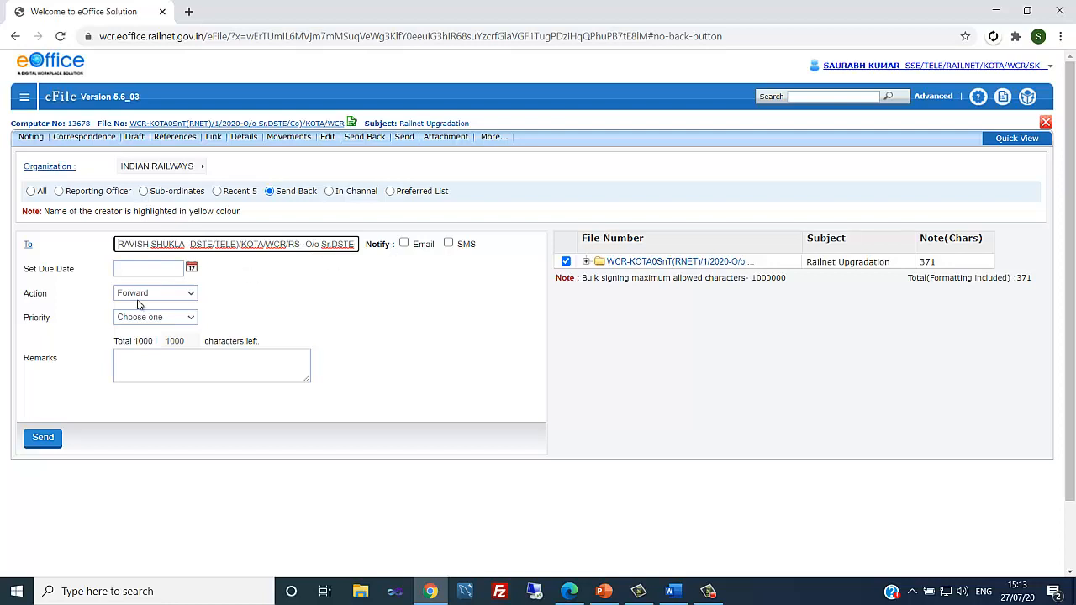
click(168, 294)
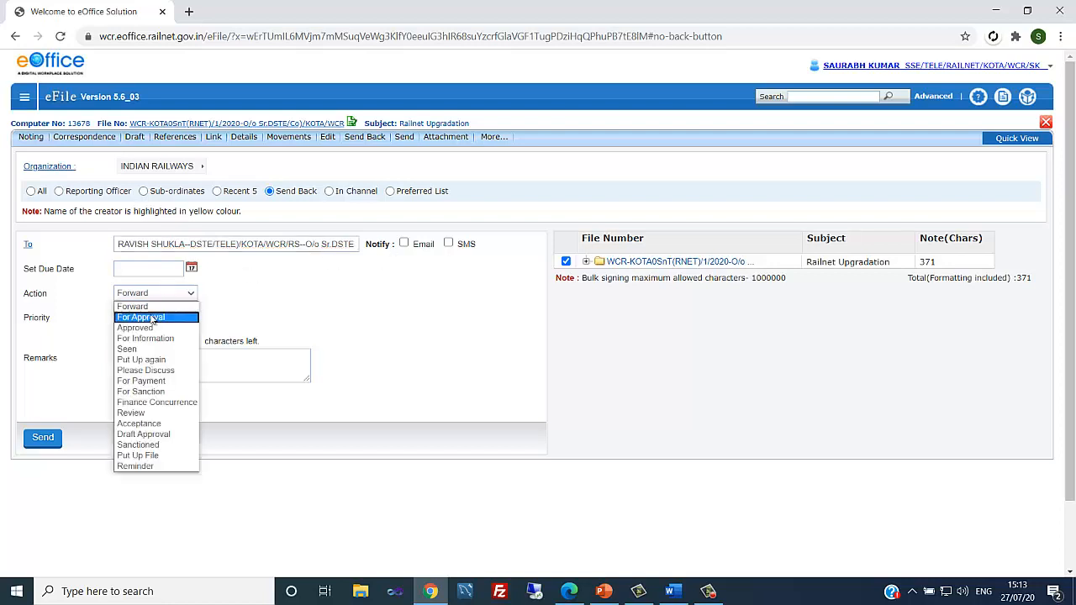
click(139, 316)
click(132, 364)
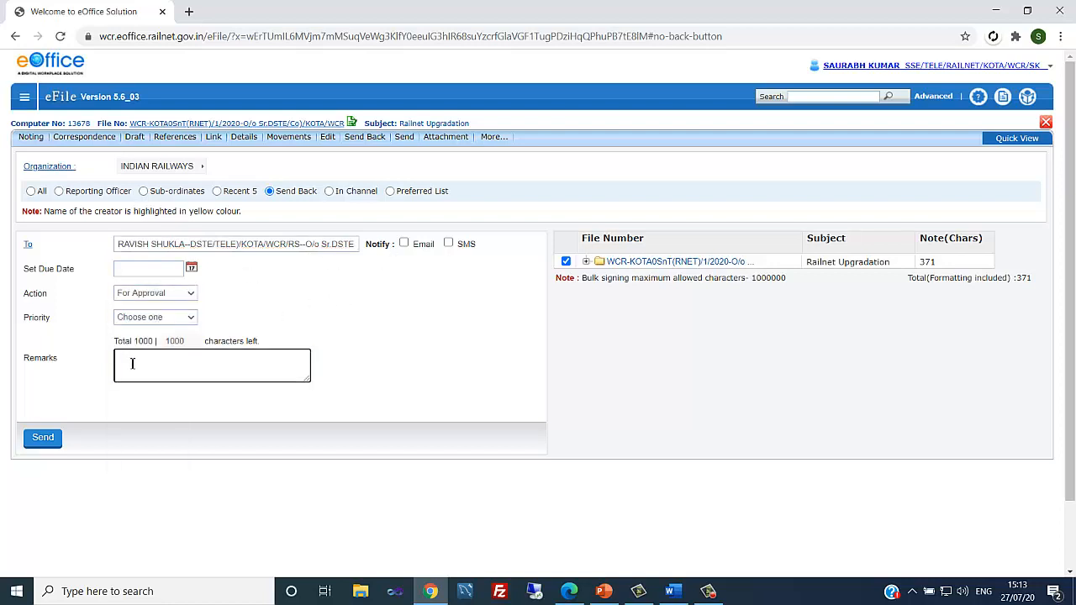
click(43, 439)
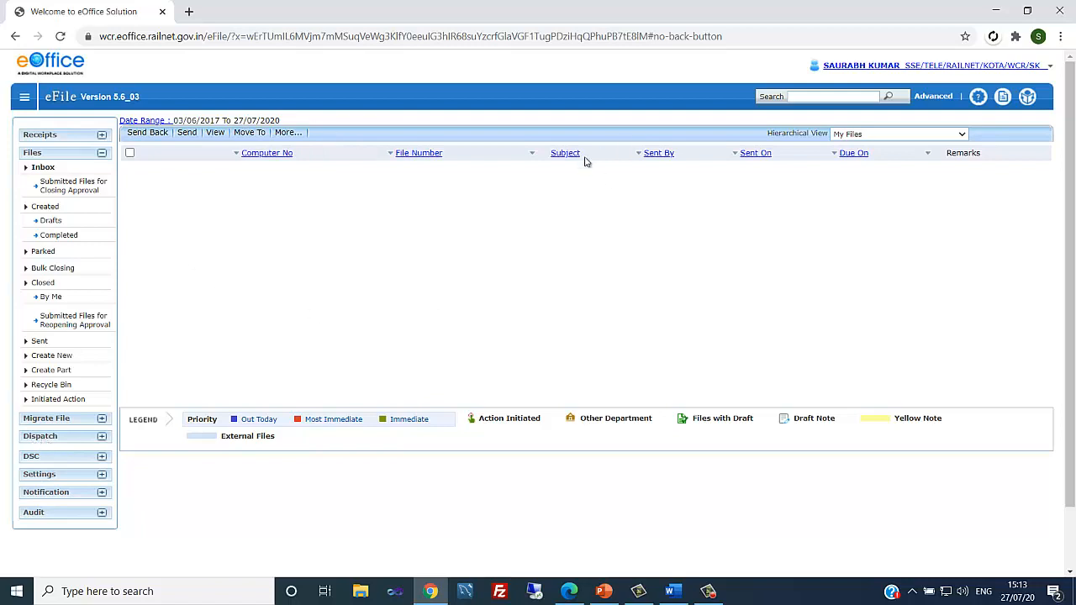
- Switch to the approving officer's eFile session in Microsoft Edge and open the received Railnet Upgradation file
click(997, 11)
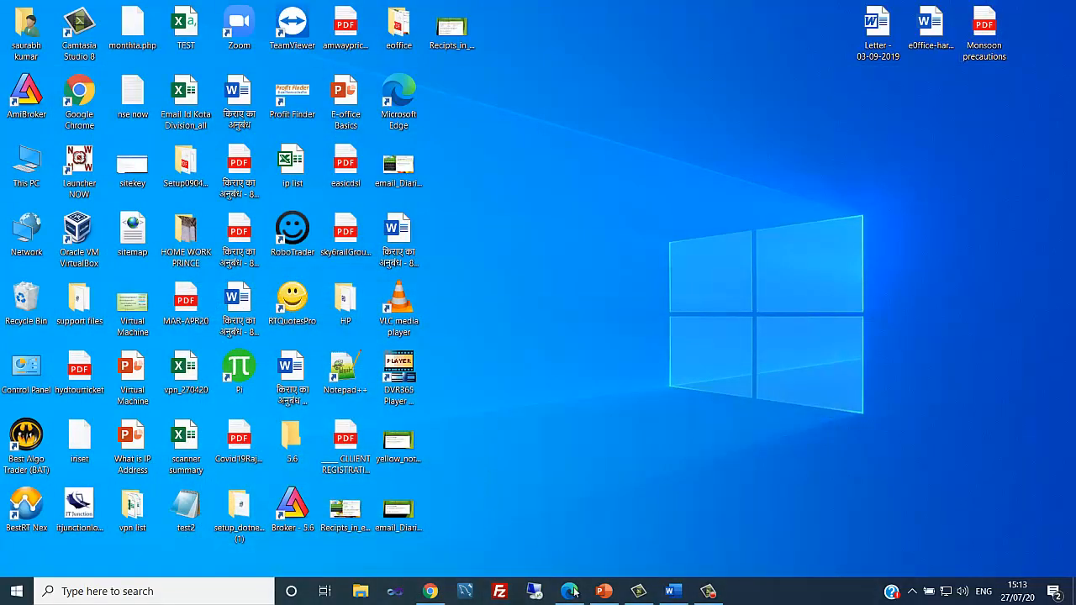
click(570, 592)
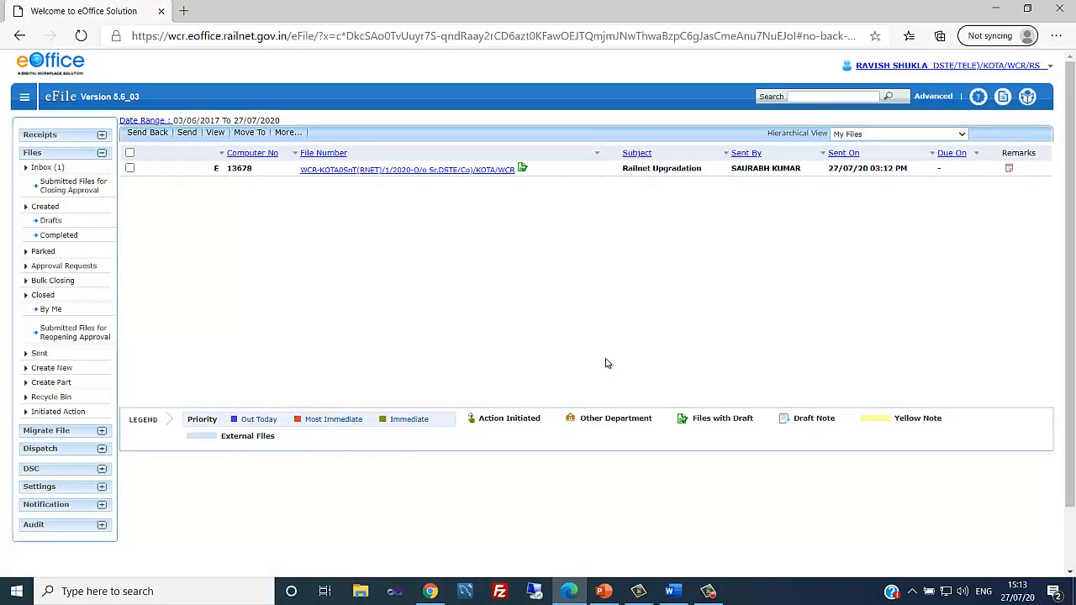
click(403, 172)
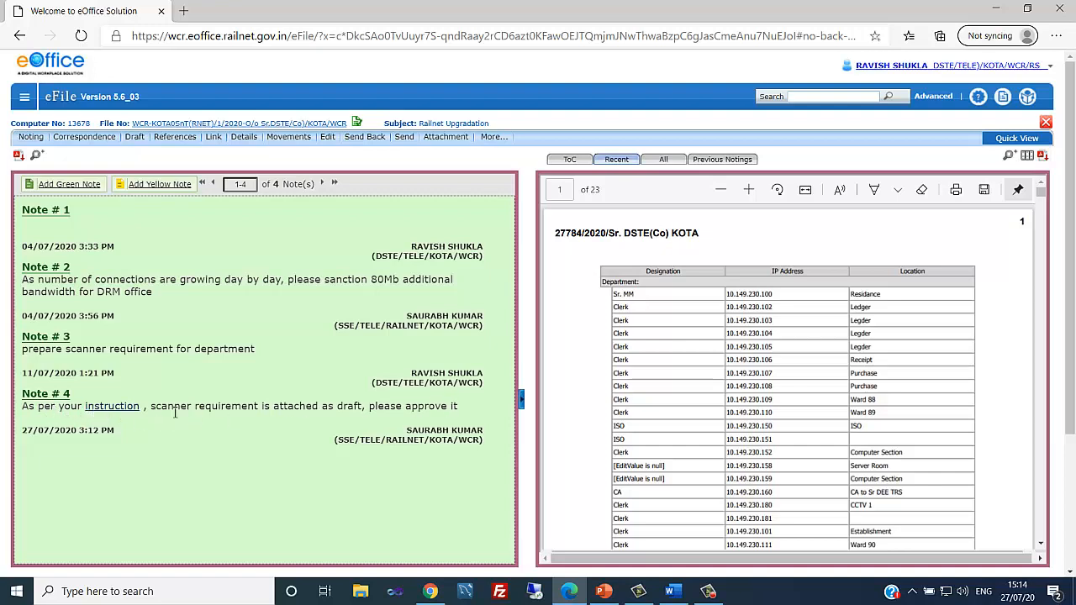
- View the noting referenced by "instruction" in Note # 4, arrange its window beside the notes and close it
click(120, 408)
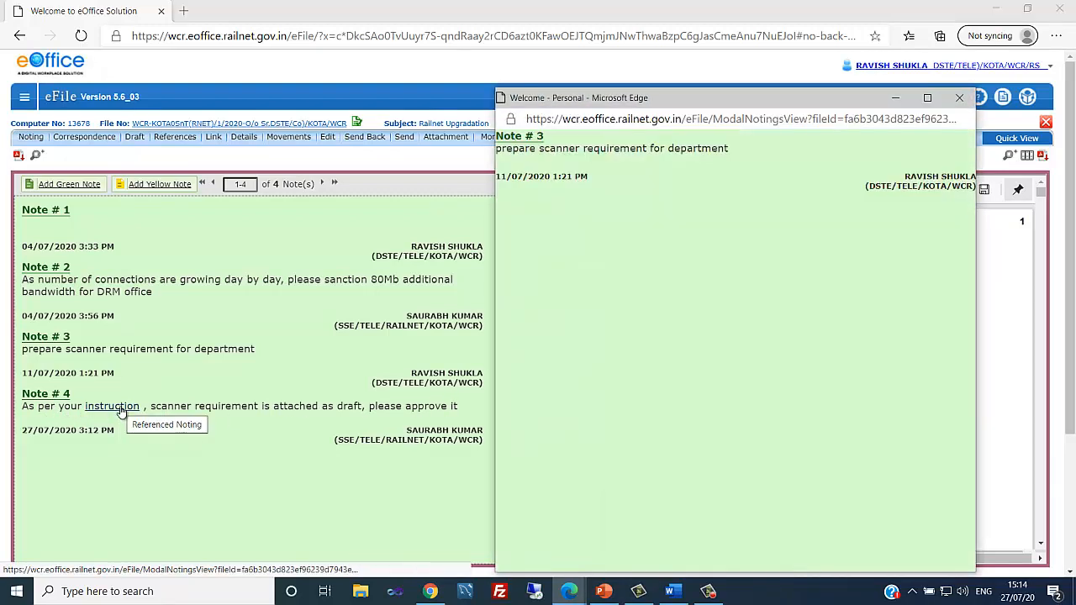
drag(696, 103, 638, 79)
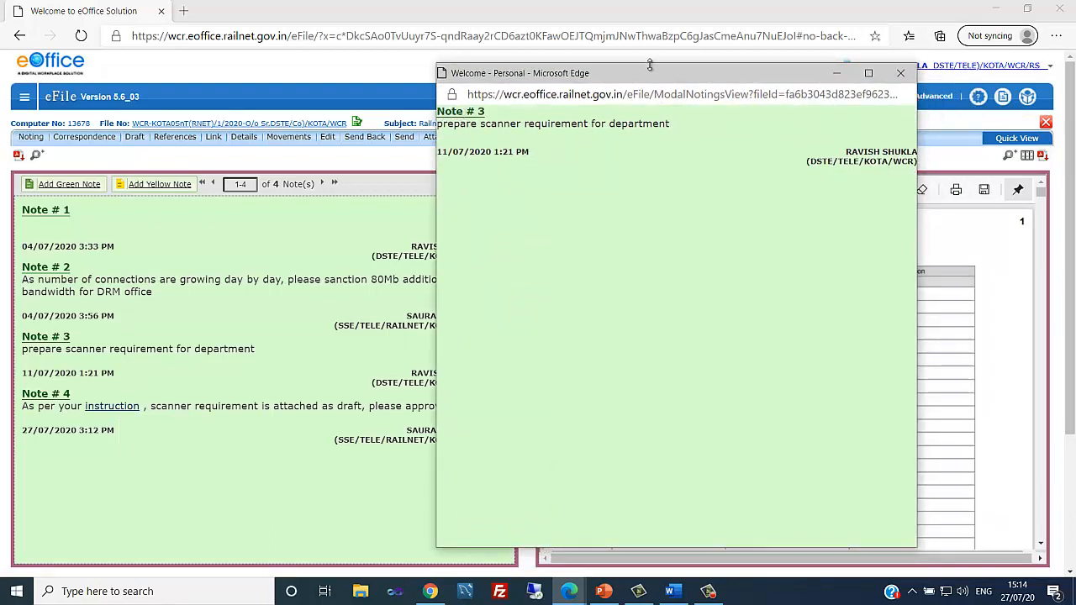
drag(653, 64, 642, 121)
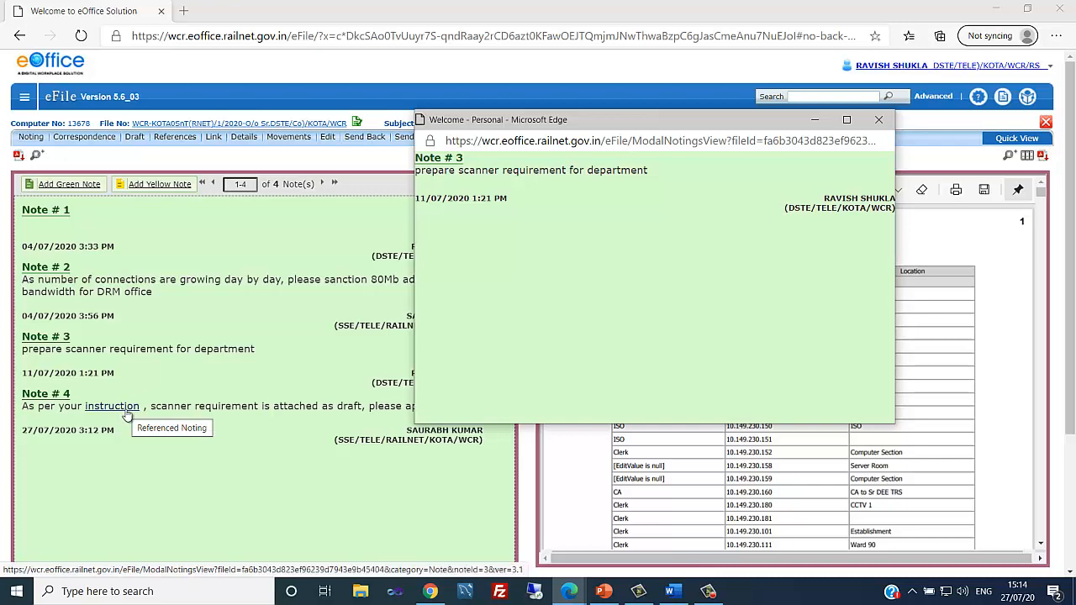
drag(895, 168, 914, 166)
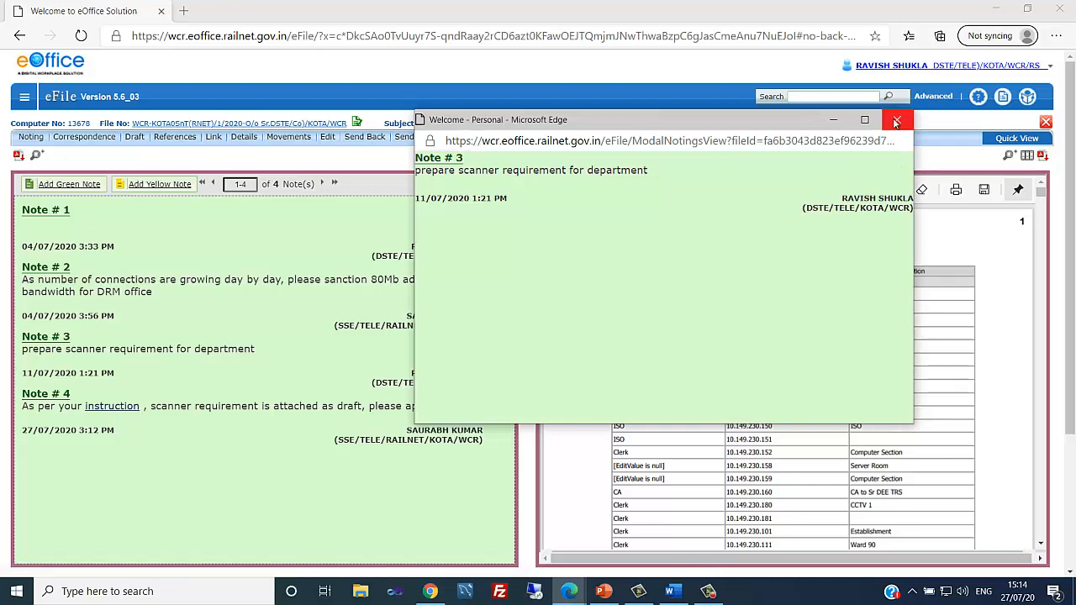
click(896, 123)
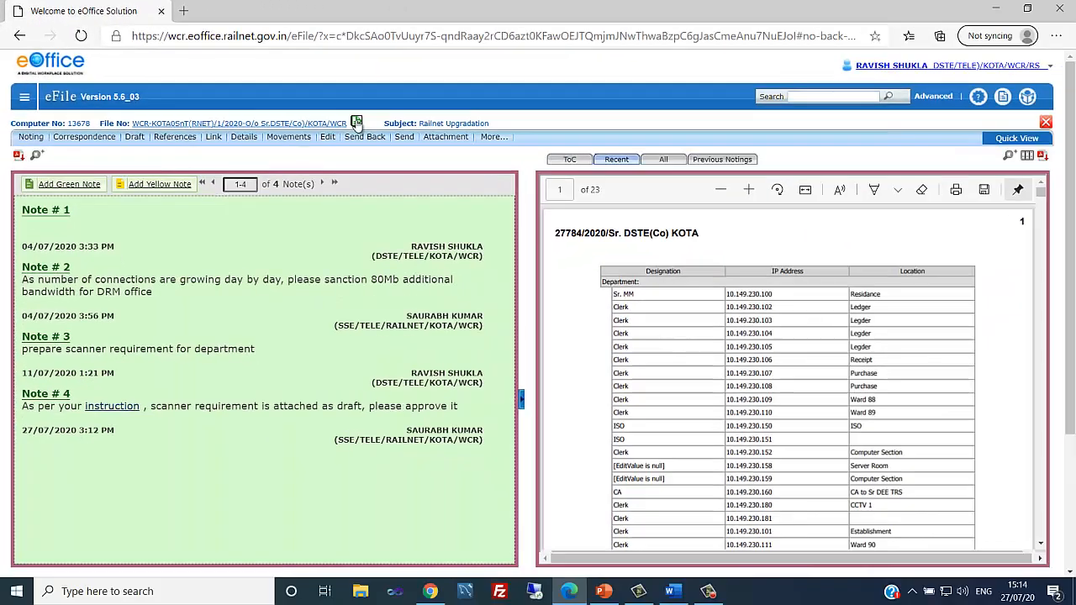
- Open the file's Railnet Upgradation draft and read the letter down to its approver tags
click(844, 293)
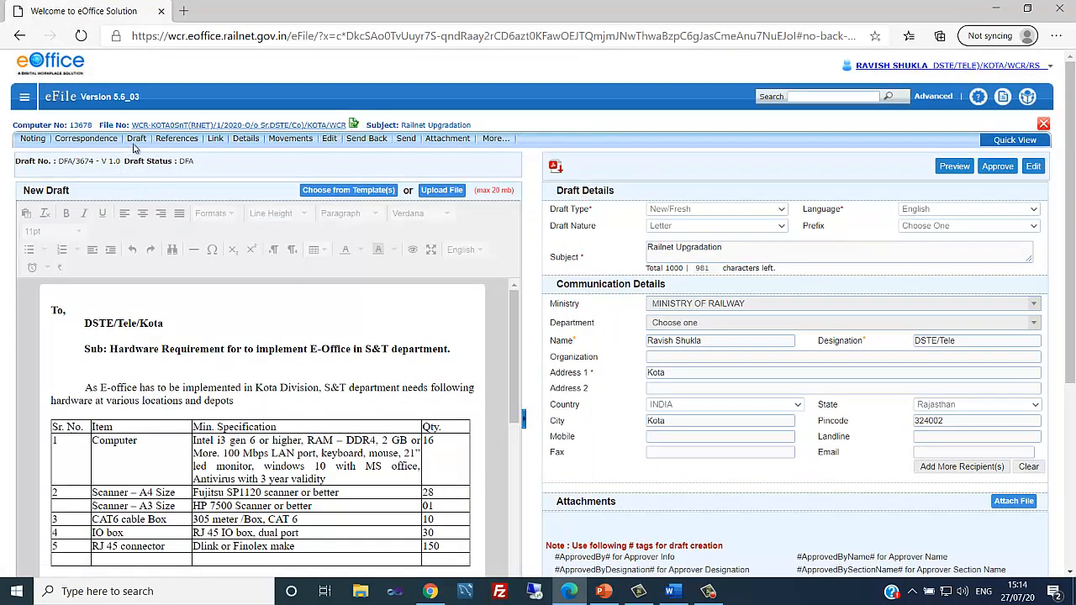
mouse_move(136, 140)
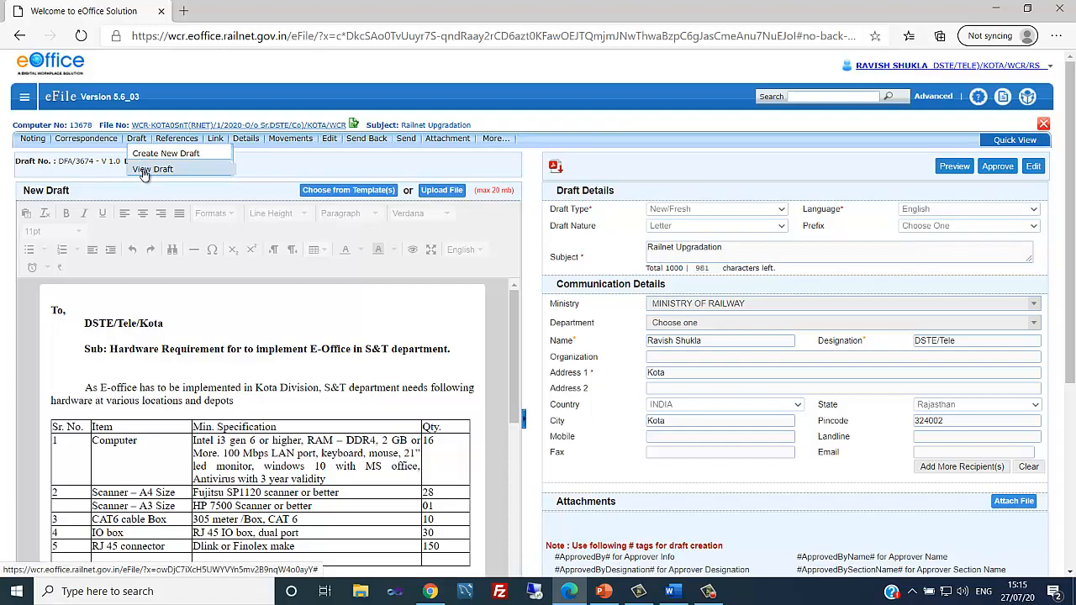
click(139, 169)
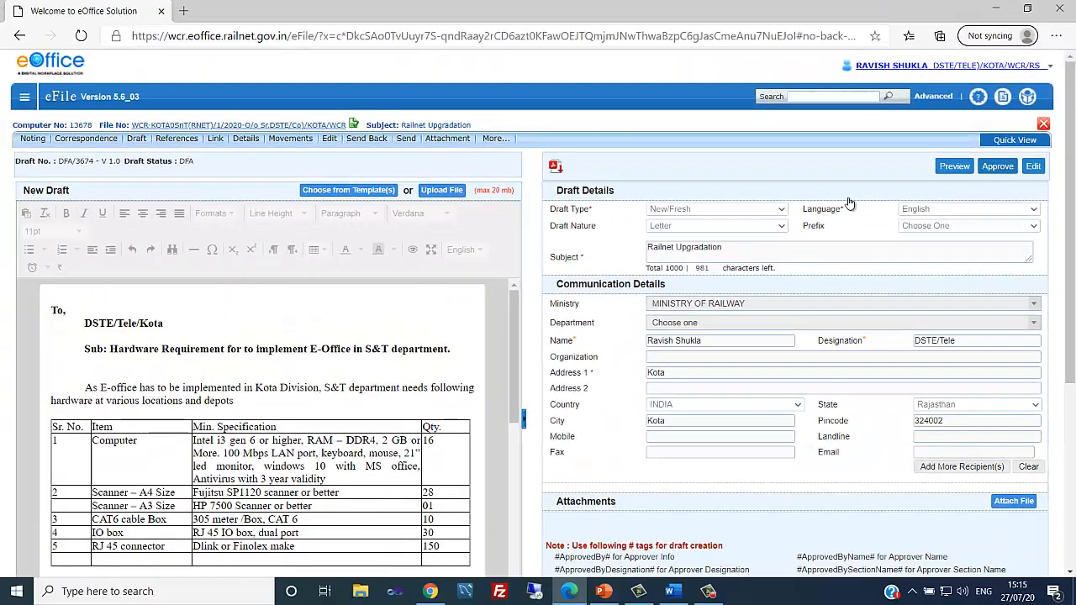
scroll(516, 439, down, 3)
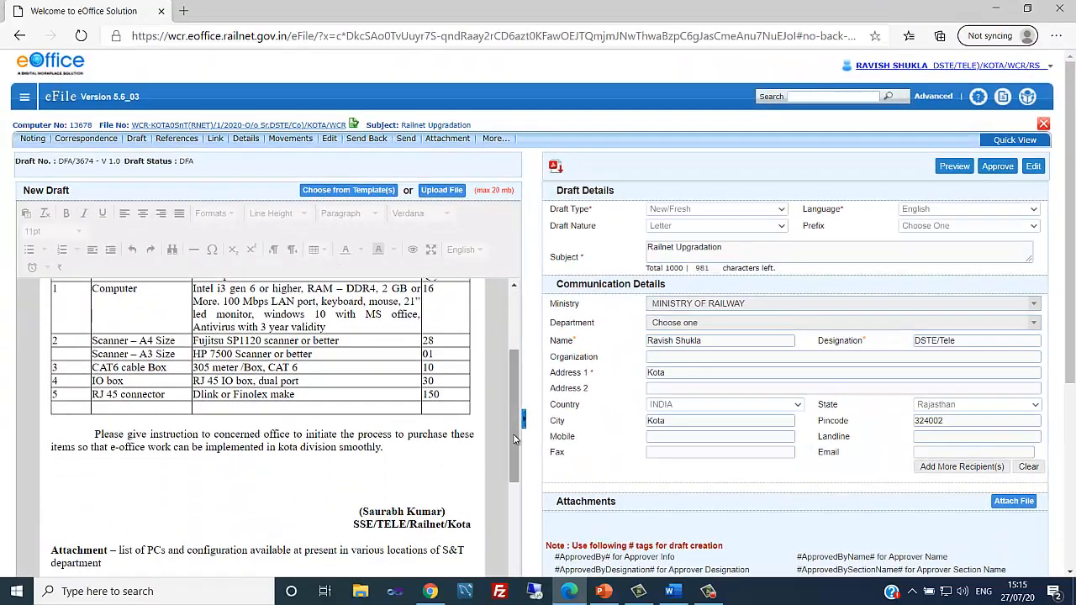
drag(516, 439, 511, 525)
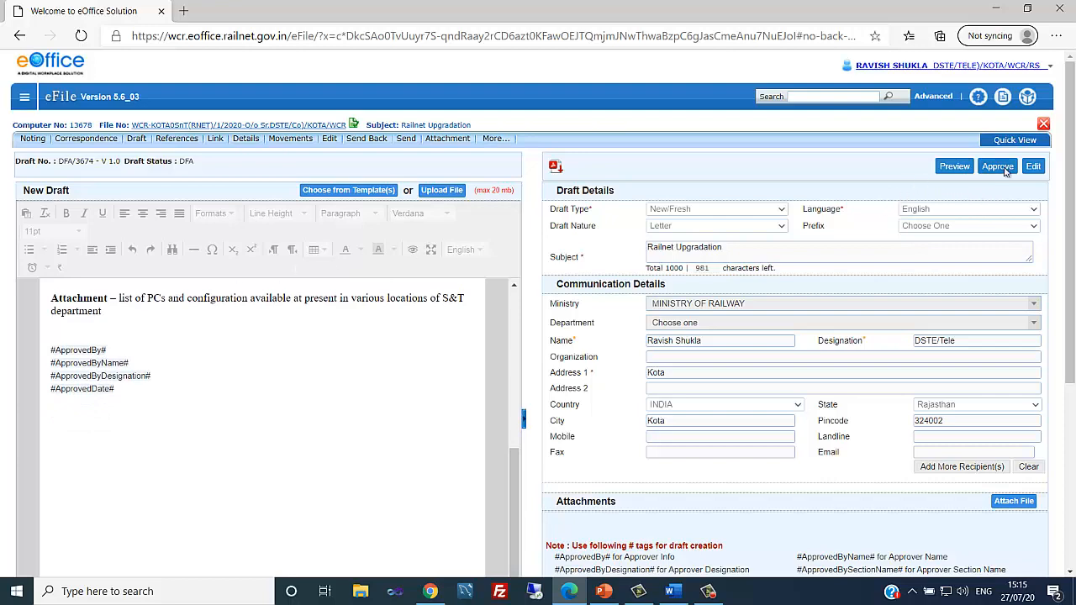
scroll(356, 380, up, 2)
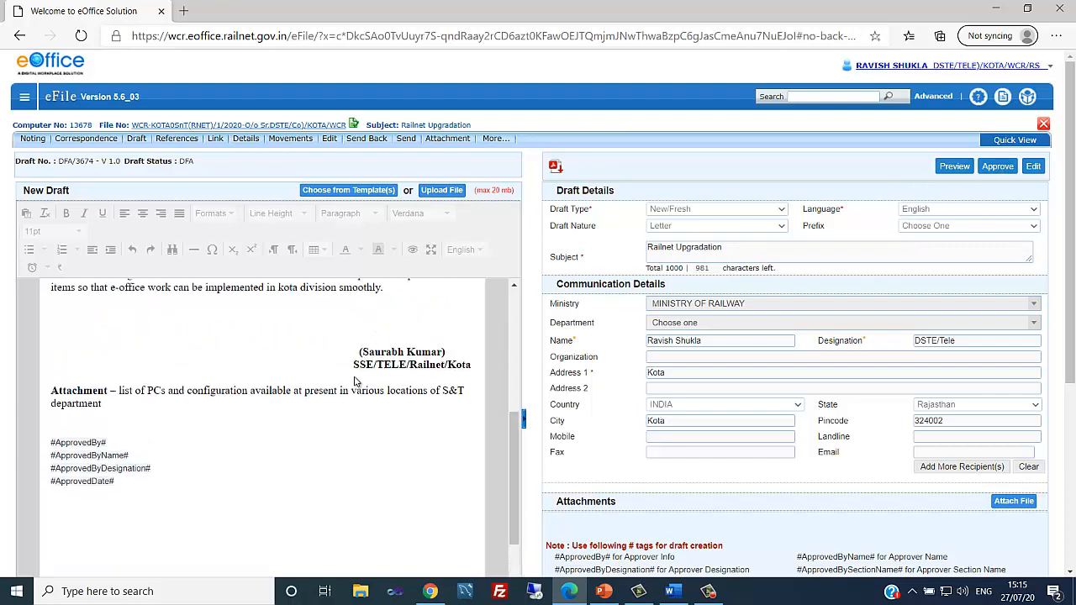
scroll(356, 380, up, 4)
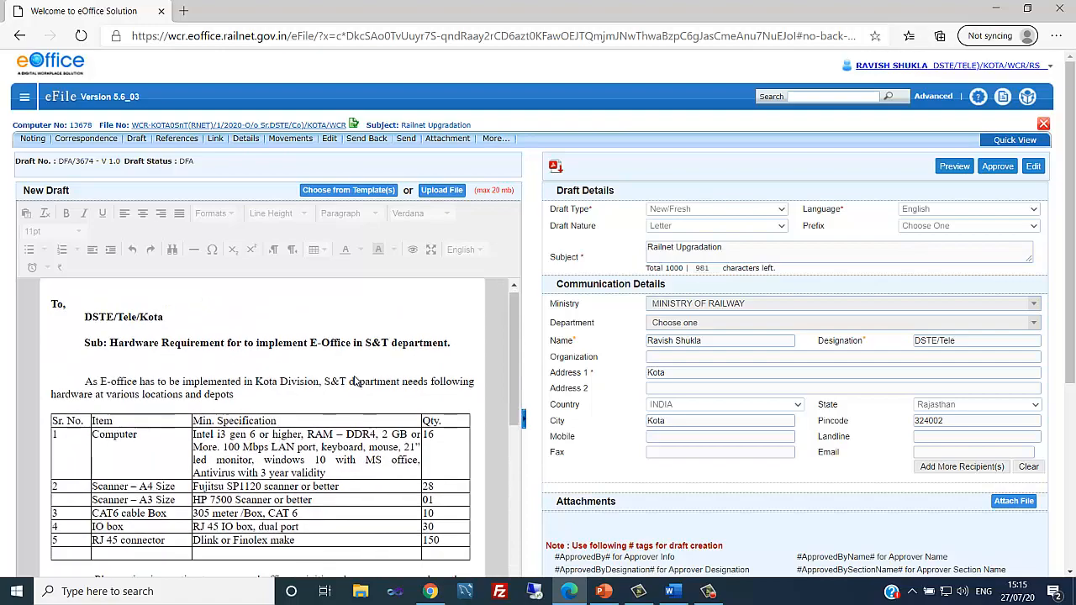
scroll(355, 380, down, 1)
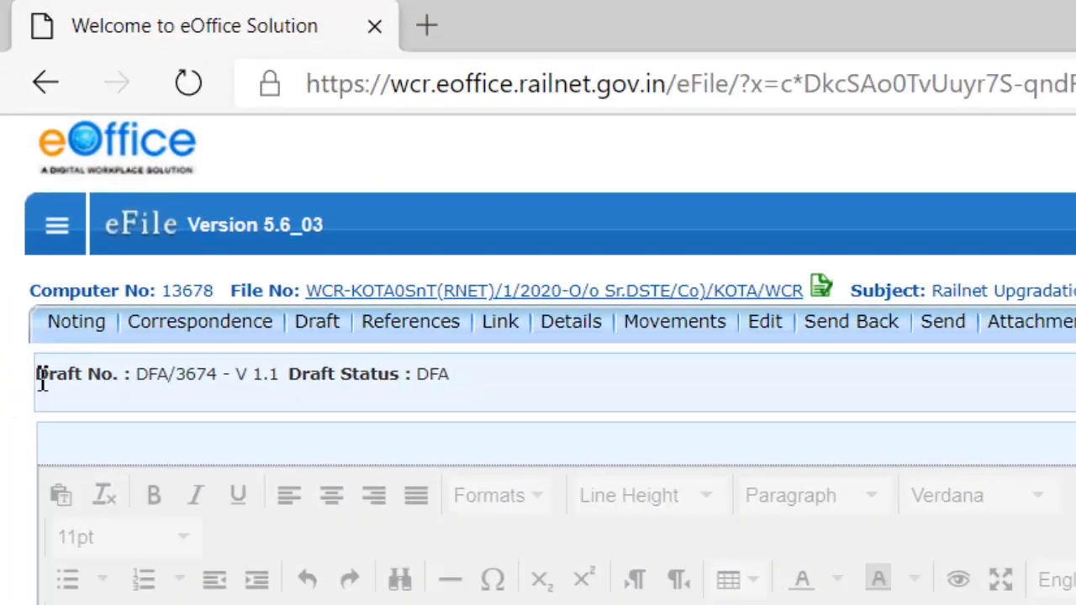
- Check the draft's number, version and status, and approve the draft
drag(36, 375, 454, 375)
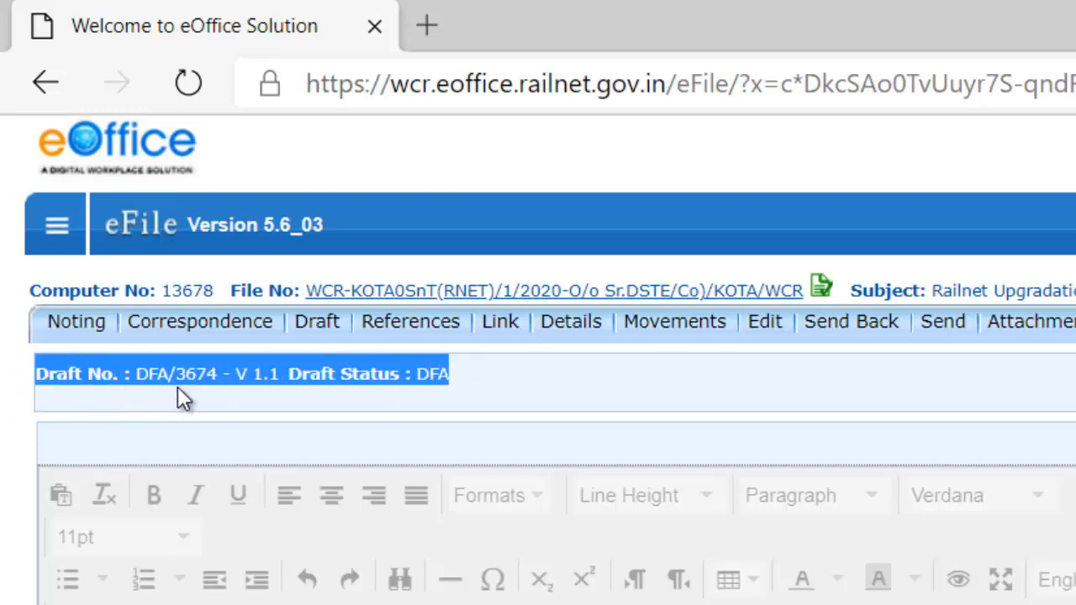
click(315, 379)
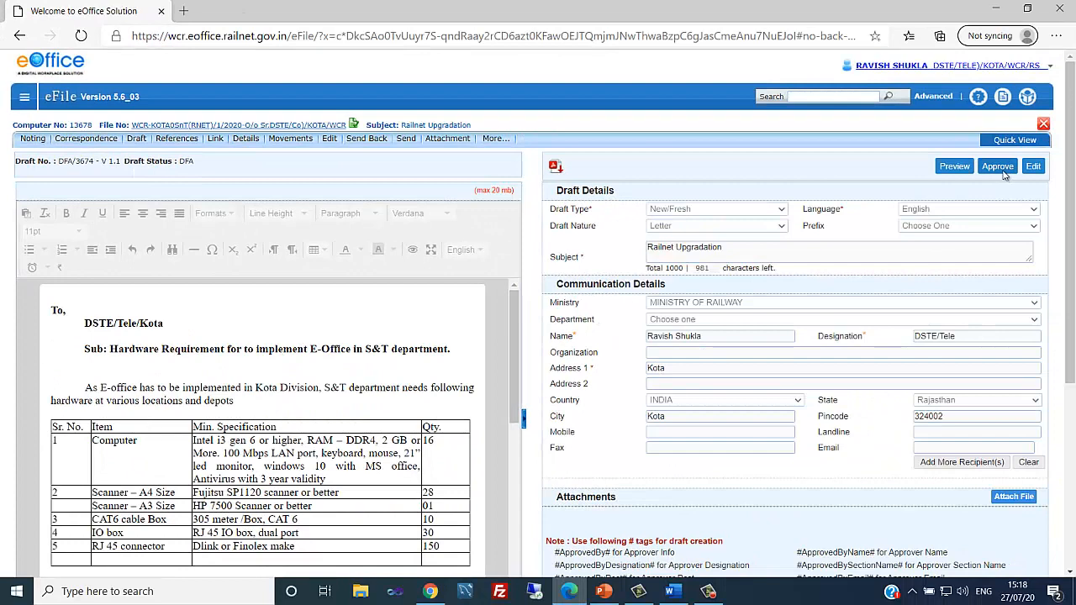
click(998, 167)
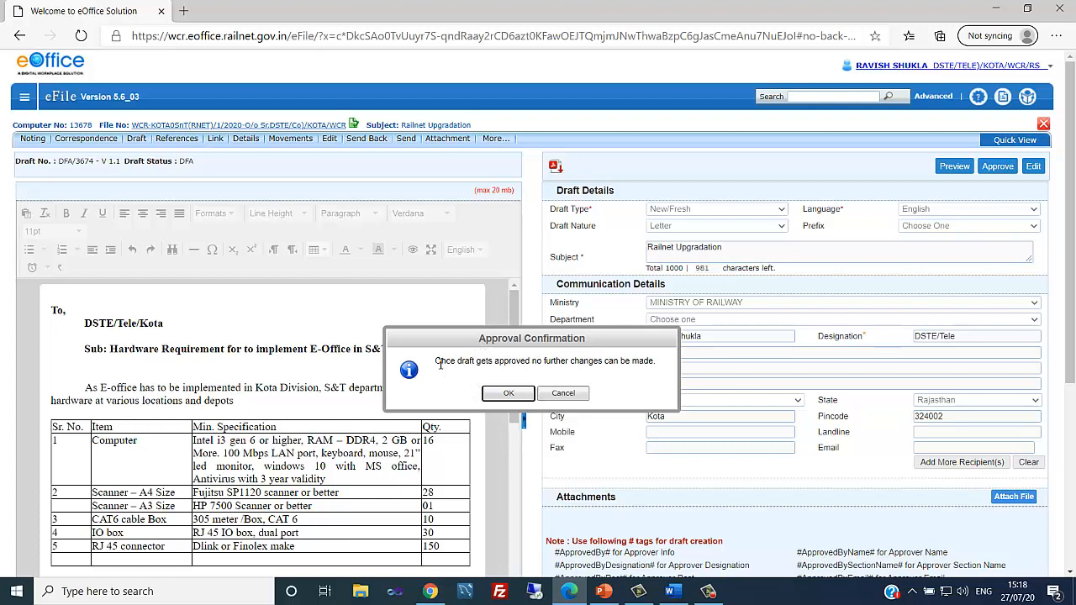
click(509, 393)
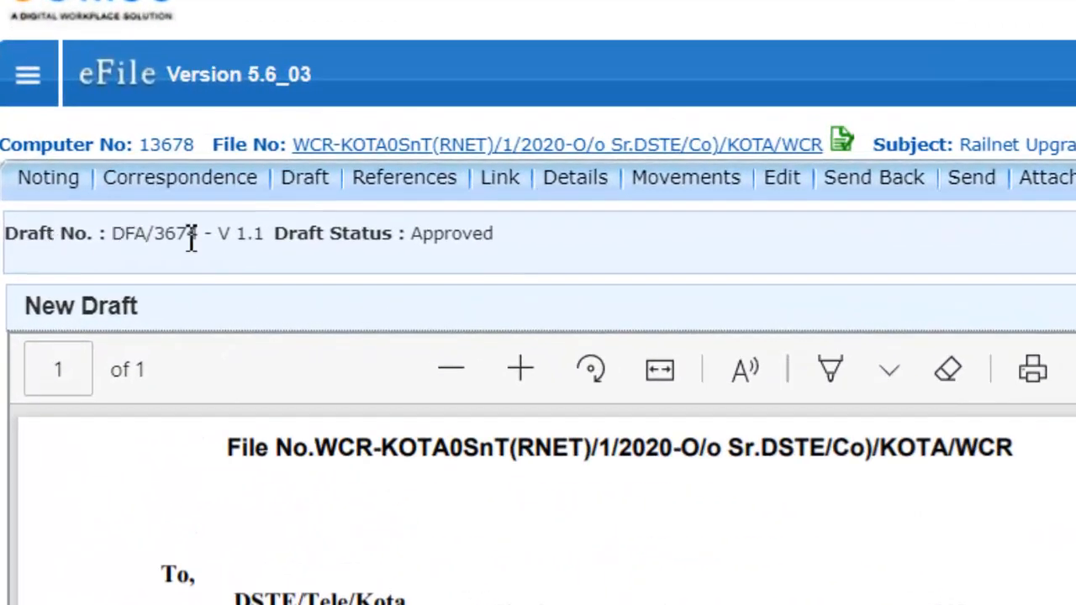
- Examine the approved draft's status, the file number heading the letter and the approver details at its end
drag(46, 239, 494, 235)
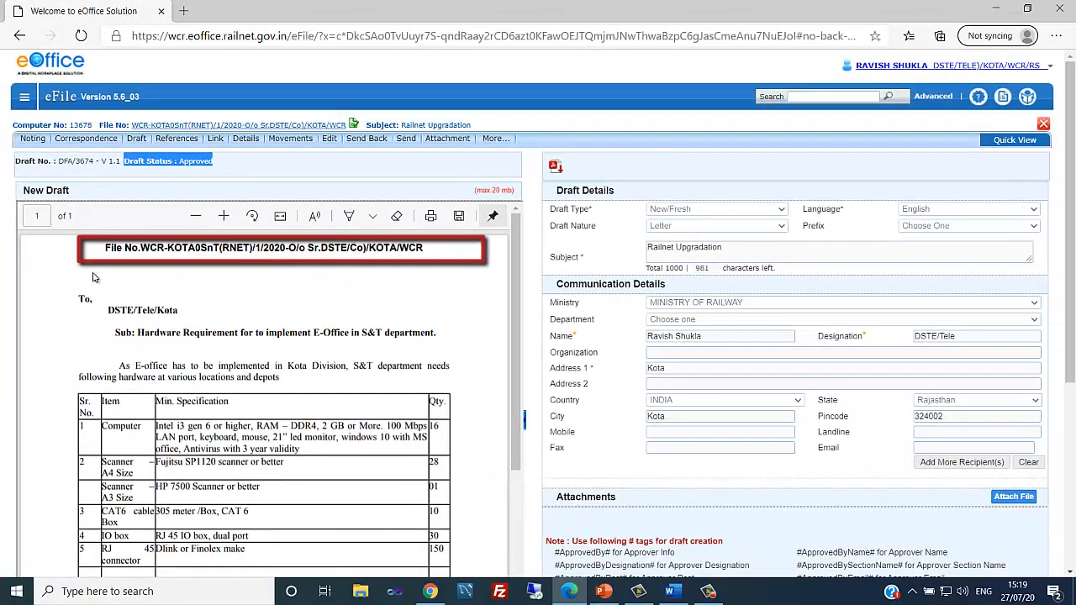
click(114, 250)
drag(114, 250, 422, 249)
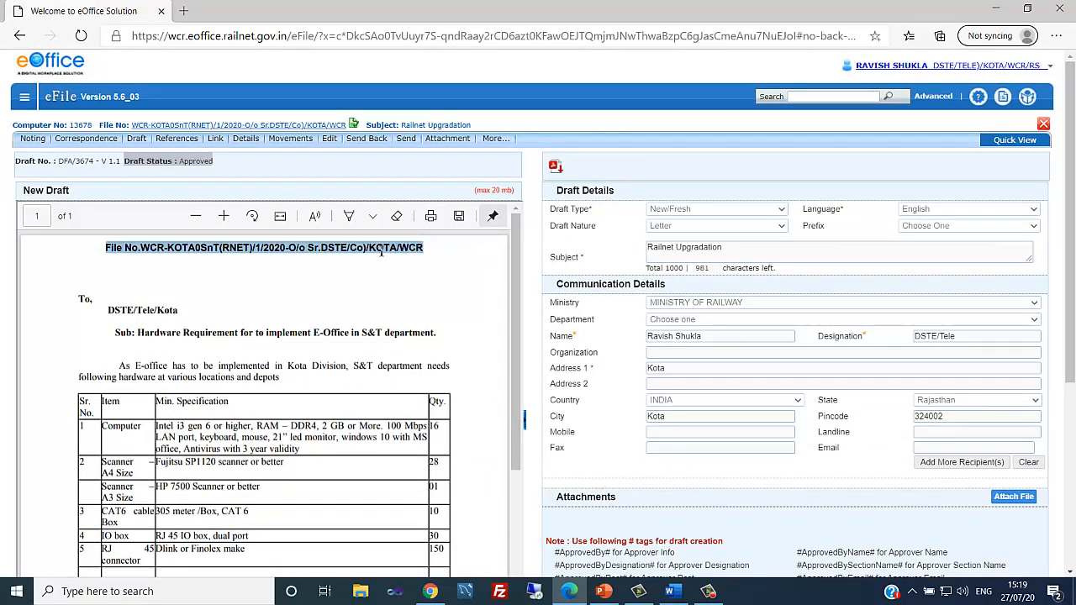
scroll(441, 318, down, 5)
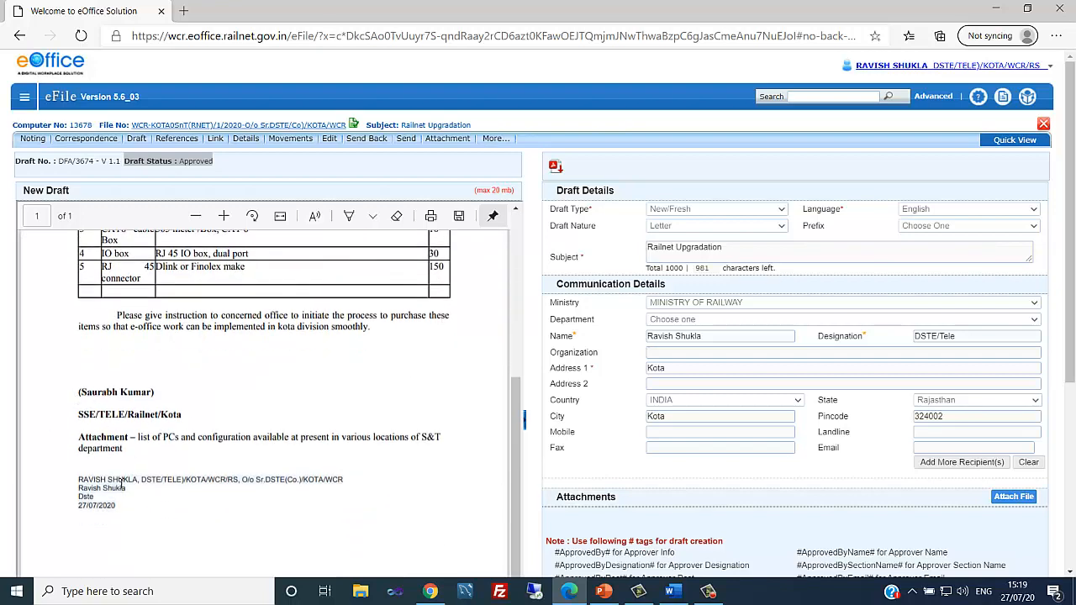
- Compare the approver details, designation and approval date at the letter's end with the # tags listed for draft creation
scroll(80, 481, down, 2)
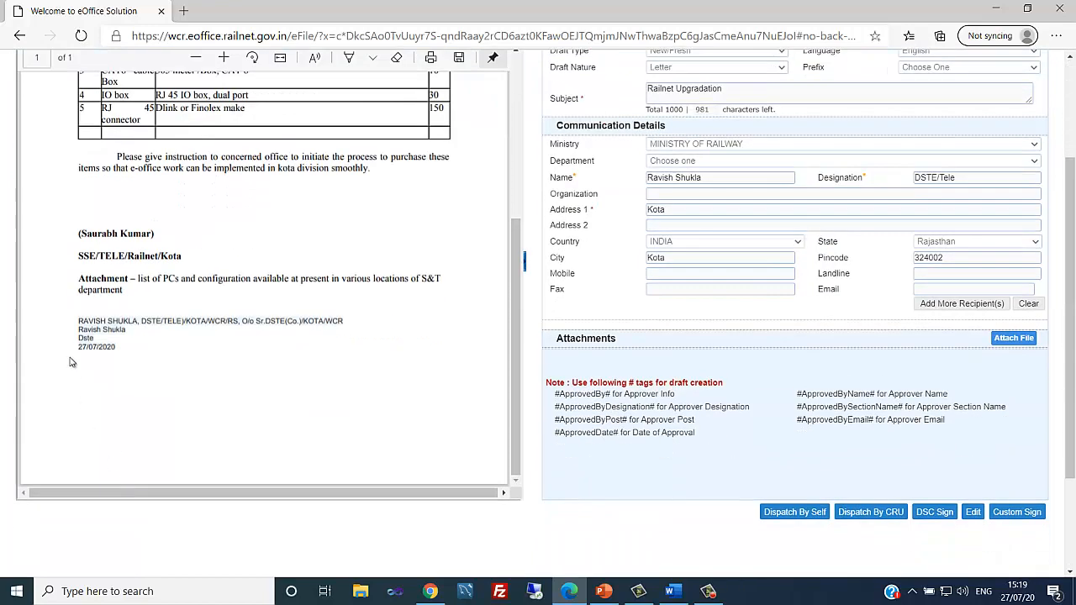
drag(79, 322, 343, 323)
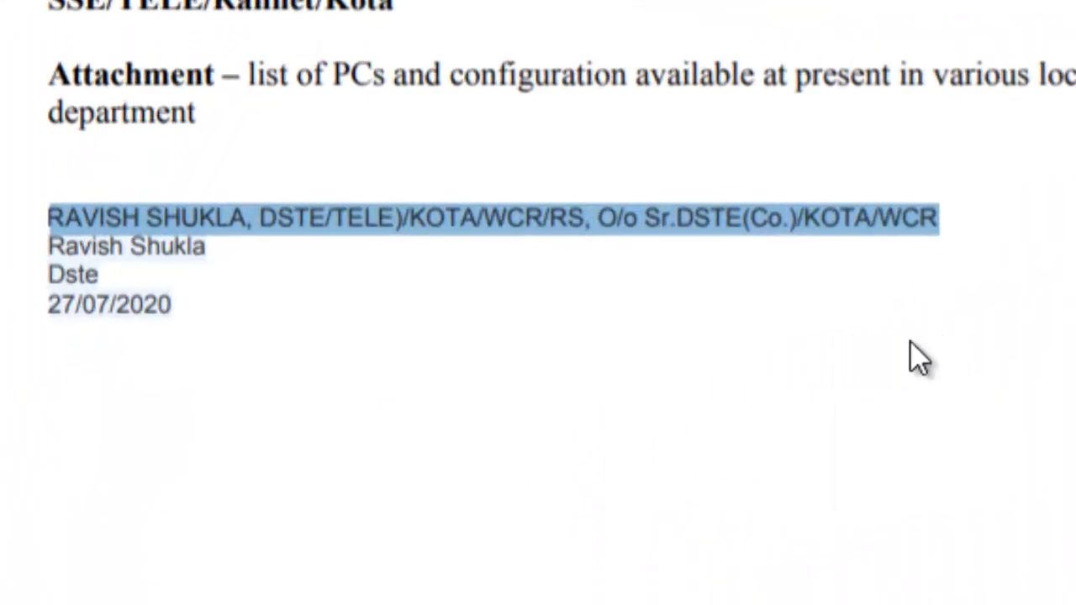
click(340, 232)
drag(50, 220, 940, 220)
drag(63, 250, 286, 265)
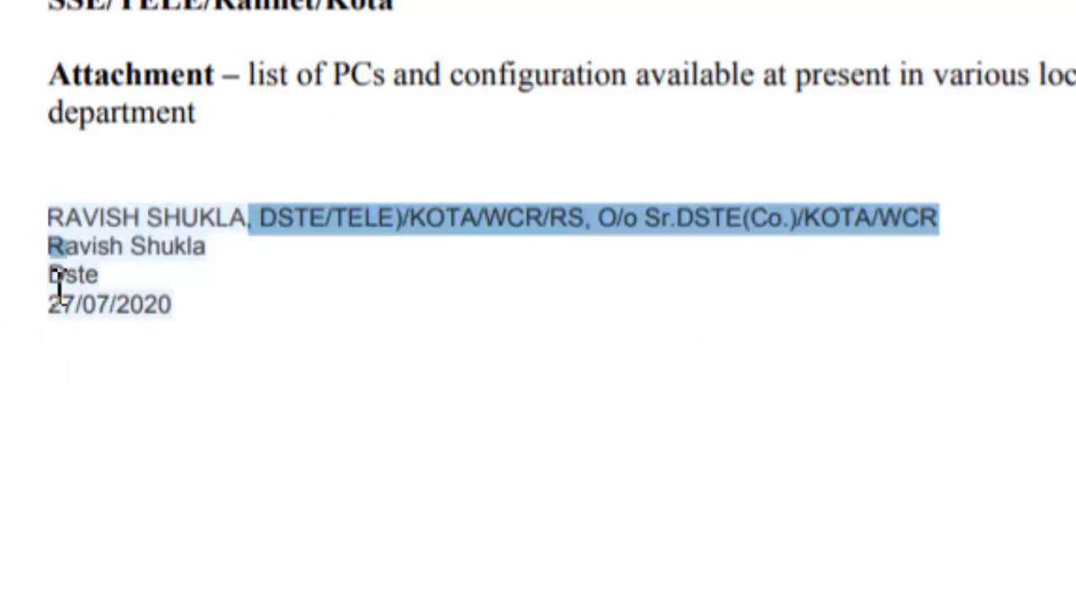
drag(52, 278, 792, 284)
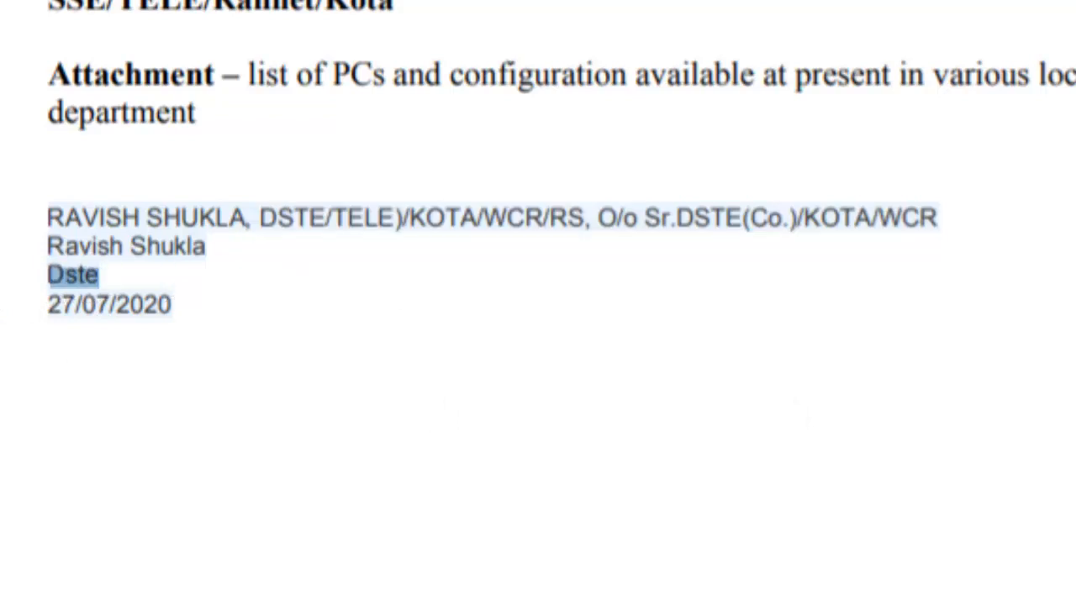
drag(48, 305, 177, 303)
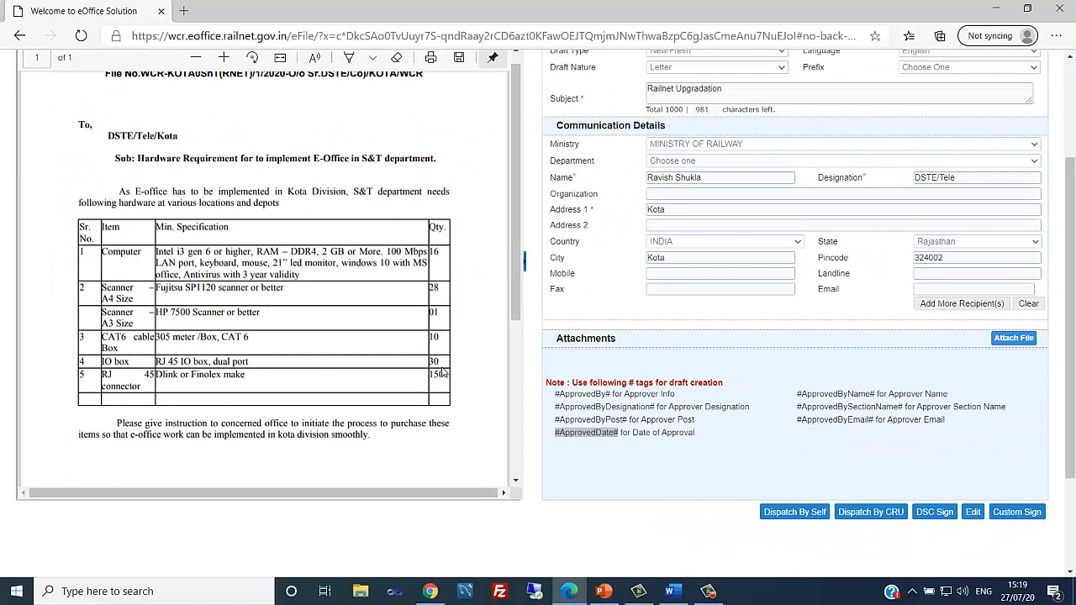
scroll(443, 373, up, 1)
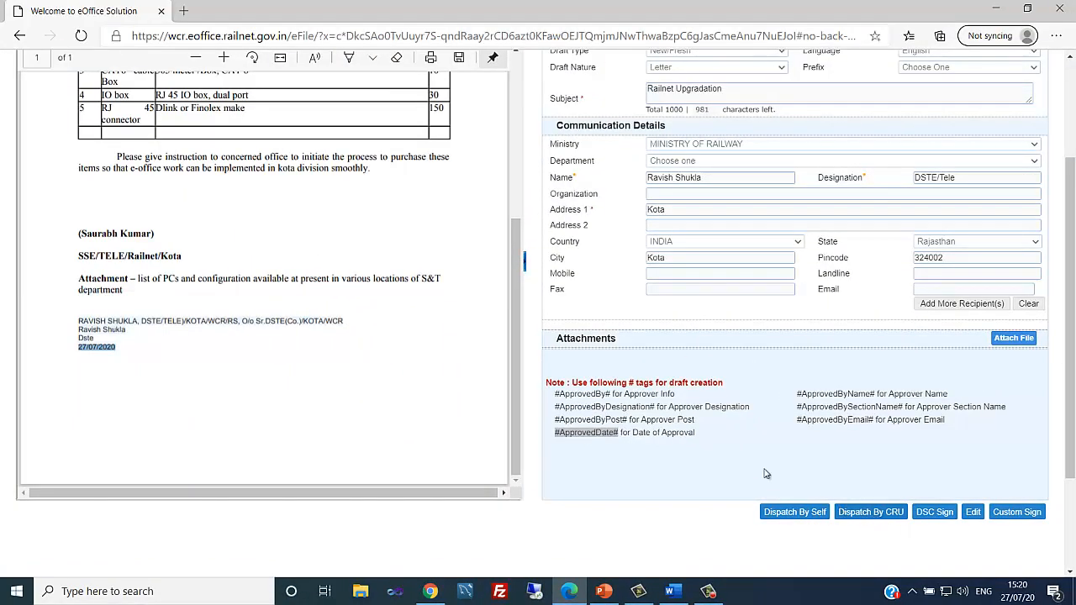
- Send the file back to its sender with a blank note and the action set to Approved
scroll(745, 454, up, 3)
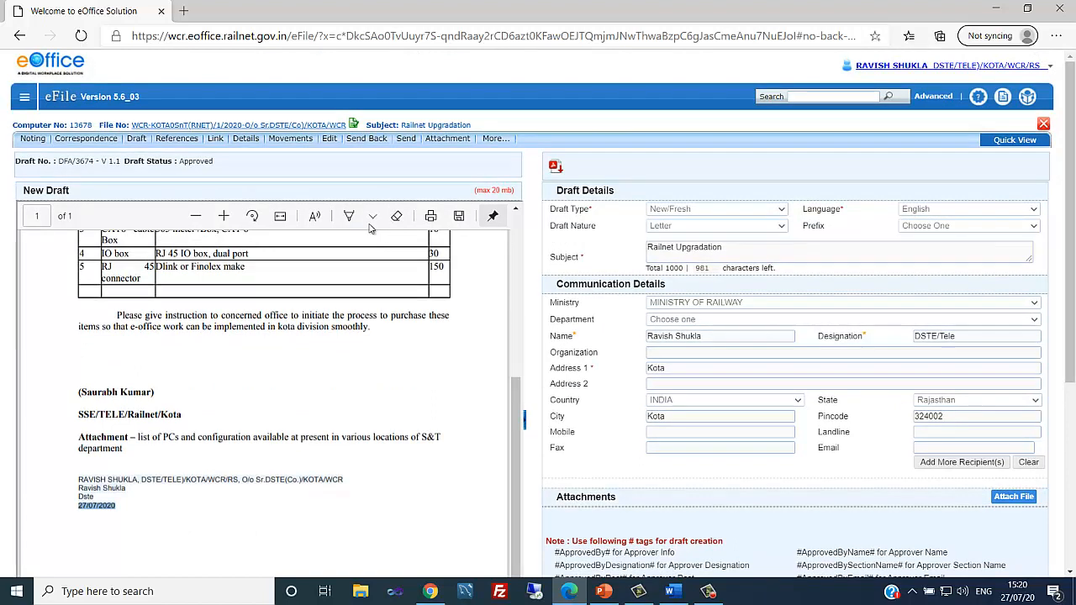
click(367, 139)
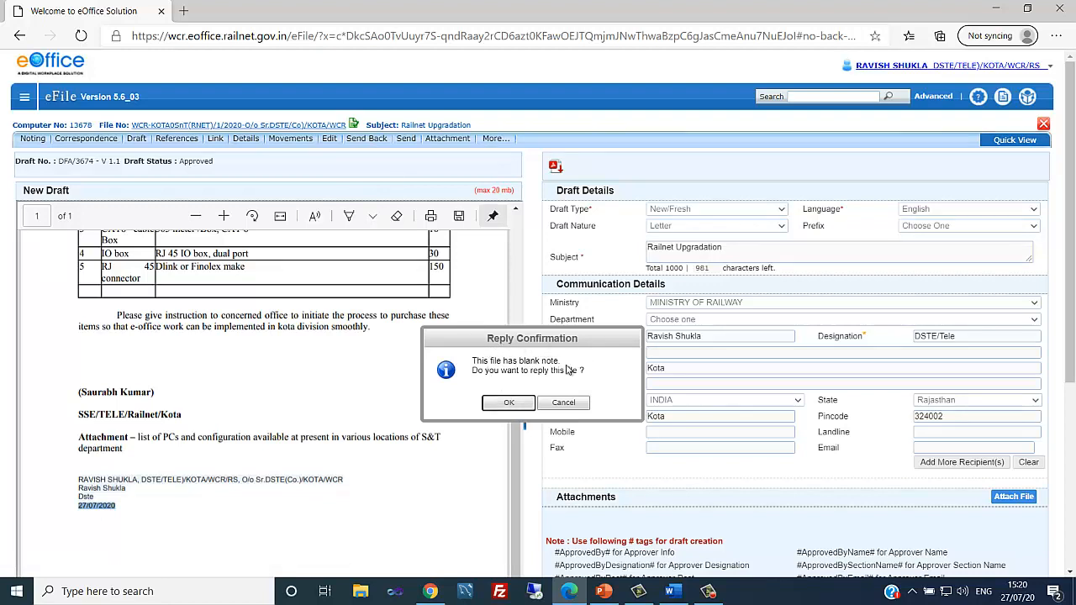
drag(474, 365, 562, 370)
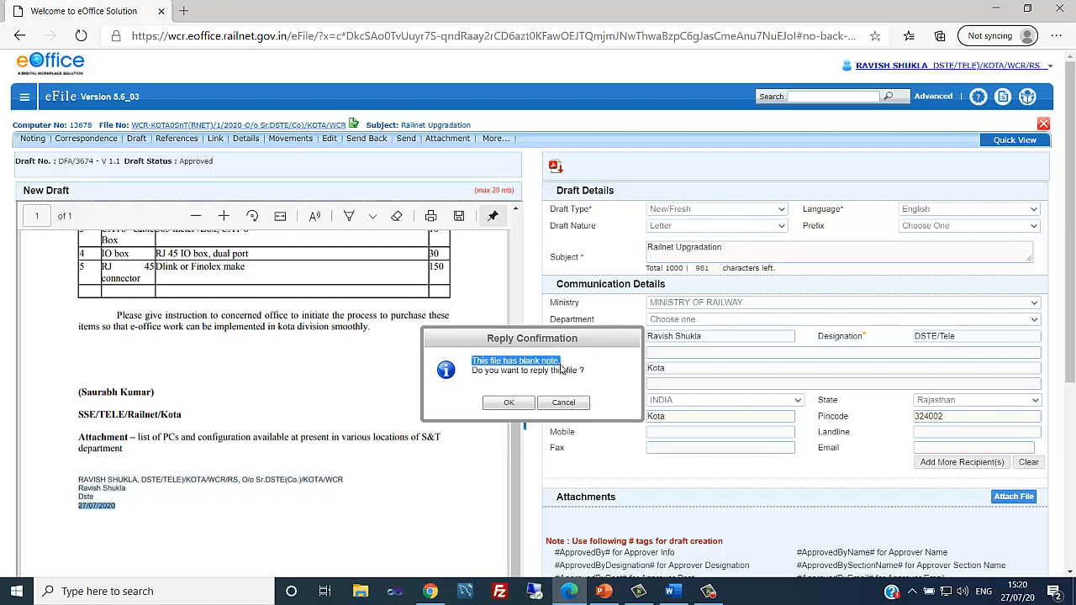
click(511, 405)
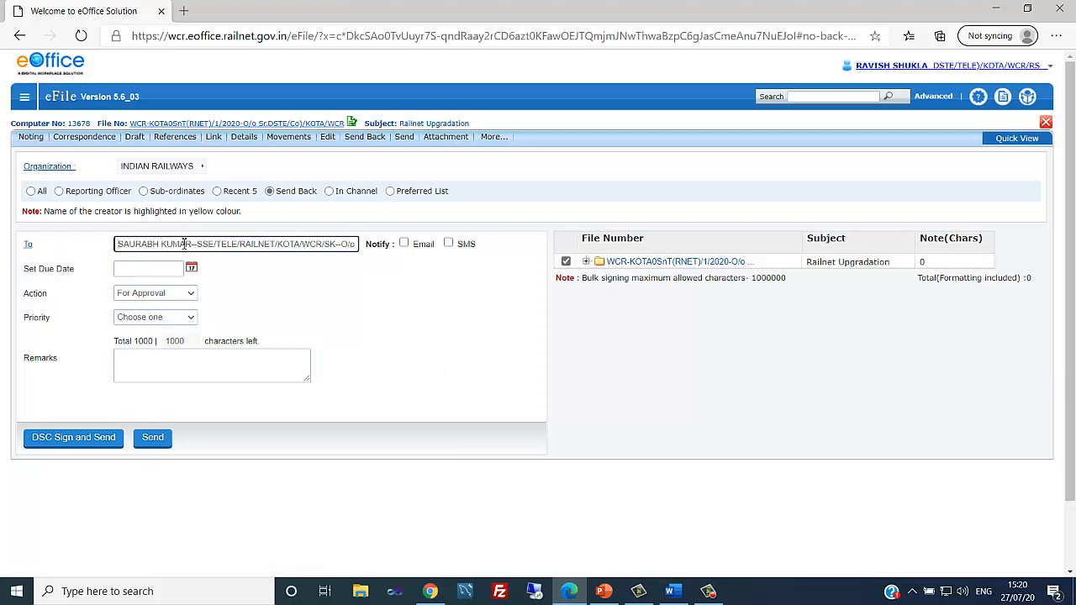
click(155, 293)
click(135, 330)
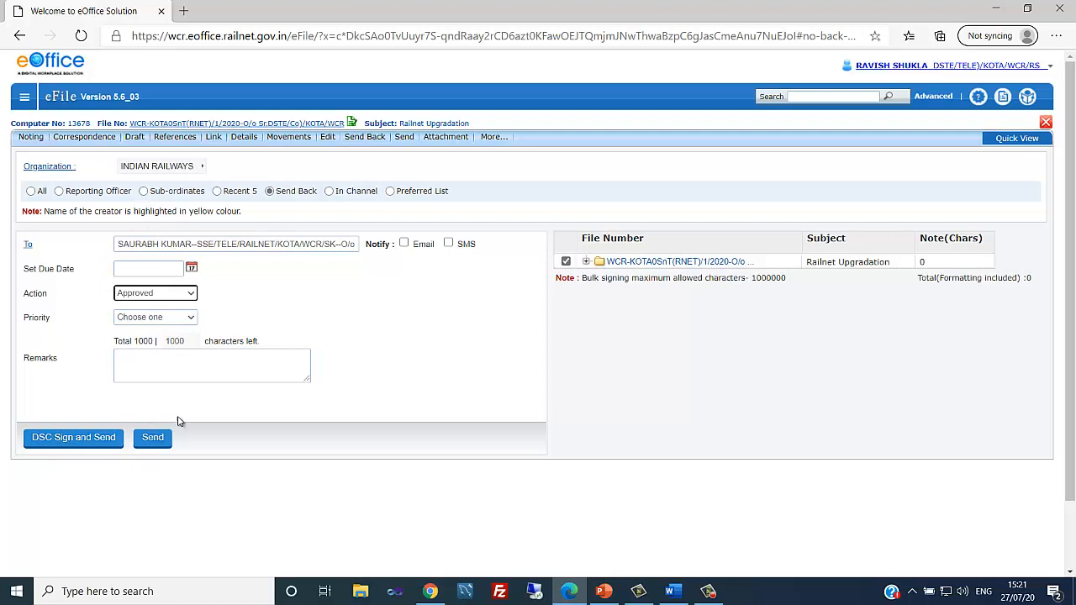
click(153, 439)
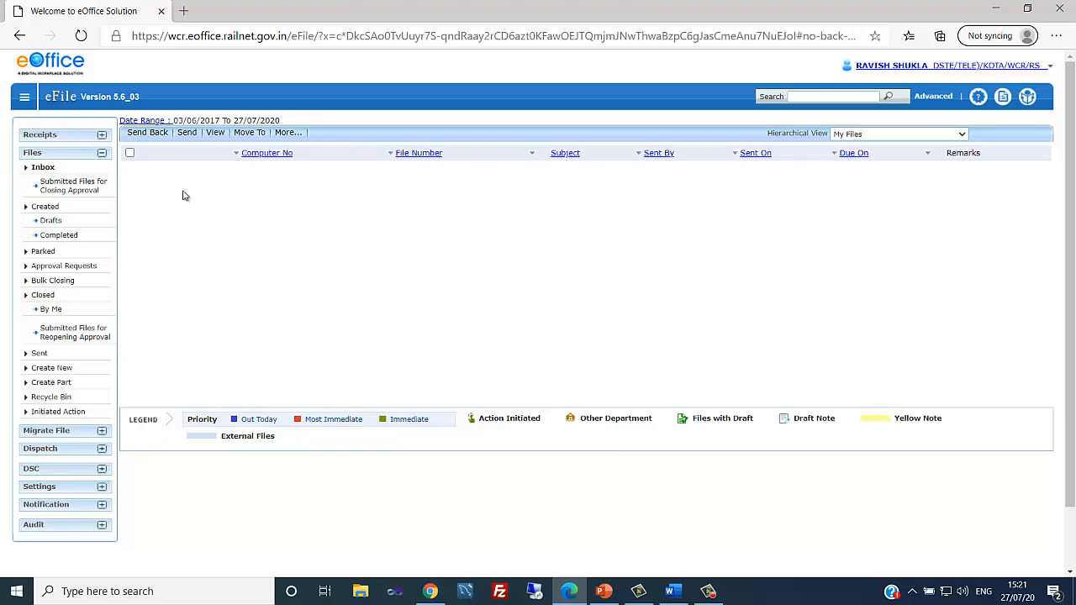
- Switch to the initiator's eFile session in Chrome and open the returned Railnet Upgradation file from the inbox
click(1001, 10)
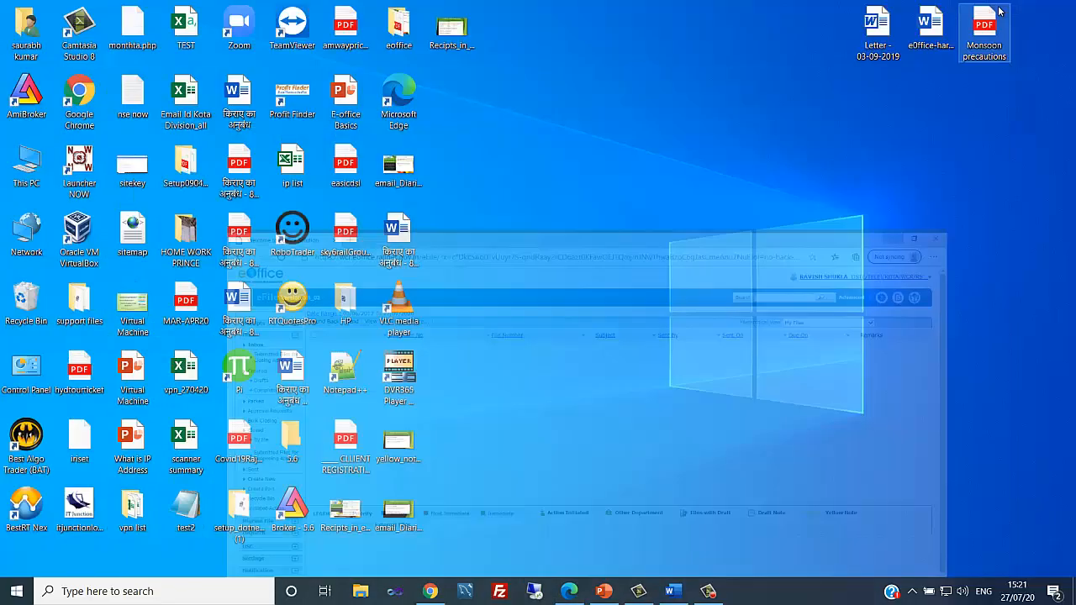
mouse_move(639, 592)
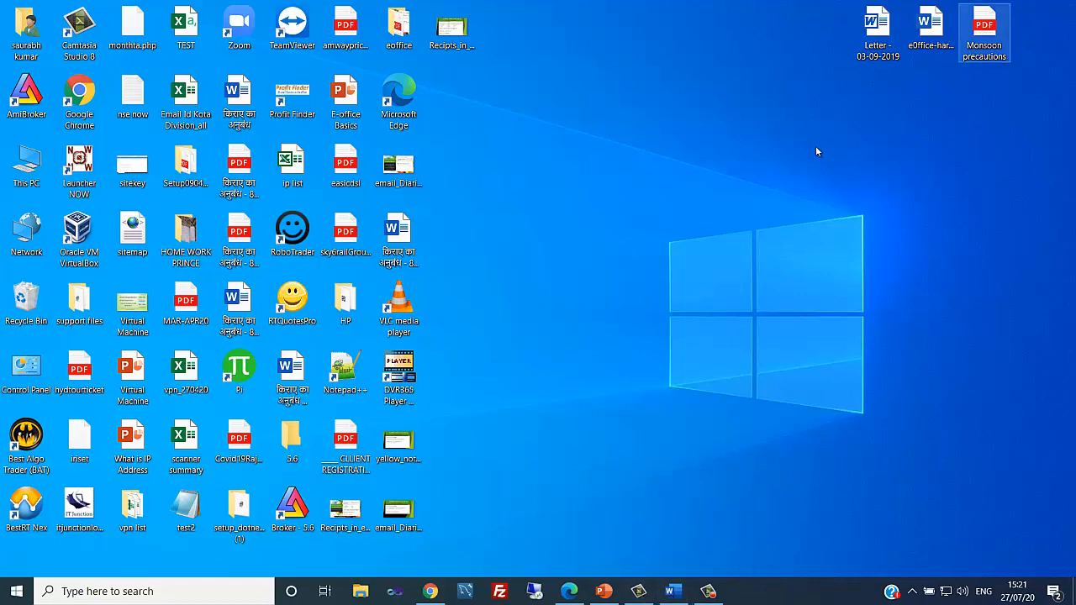
click(431, 593)
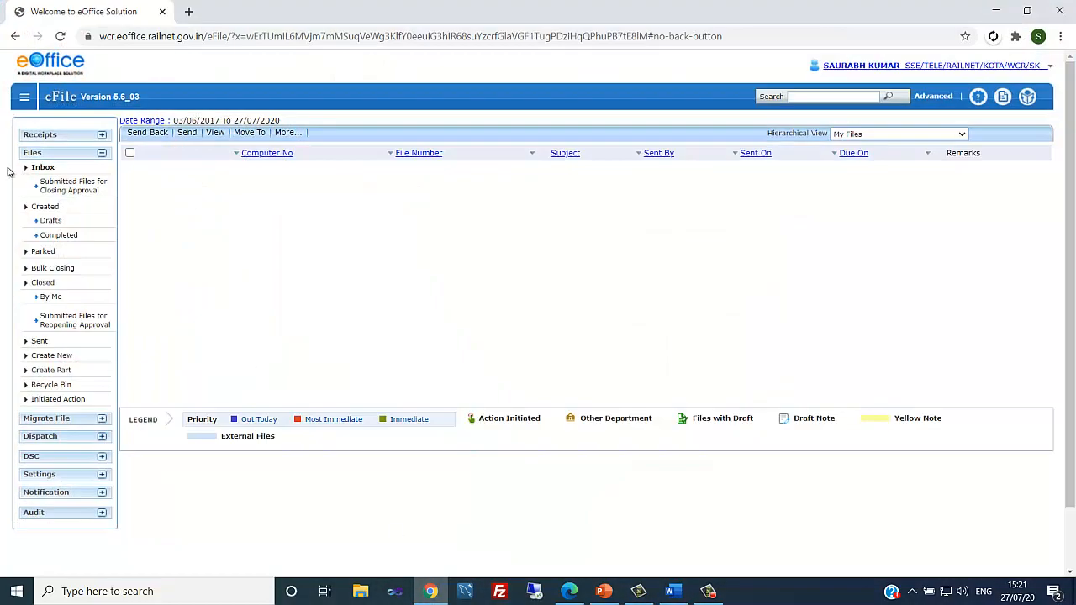
click(44, 169)
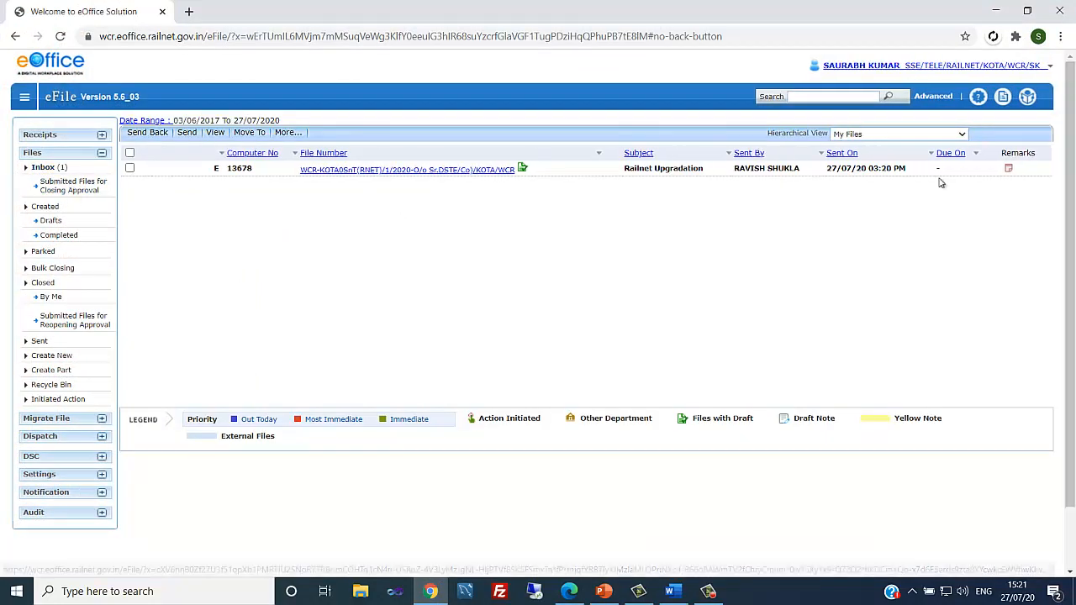
click(381, 171)
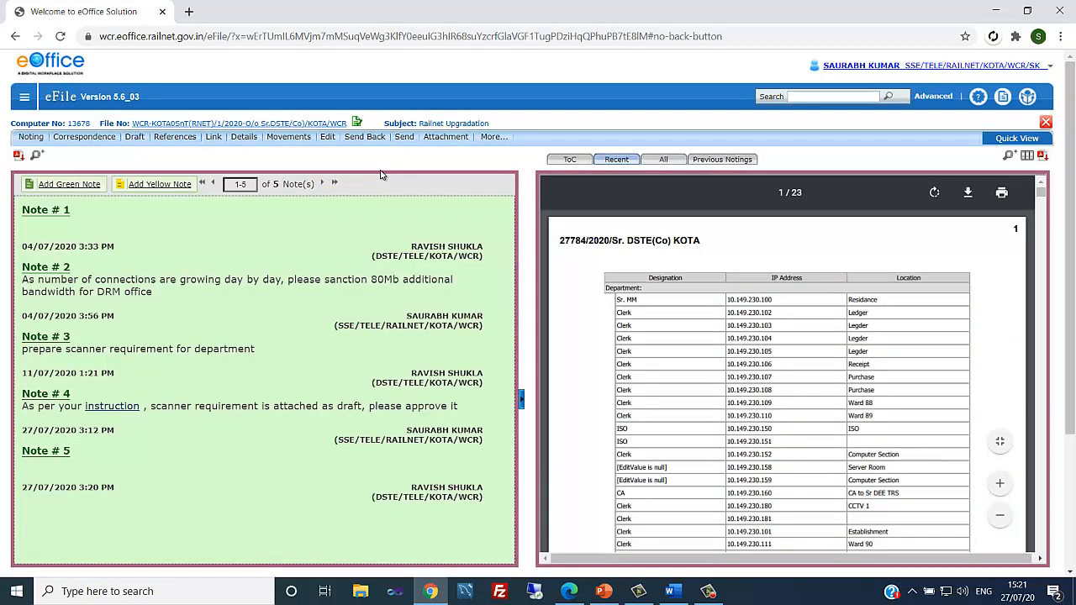
- Open the file's approved draft and read the letter through to the approver details at its end
click(358, 123)
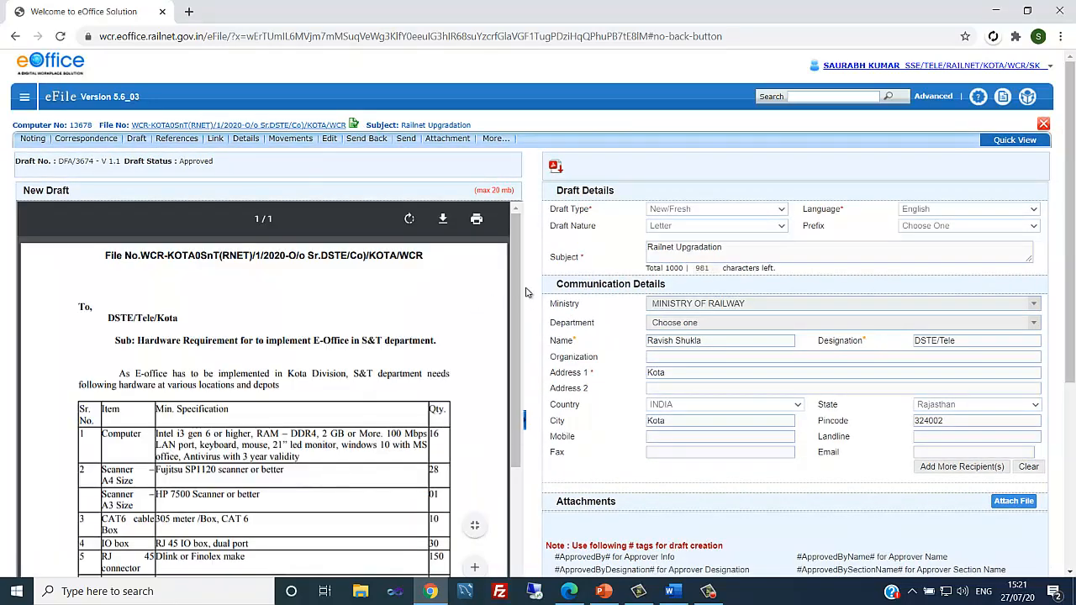
drag(520, 249, 517, 436)
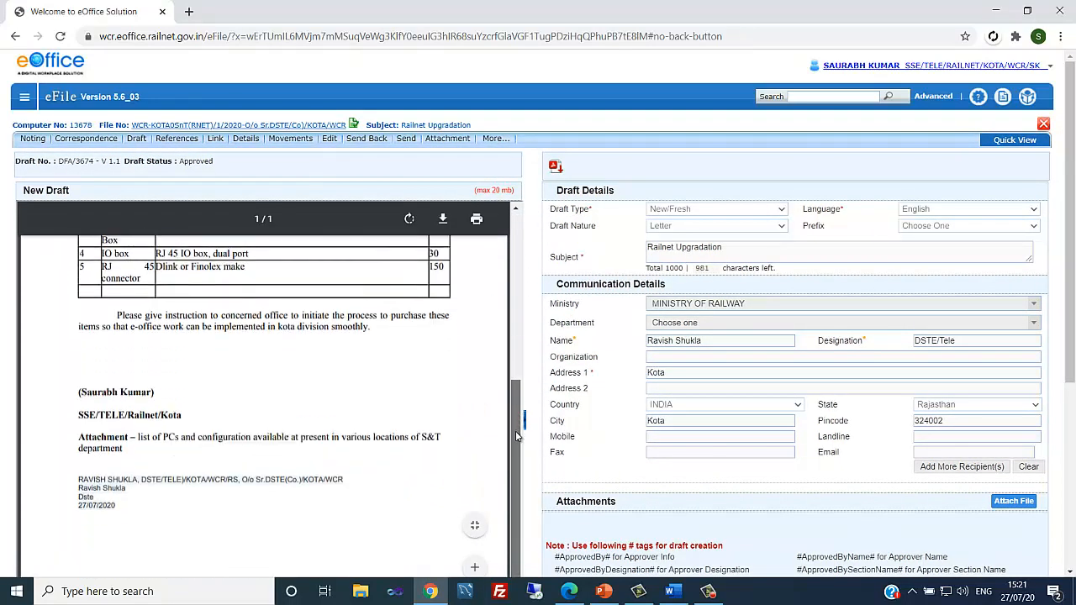
scroll(512, 432, up, 4)
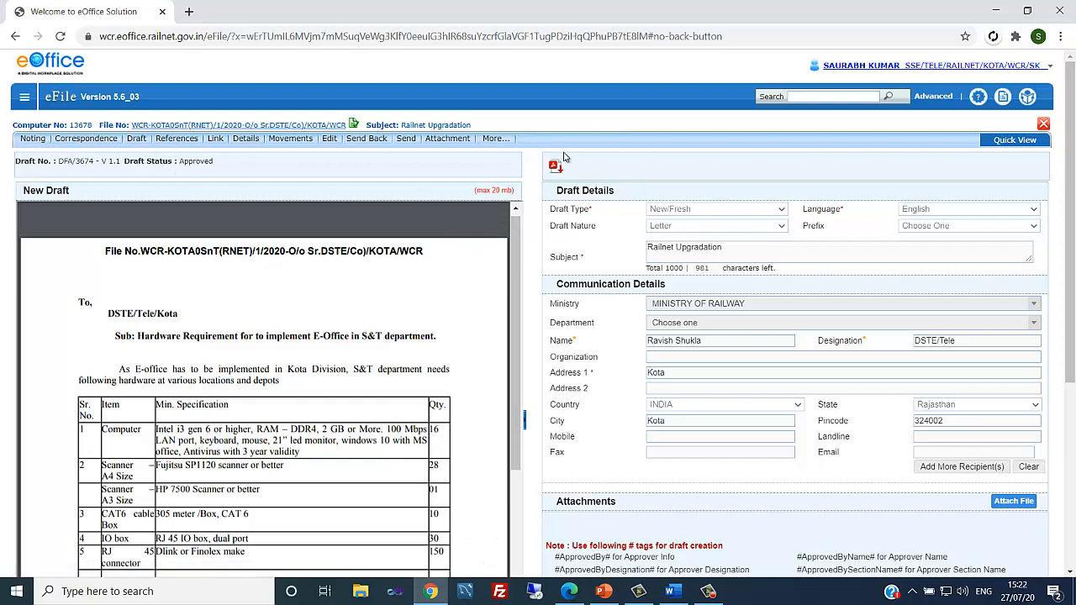
mouse_move(501, 148)
- Review the # tags listed for draft creation, including those for approver info, designation and post
scroll(602, 399, down, 2)
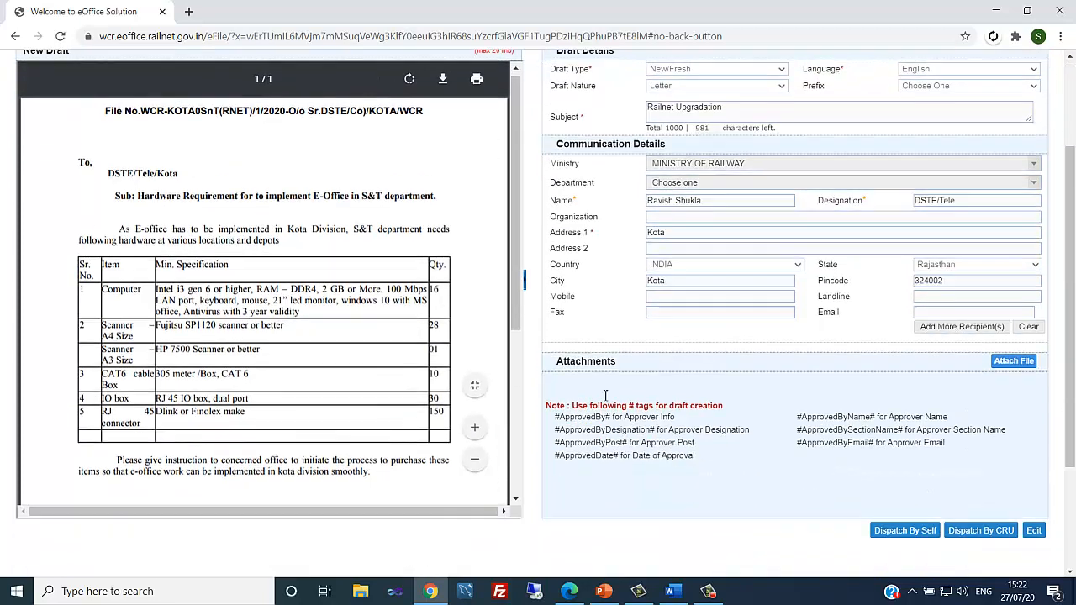
drag(555, 417, 673, 420)
click(565, 434)
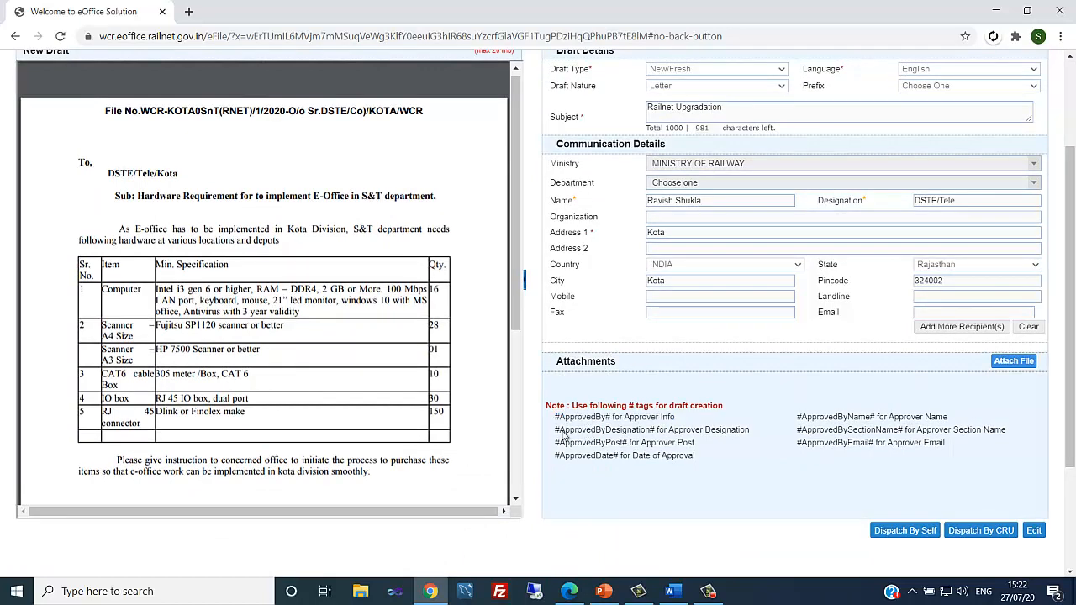
drag(556, 431, 749, 431)
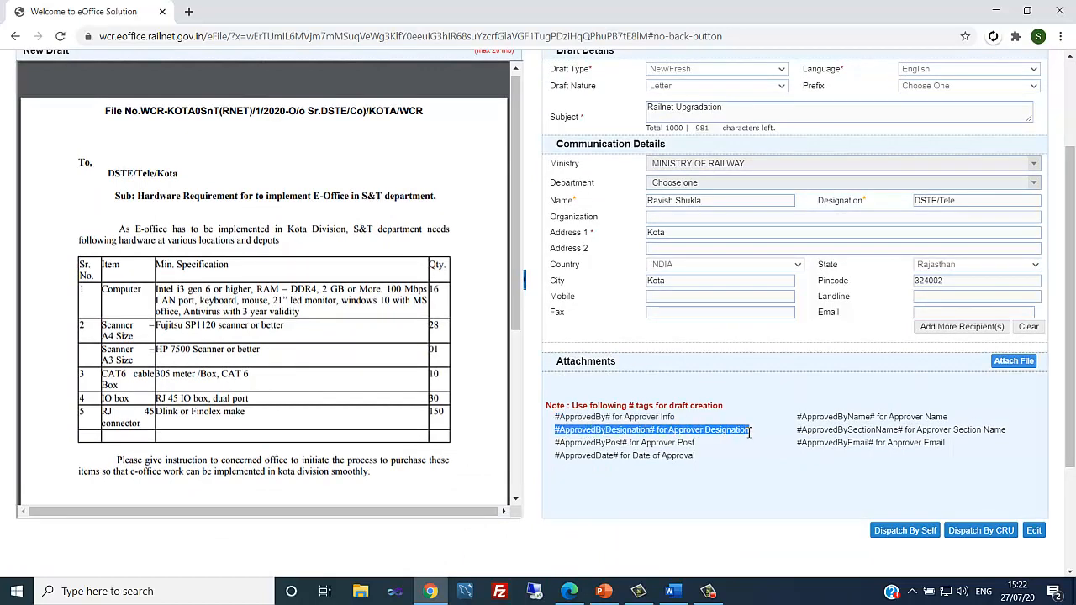
click(559, 443)
scroll(559, 444, up, 2)
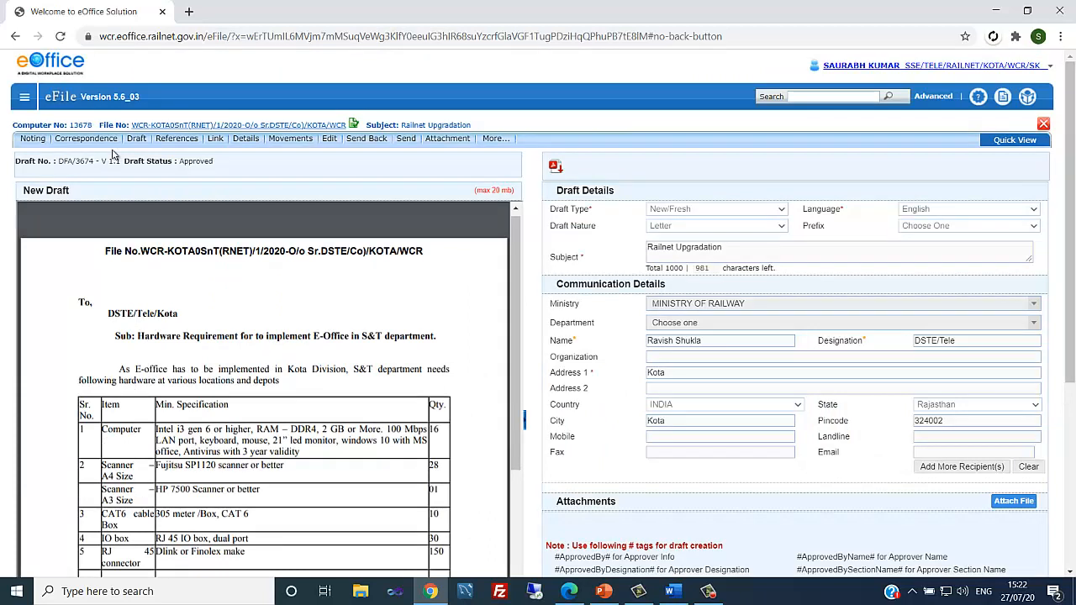